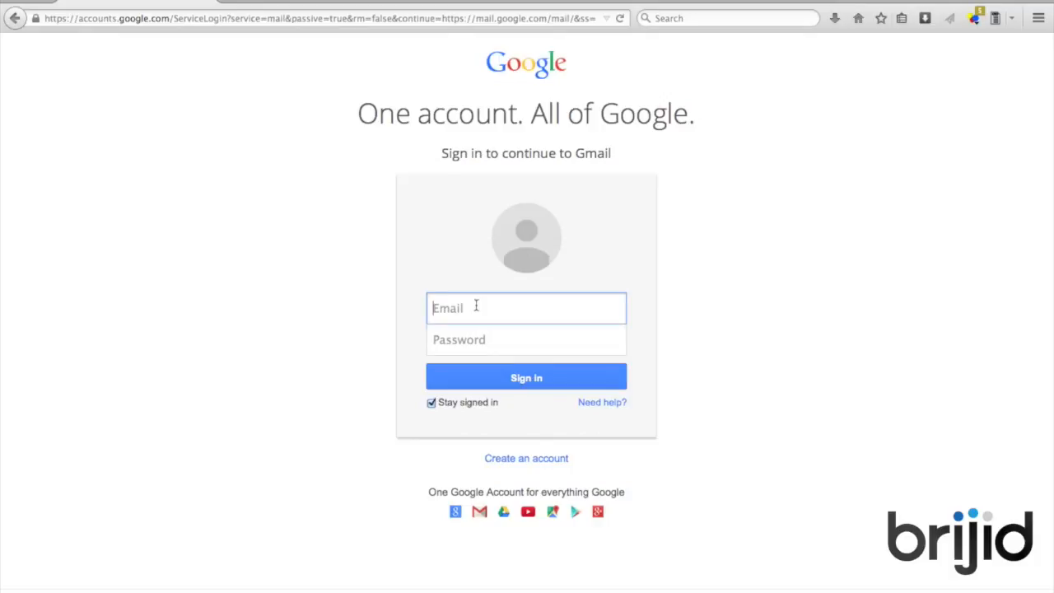
# Start a new Google account named Joes Cafe, choosing a username and password
pyautogui.click(524, 459)
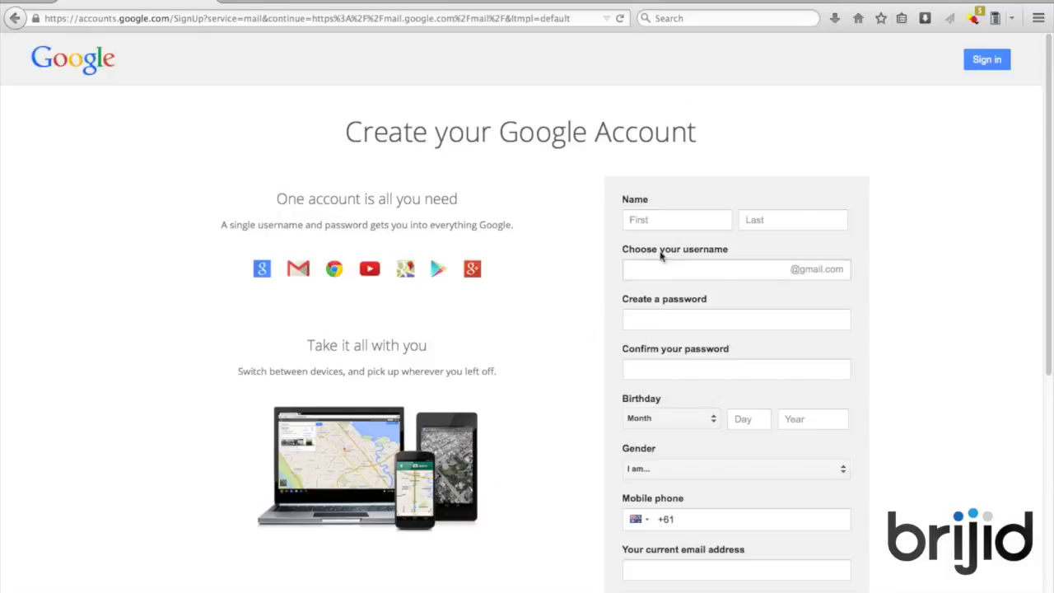
pyautogui.click(680, 225)
pyautogui.write('Joes')
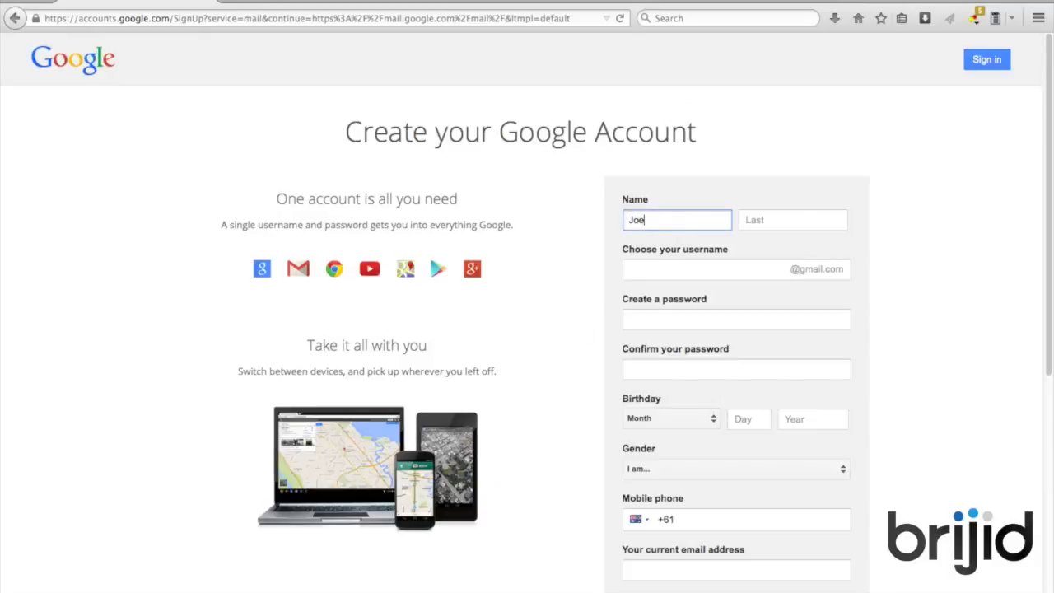
pyautogui.click(777, 220)
pyautogui.write('Cafe')
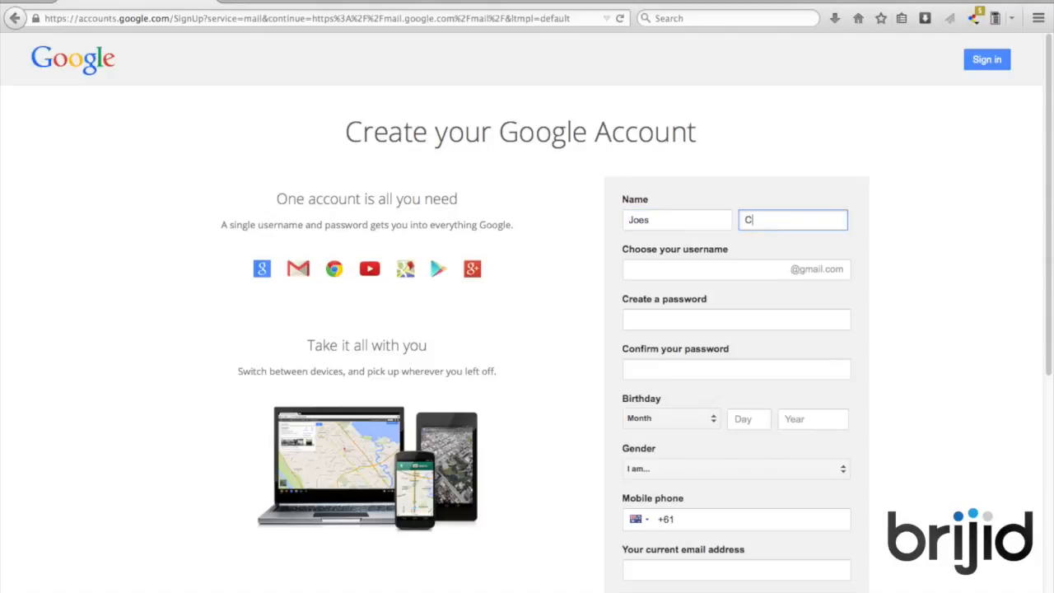
pyautogui.click(740, 267)
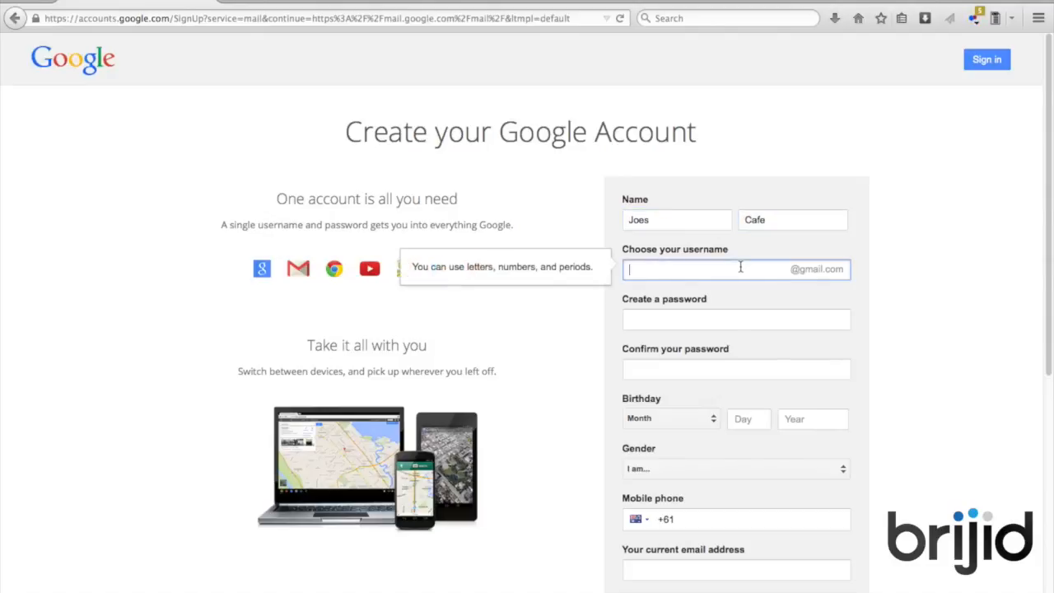
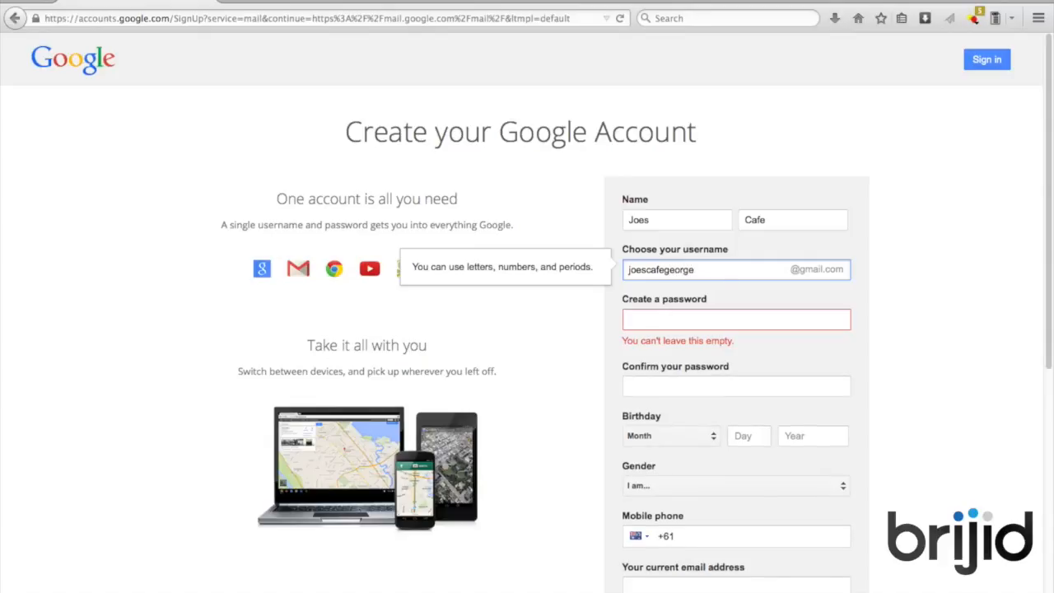
pyautogui.click(693, 319)
pyautogui.write('•••••••')
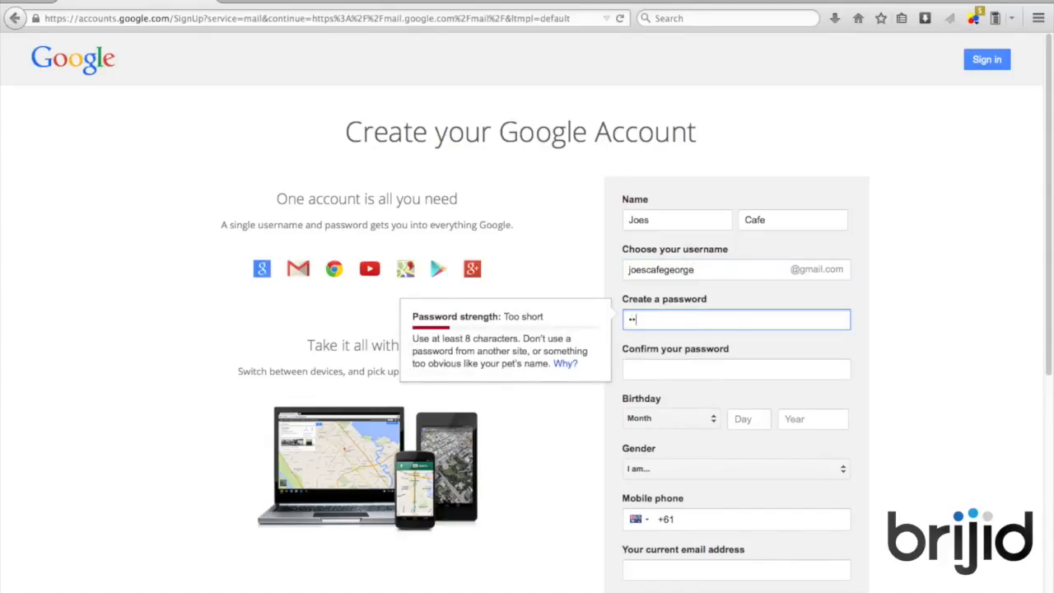
pyautogui.write('•')
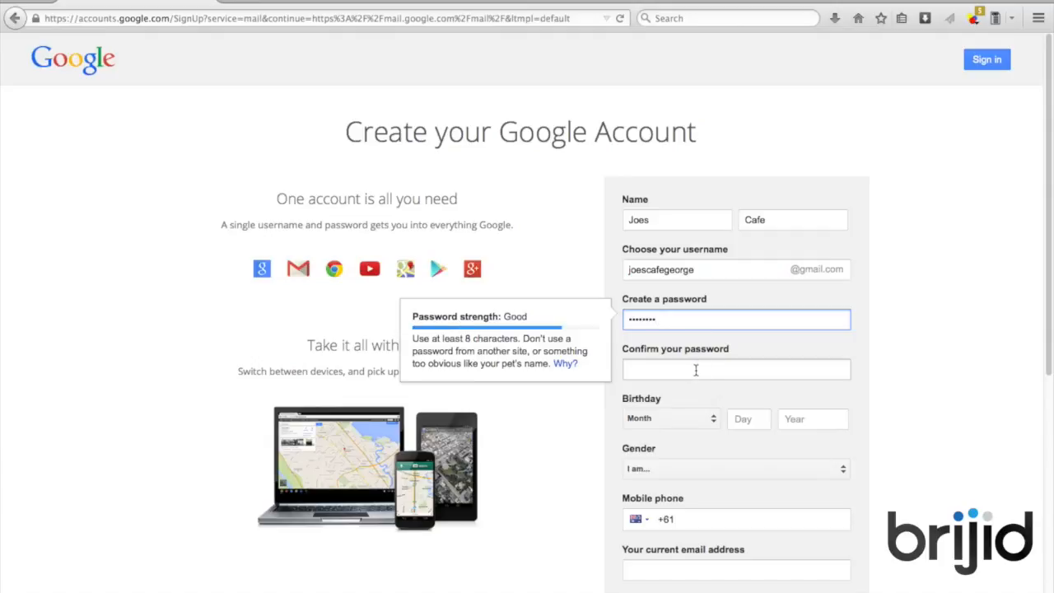
pyautogui.click(694, 369)
pyautogui.write('••••••••')
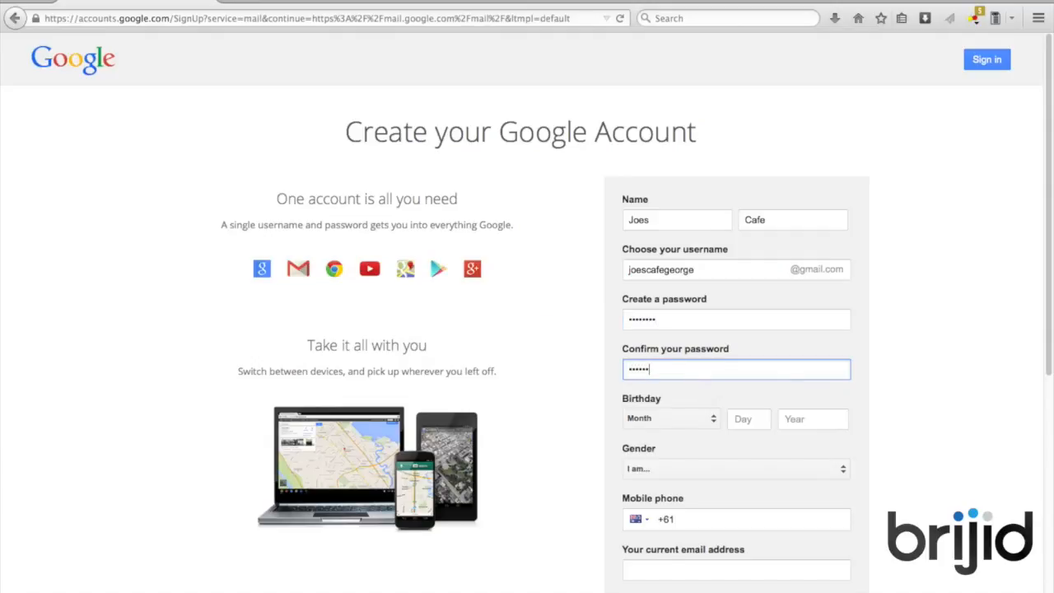
# Enter the birthday with a June birth month and set gender to Male
pyautogui.click(712, 420)
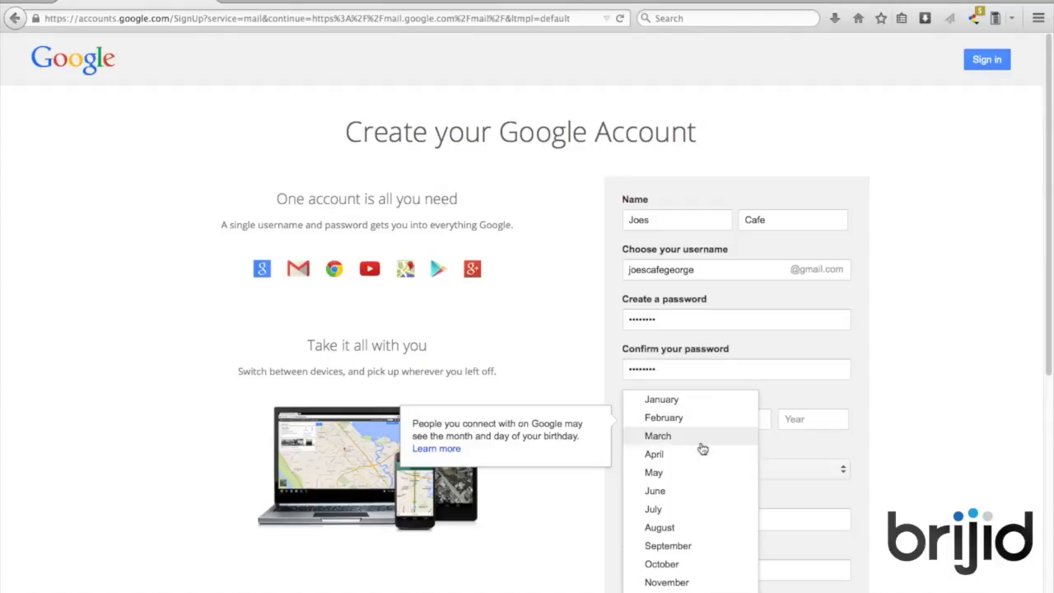
pyautogui.click(682, 492)
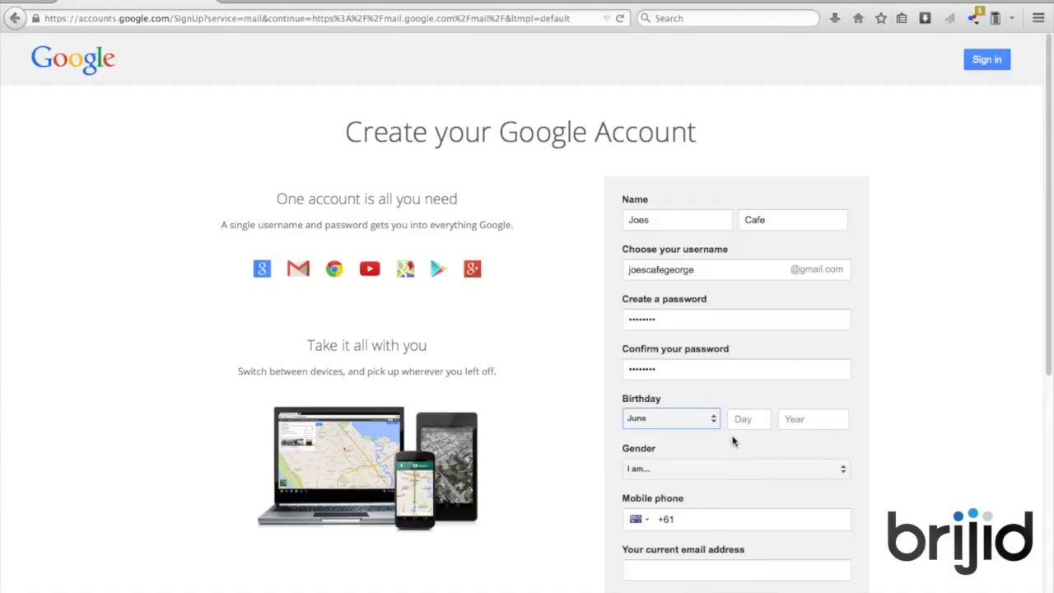
pyautogui.click(741, 426)
pyautogui.write('12')
pyautogui.click(796, 419)
pyautogui.write('1')
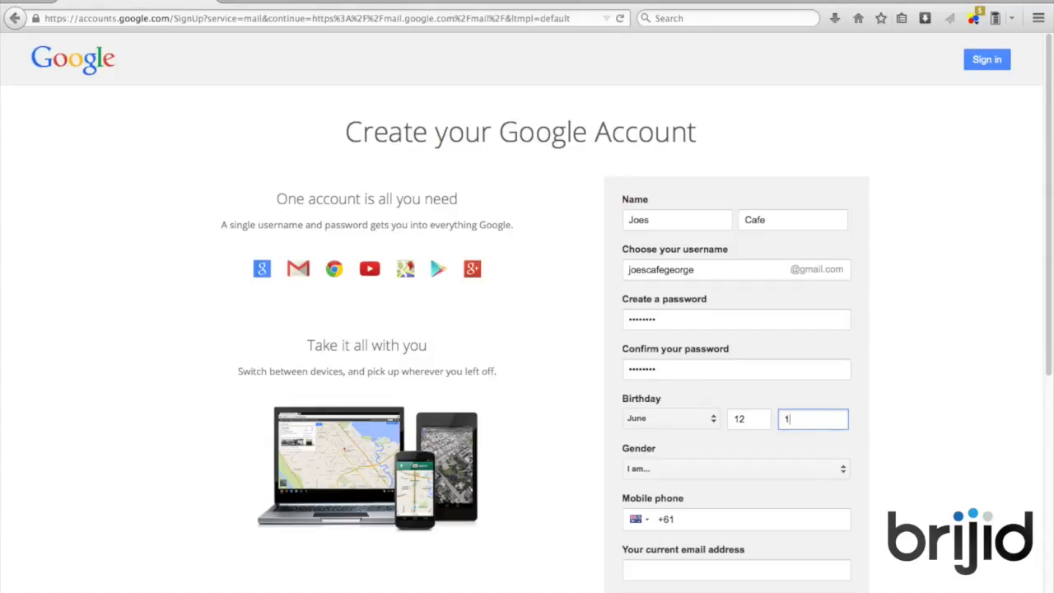
pyautogui.write('987')
pyautogui.click(753, 468)
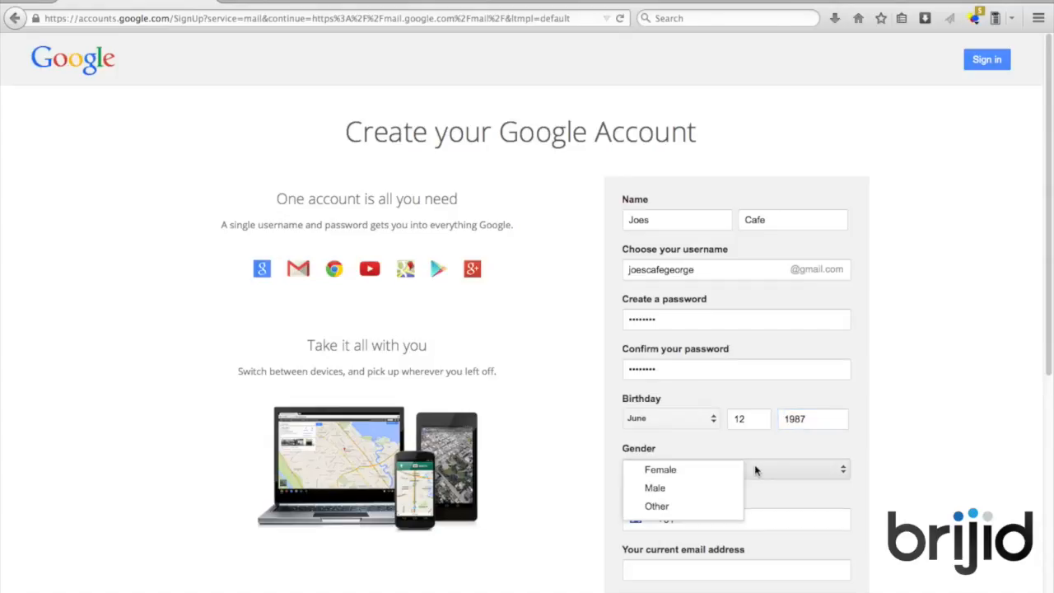
pyautogui.click(712, 495)
pyautogui.scroll(-5, 882, 435)
# Fill in the mobile phone number, current e-mail address and the verification text
pyautogui.click(749, 321)
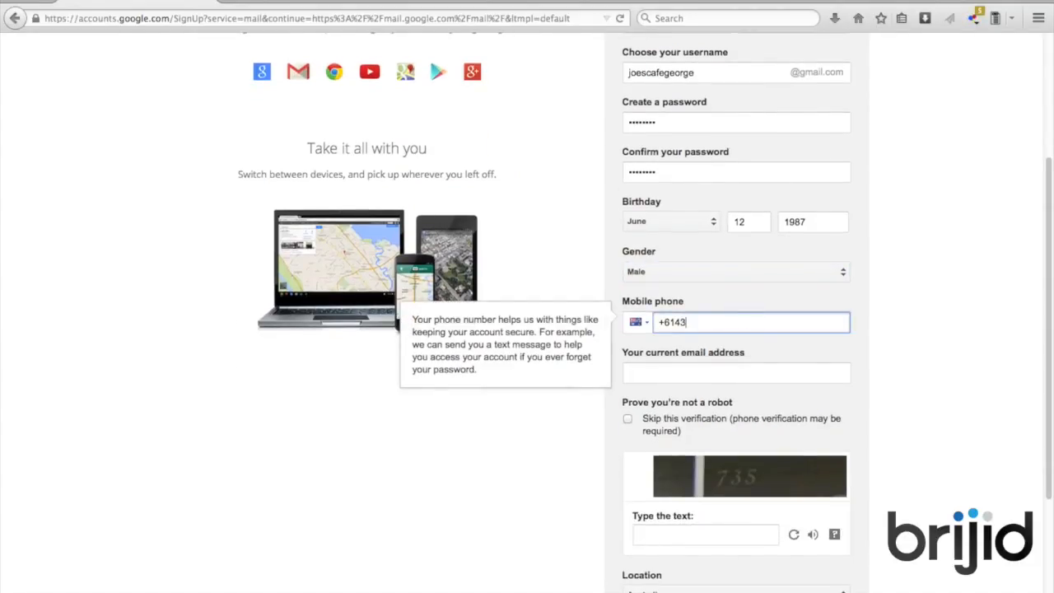
pyautogui.click(777, 373)
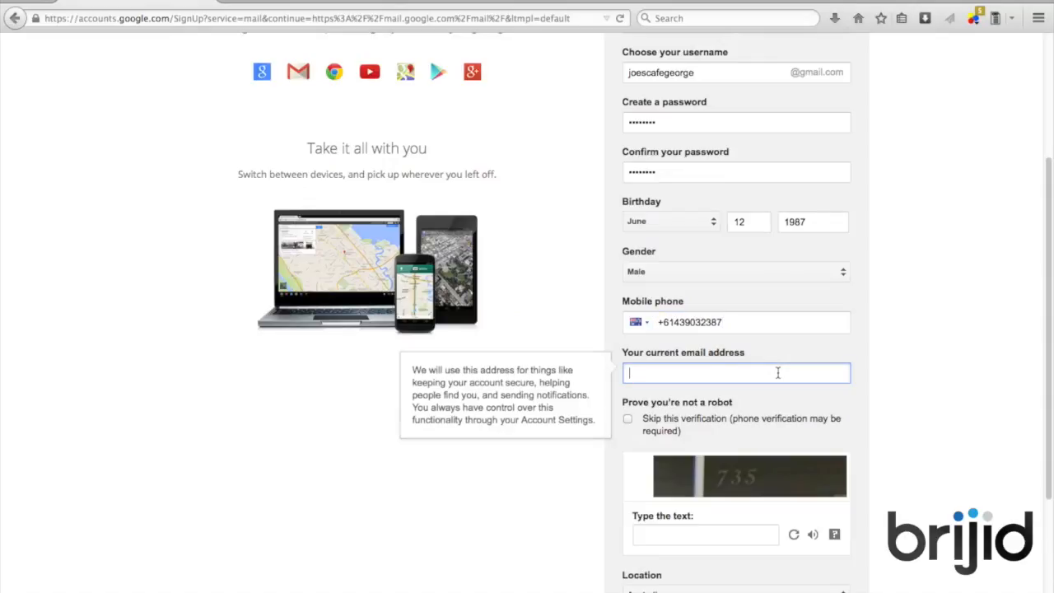
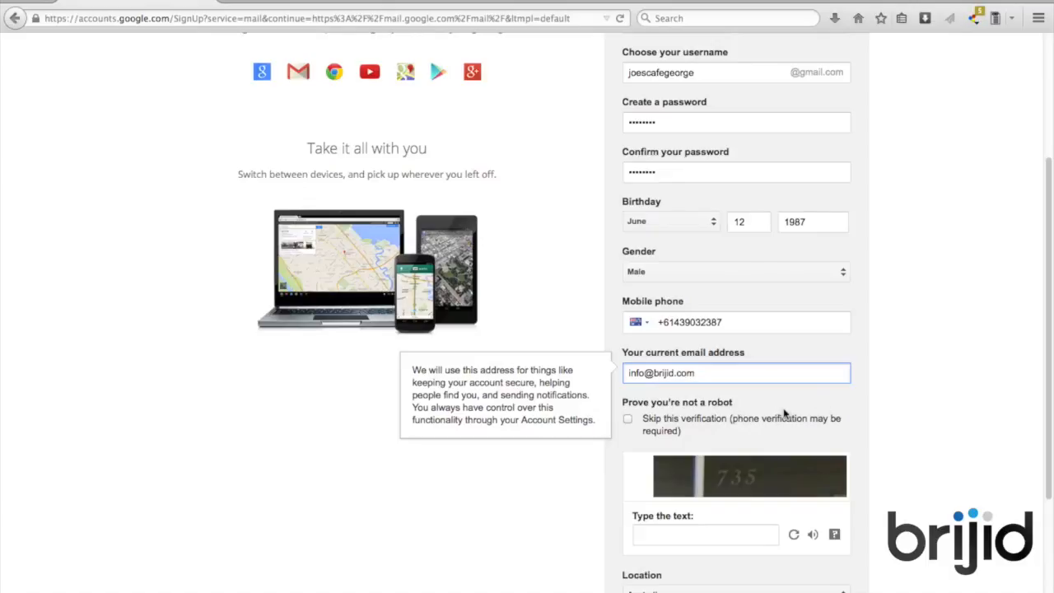
pyautogui.scroll(-2, 741, 420)
pyautogui.click(673, 471)
pyautogui.write('735')
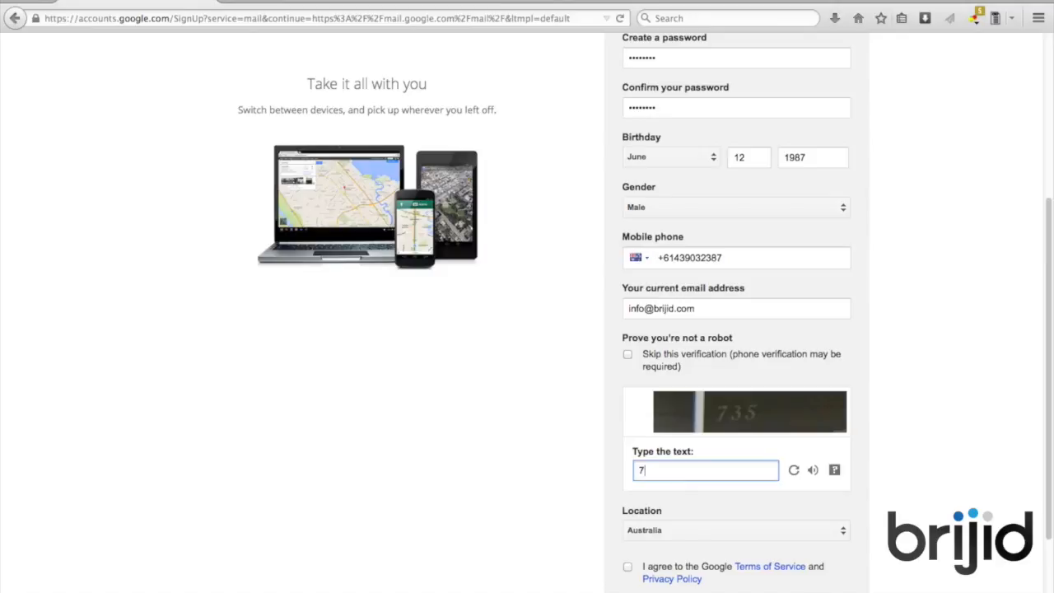
# Set the location to Australia, accept the terms and submit the sign-up form
pyautogui.click(663, 532)
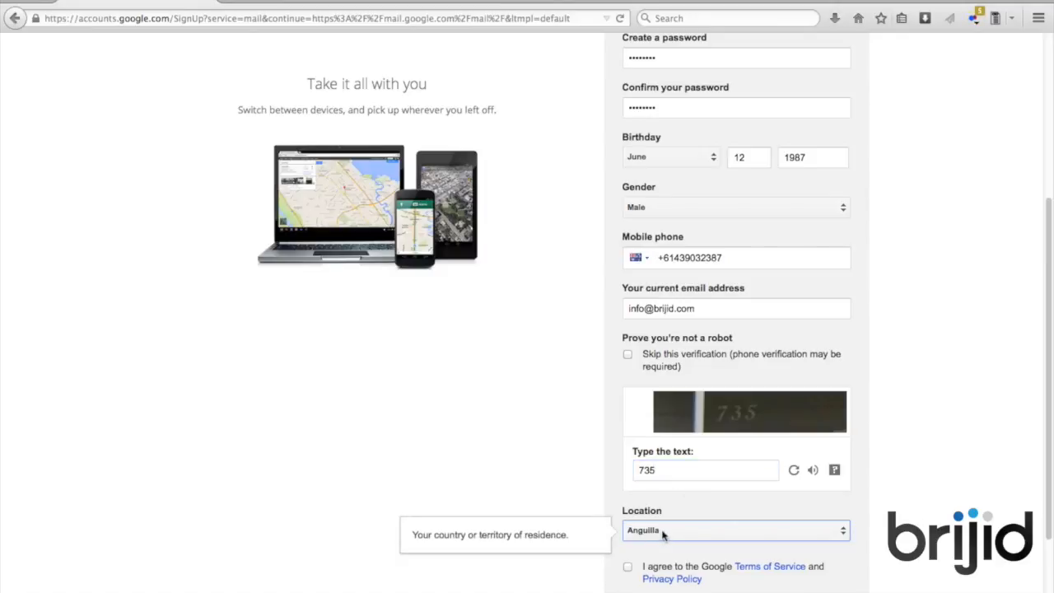
pyautogui.click(665, 532)
pyautogui.scroll(-1, 696, 547)
pyautogui.scroll(-3, 695, 546)
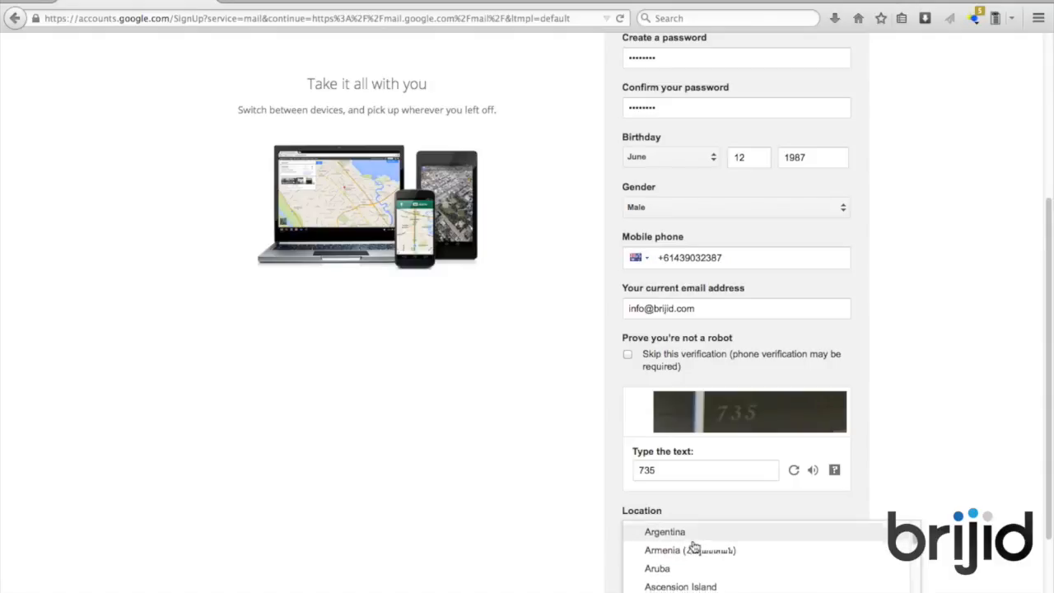
pyautogui.click(689, 530)
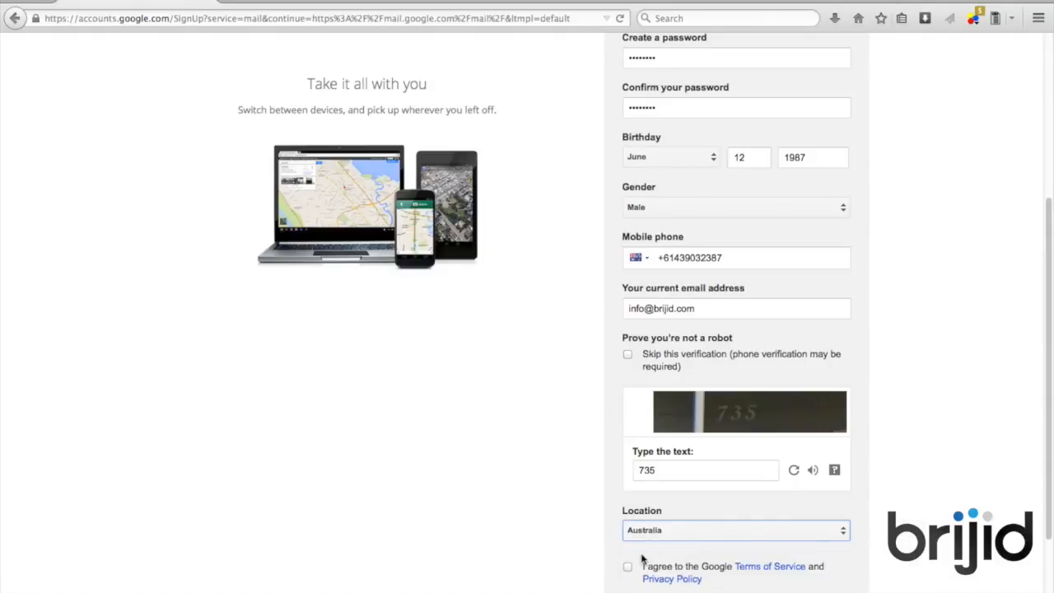
pyautogui.scroll(-2, 527, 551)
pyautogui.click(628, 489)
pyautogui.click(824, 537)
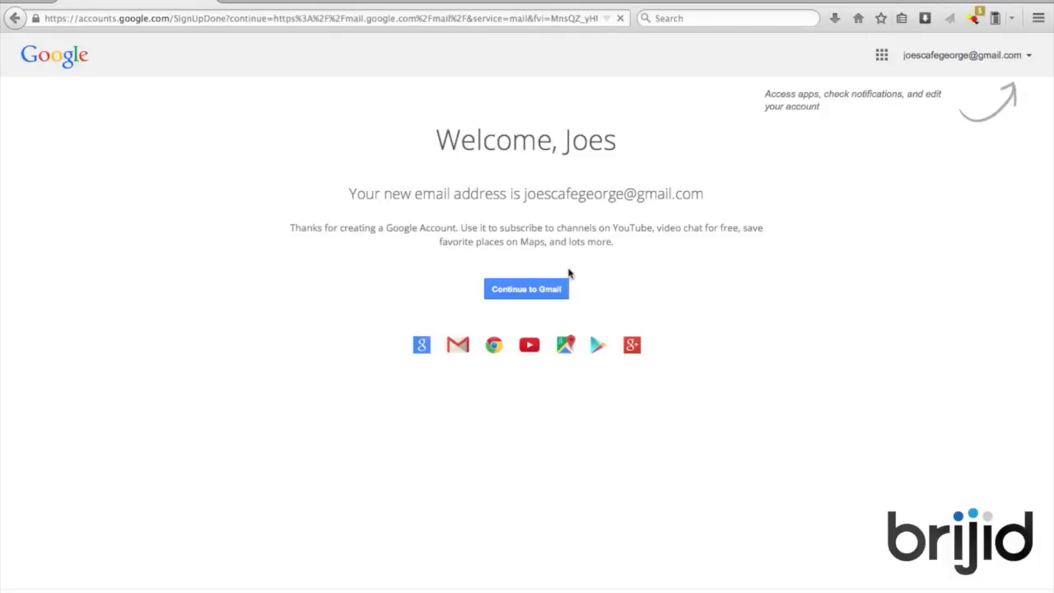
# Go through the Gmail intro slides to the inbox with its three welcome messages
pyautogui.click(536, 297)
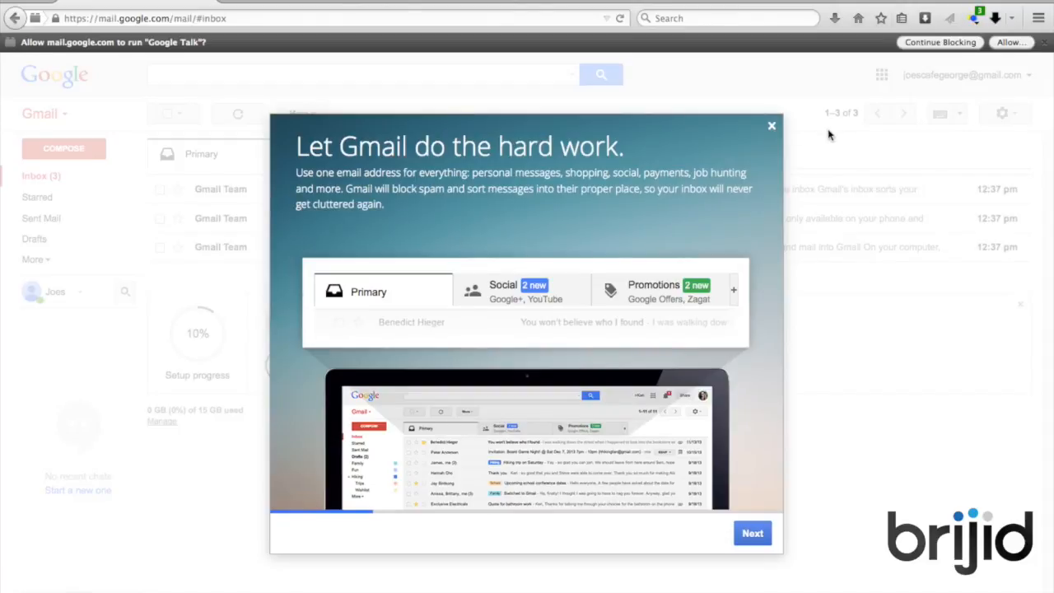
pyautogui.click(753, 532)
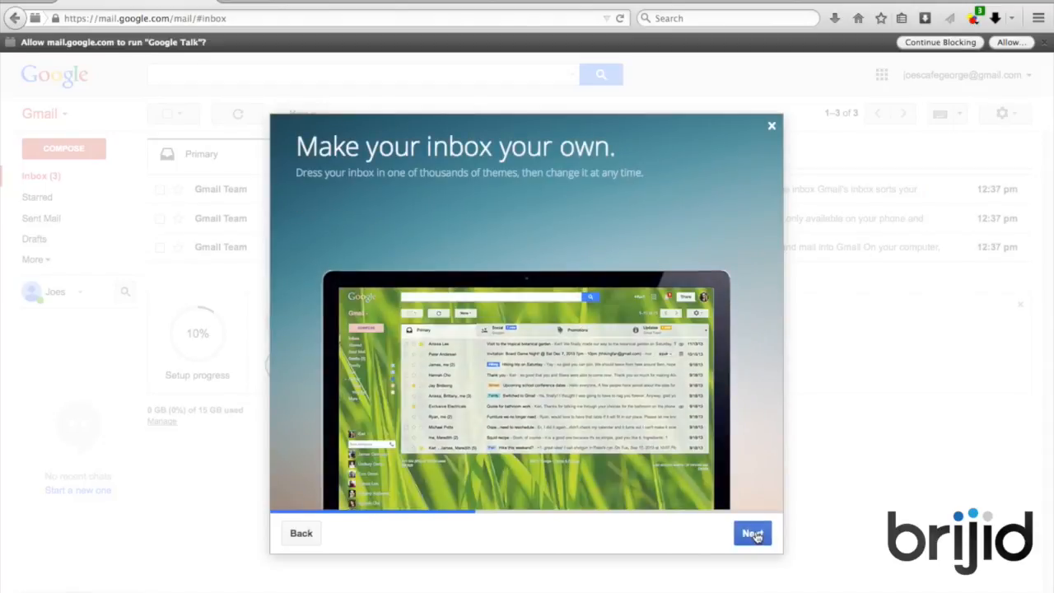
pyautogui.click(754, 533)
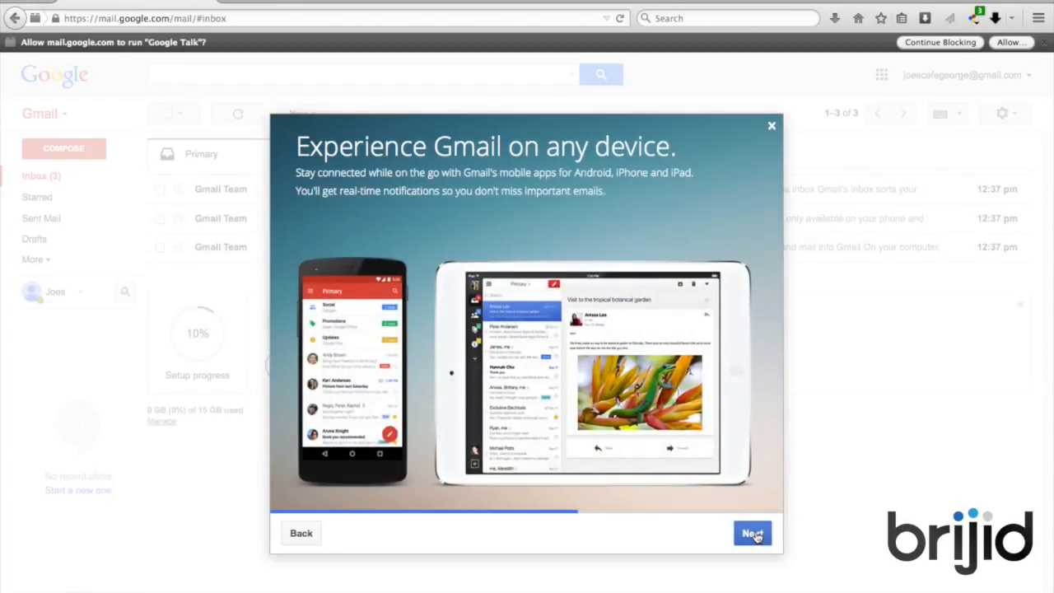
pyautogui.click(754, 534)
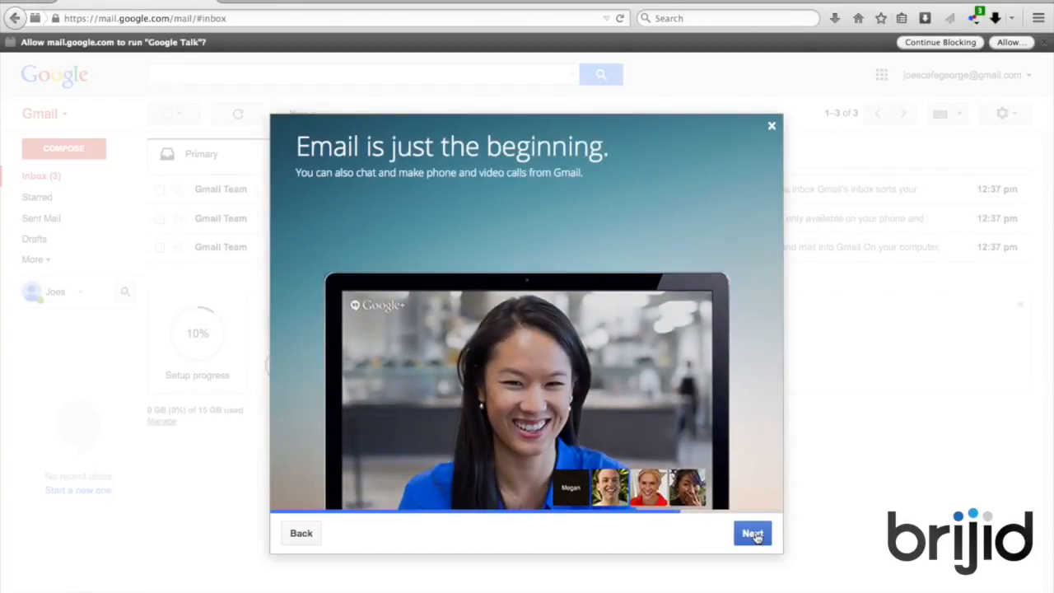
pyautogui.click(754, 533)
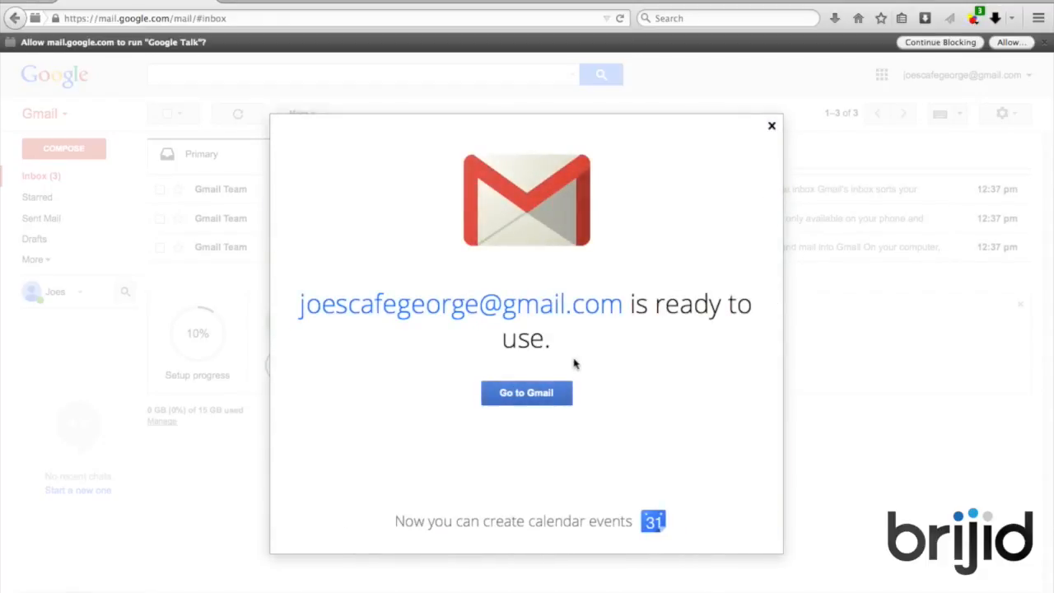
pyautogui.click(533, 394)
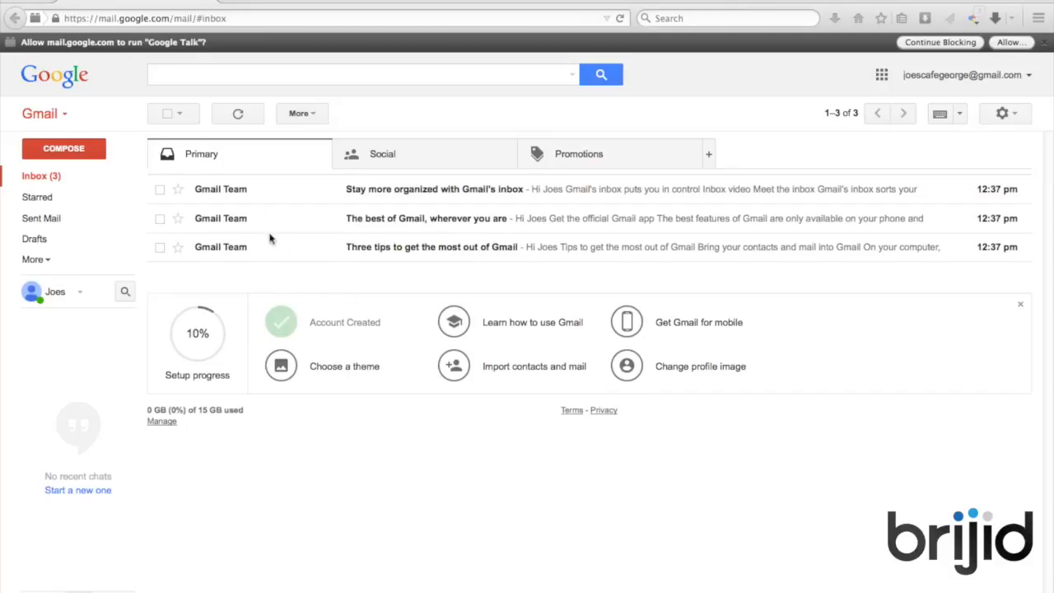
# Look at the Social and Promotions inbox tabs, then launch Google+ from the apps grid
pyautogui.click(414, 160)
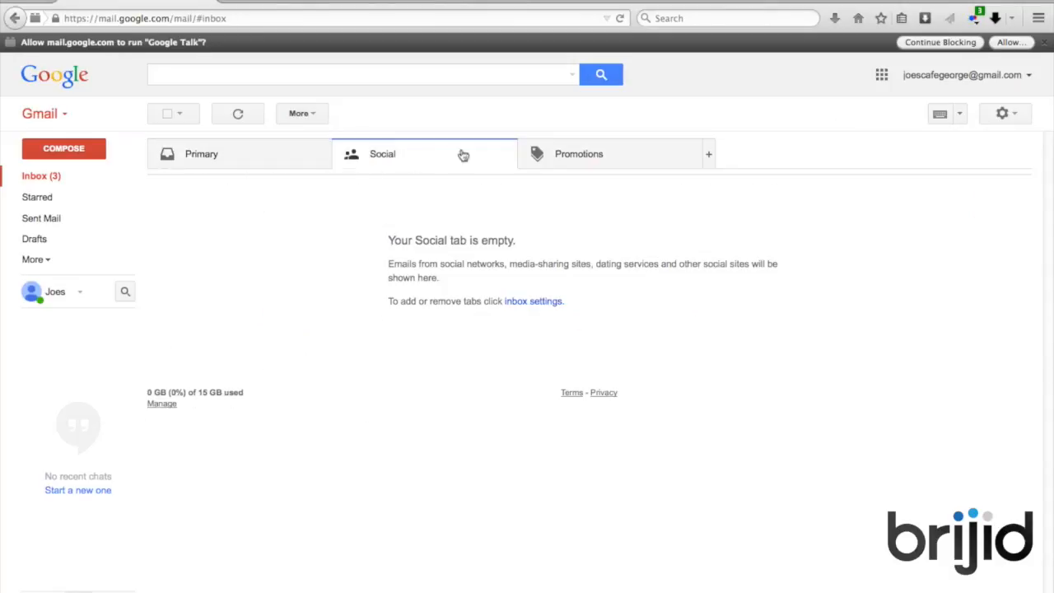
pyautogui.click(572, 164)
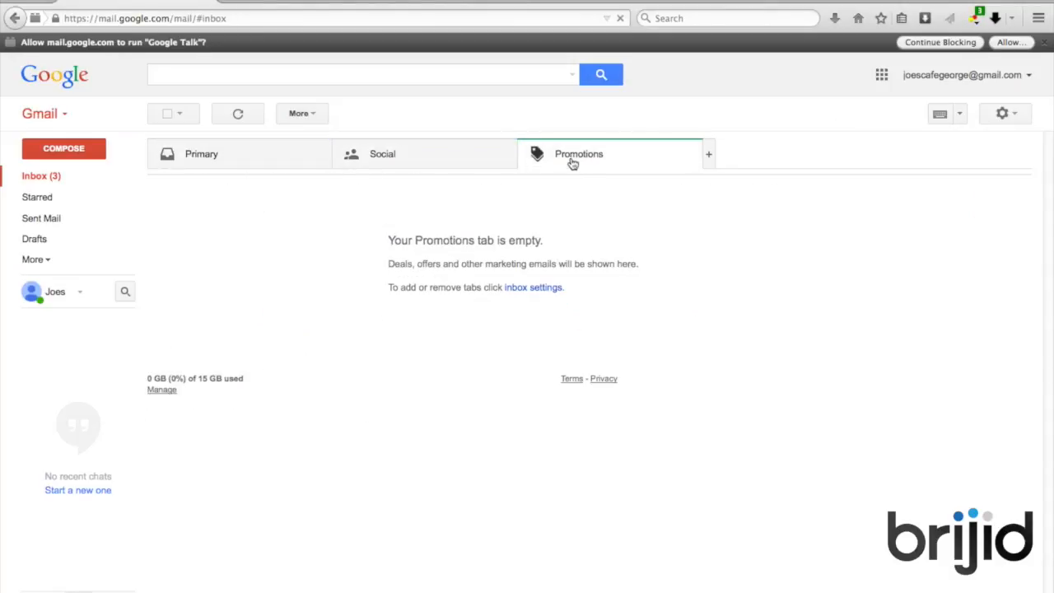
pyautogui.click(881, 77)
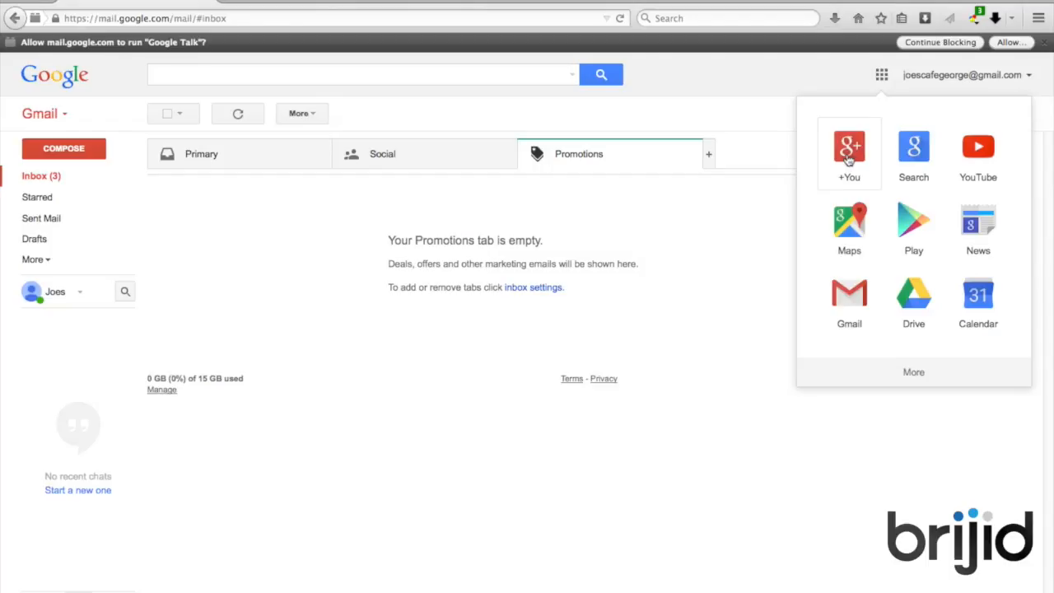
pyautogui.click(849, 159)
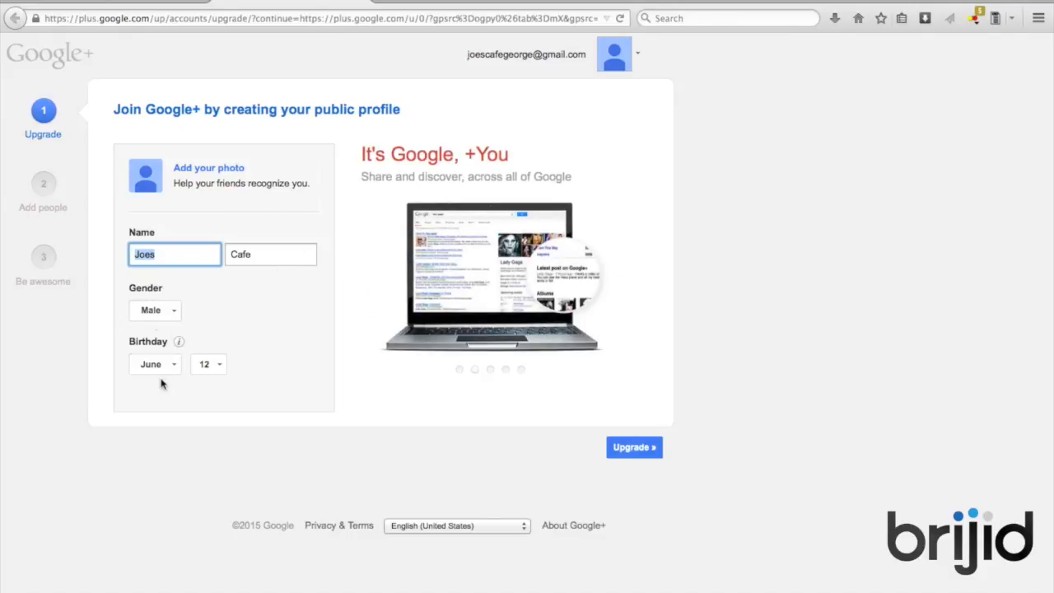
# Upload profile.png as the profile photo, cropping it to cover the whole logo
pyautogui.click(404, 442)
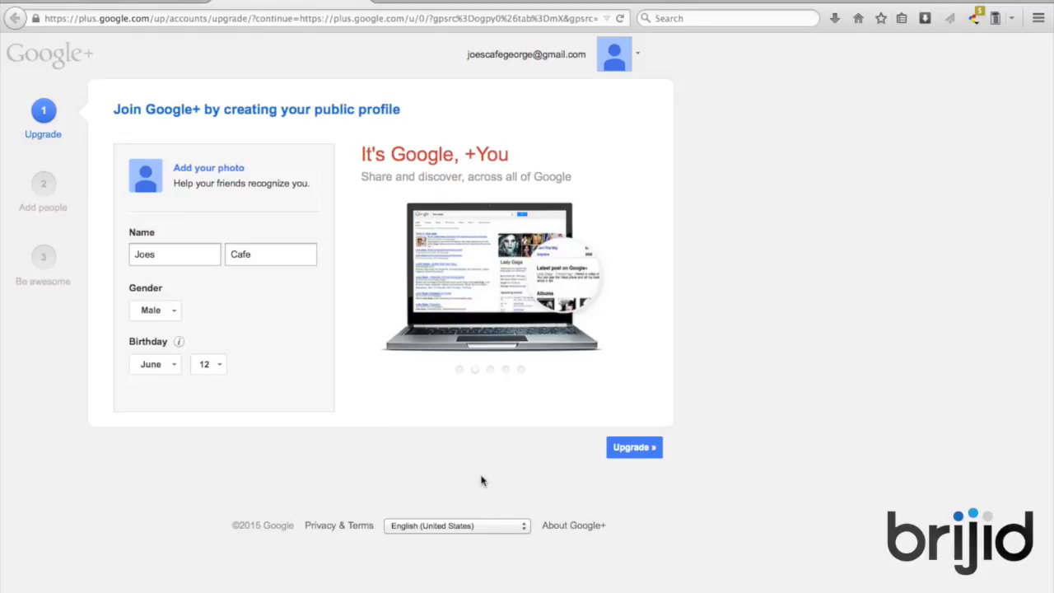
pyautogui.click(205, 168)
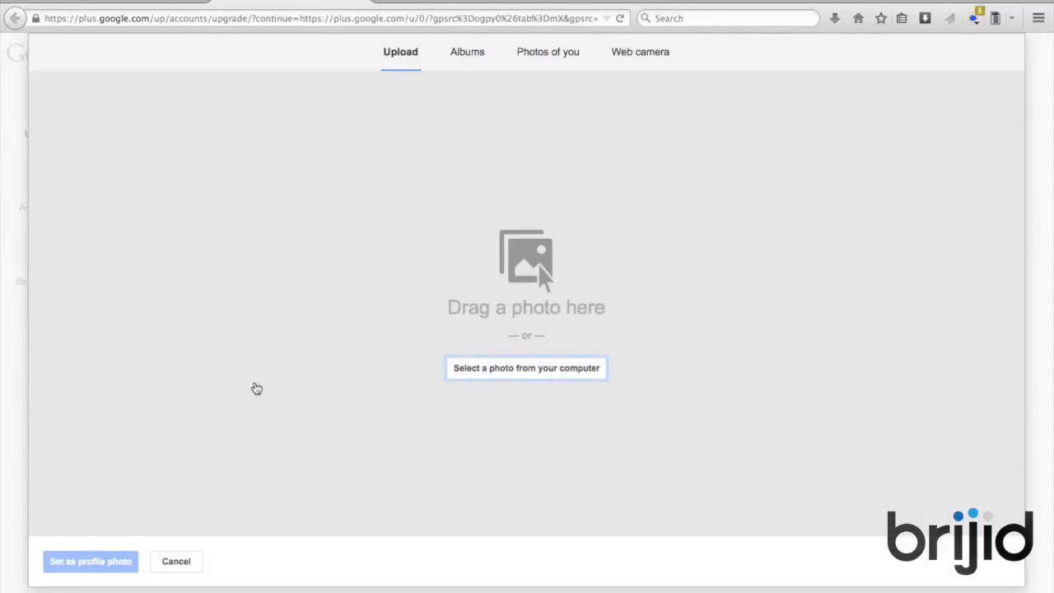
pyautogui.click(552, 371)
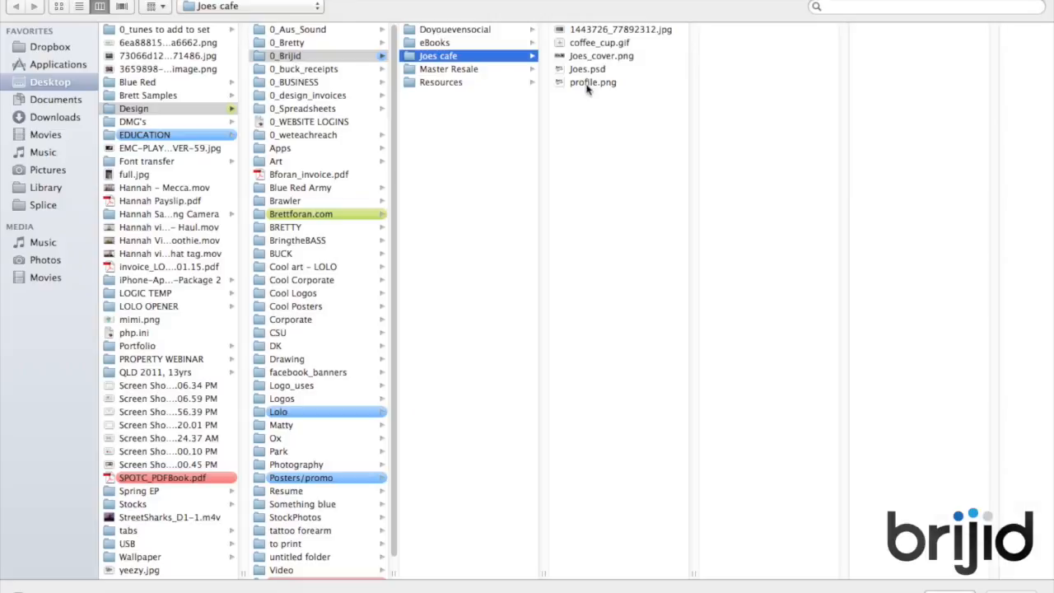
pyautogui.click(590, 82)
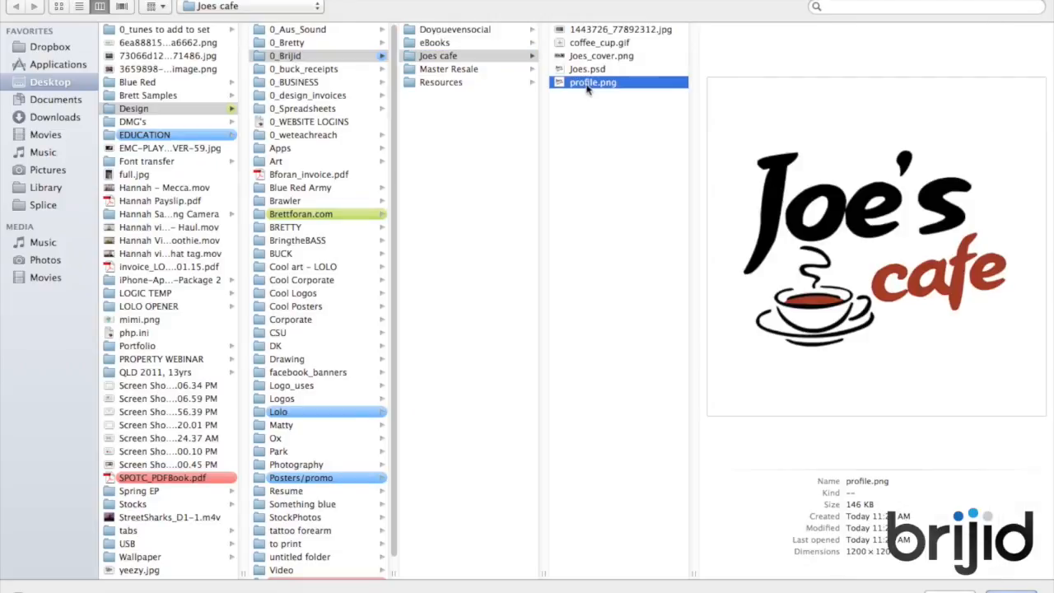
pyautogui.doubleClick(591, 82)
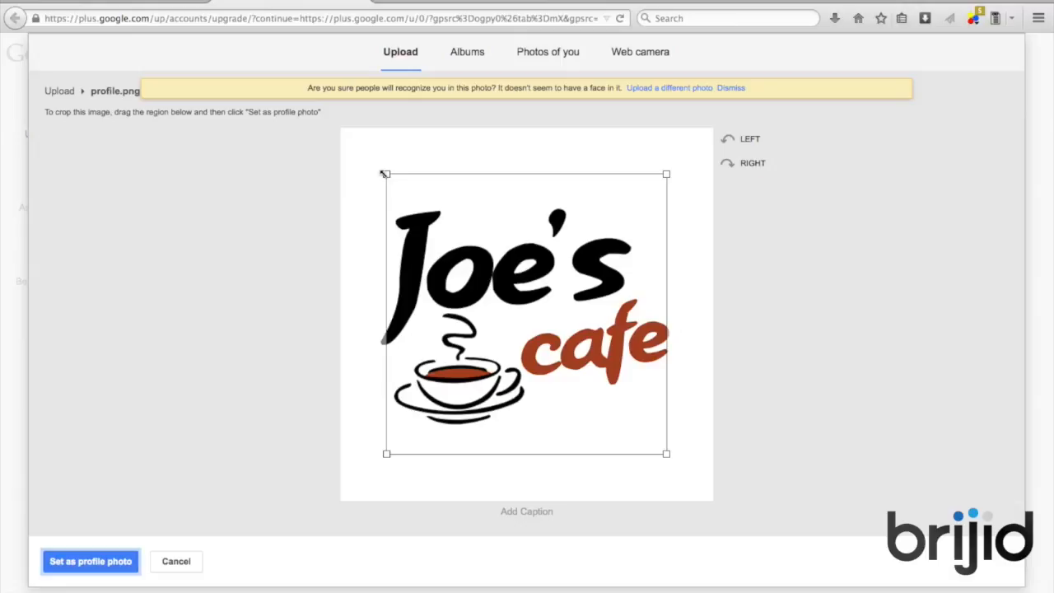
pyautogui.moveTo(383, 173); pyautogui.dragTo(331, 124)
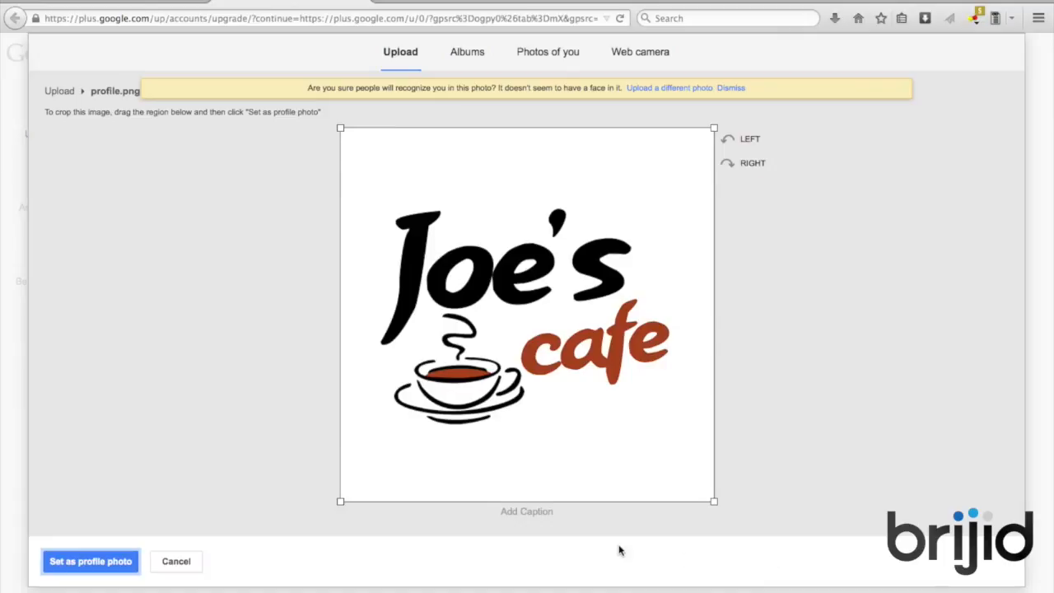
pyautogui.click(100, 565)
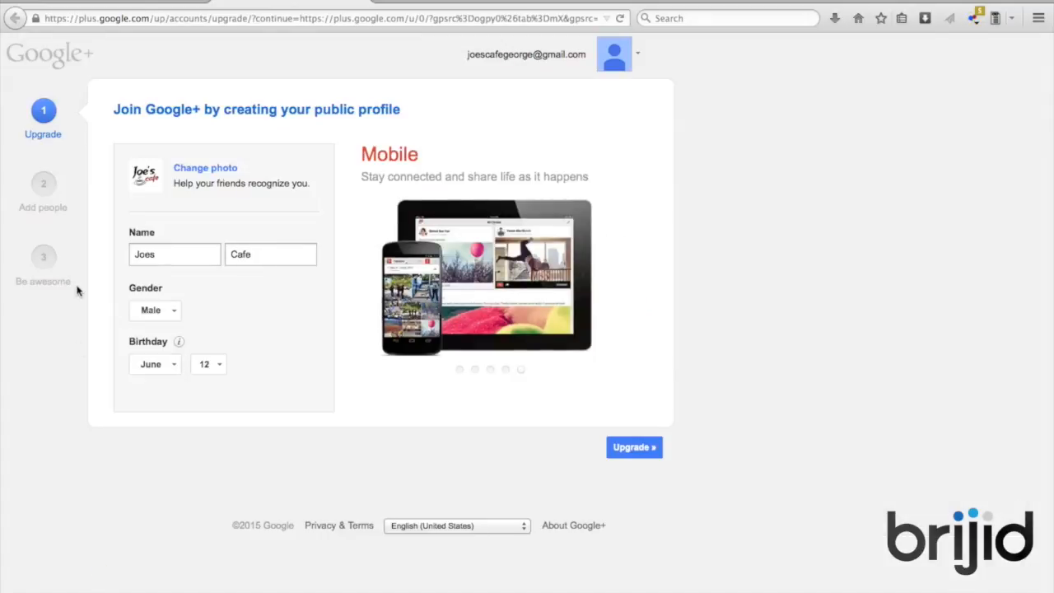
# Upgrade to a Google+ profile, keeping the name Joes Cafe despite the naming warning
pyautogui.click(634, 447)
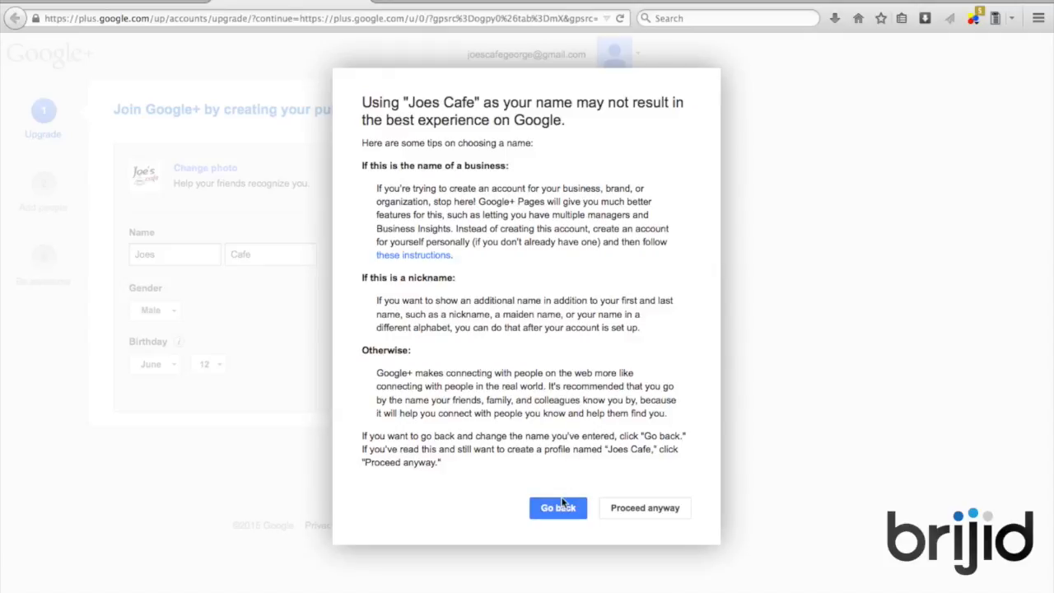
pyautogui.click(634, 512)
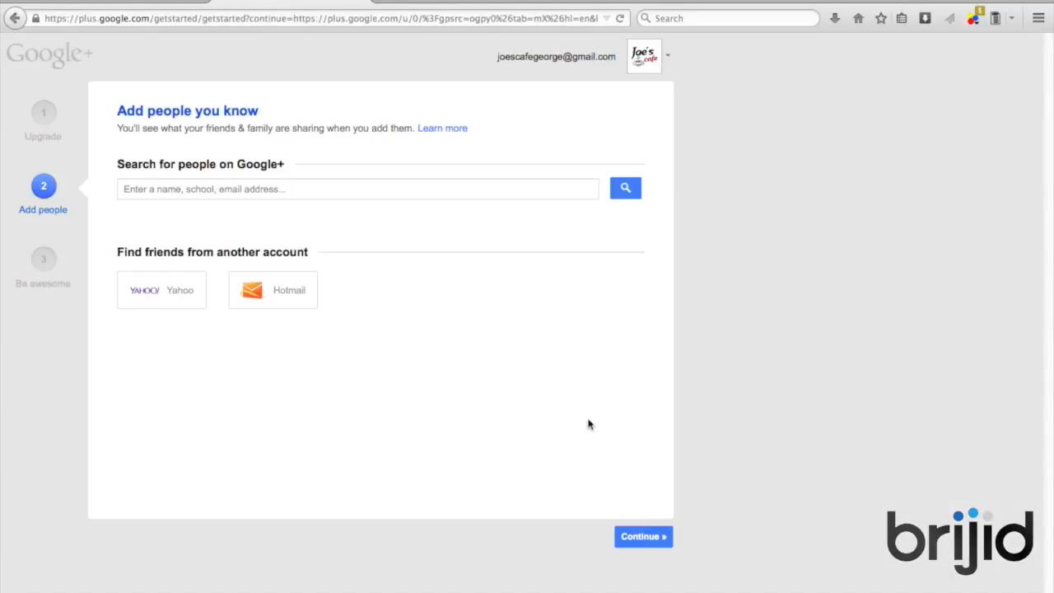
# Skip adding people and following interests, continuing past the lonely warning
pyautogui.click(641, 544)
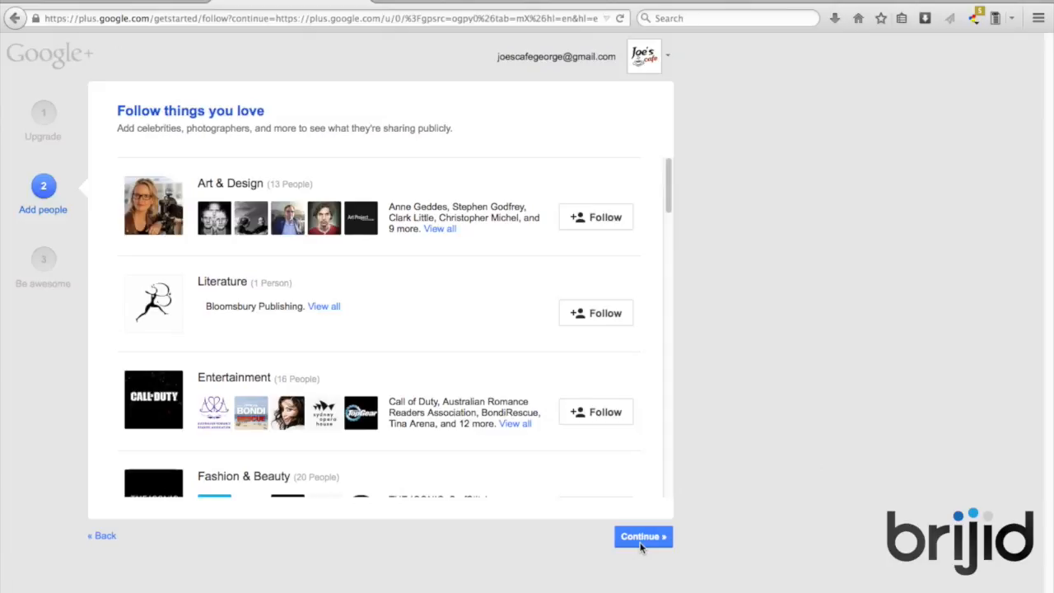
pyautogui.click(640, 540)
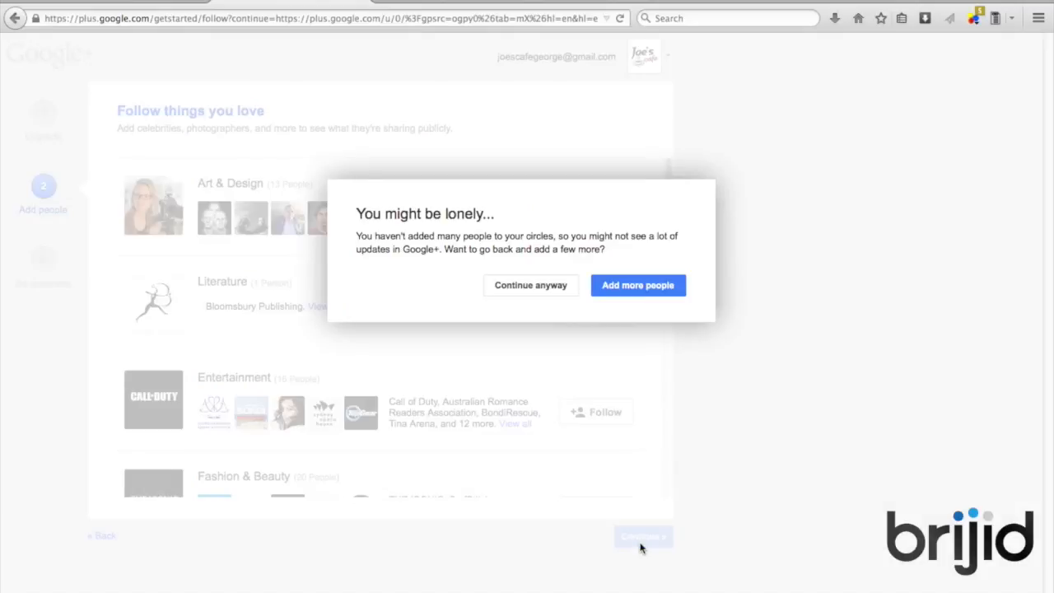
pyautogui.click(550, 292)
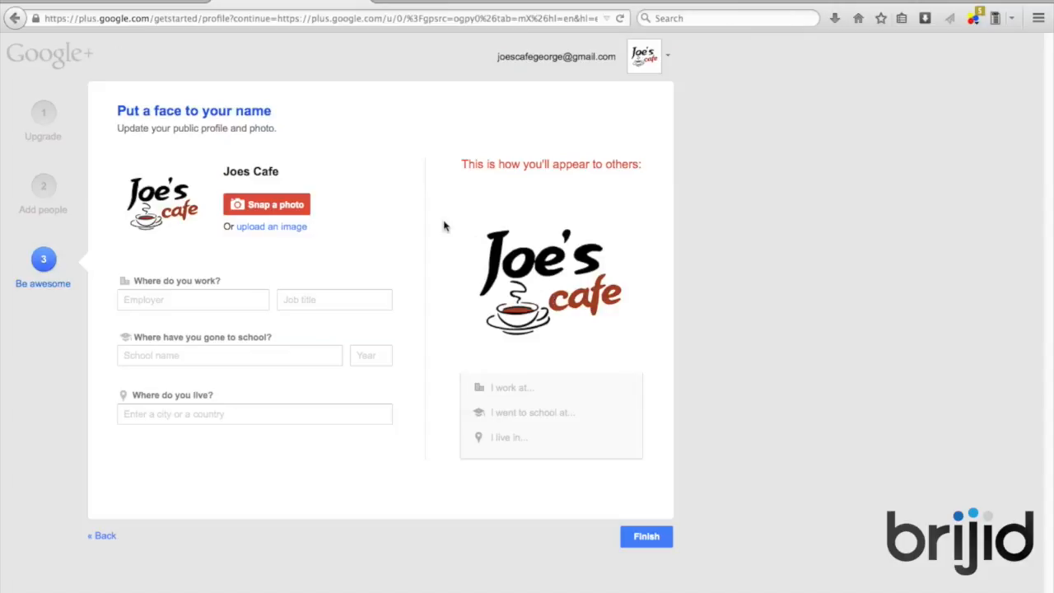
# Enter Joe's Cafe as employer, Barister as job title and Sydney as home, then finish
pyautogui.click(236, 302)
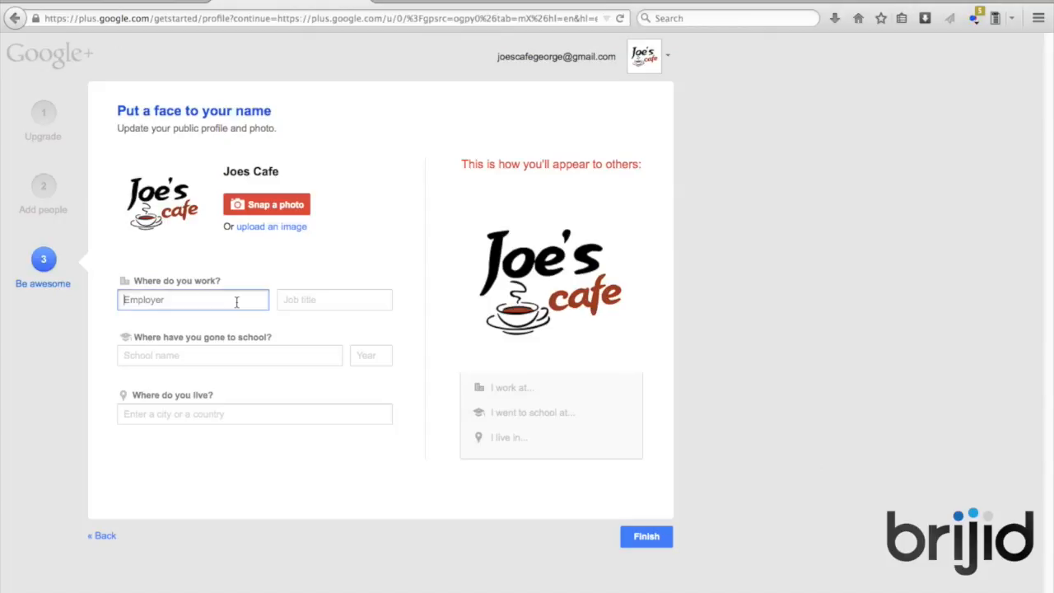
pyautogui.write('Joes Cafe')
pyautogui.click(139, 301)
pyautogui.write("'")
pyautogui.click(325, 300)
pyautogui.write('Barister')
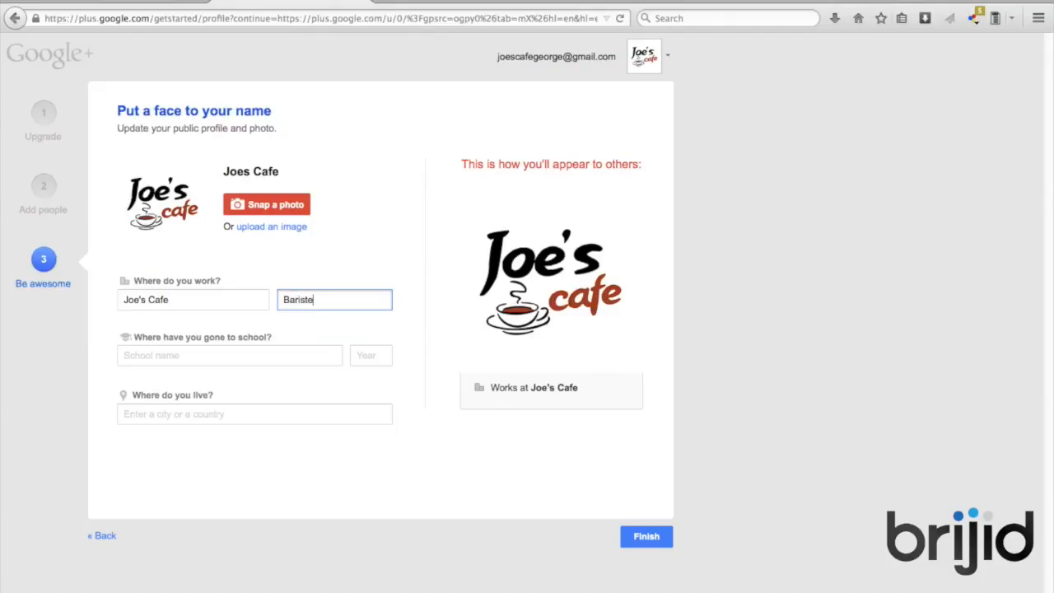
pyautogui.click(303, 352)
pyautogui.click(244, 414)
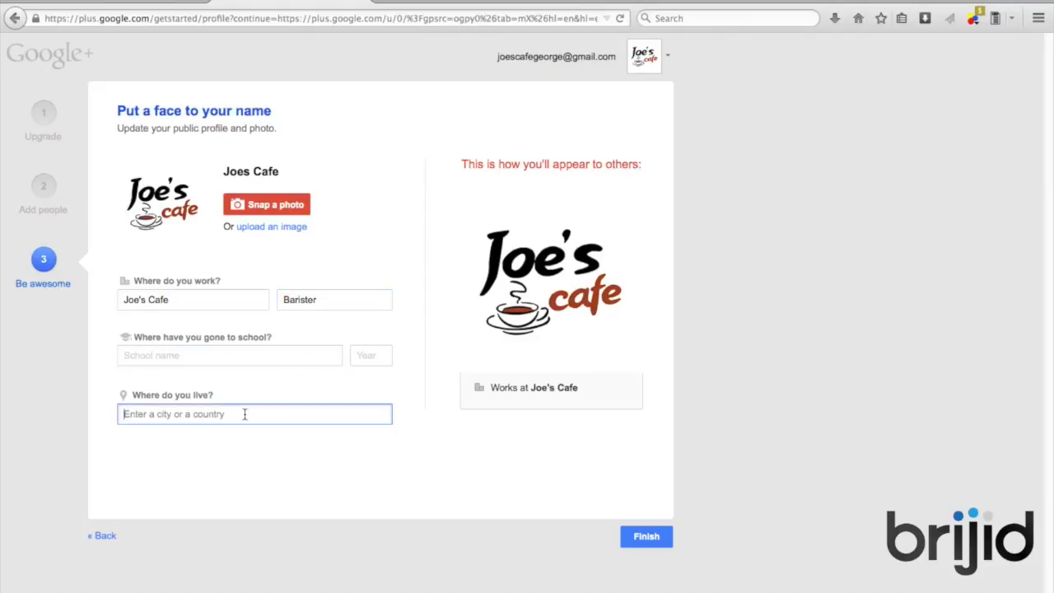
pyautogui.write('sydney')
pyautogui.press('BackSpace')
pyautogui.press('BackSpace')
pyautogui.press('BackSpace')
pyautogui.press('BackSpace')
pyautogui.press('BackSpace')
pyautogui.press('BackSpace')
pyautogui.write('Sydney')
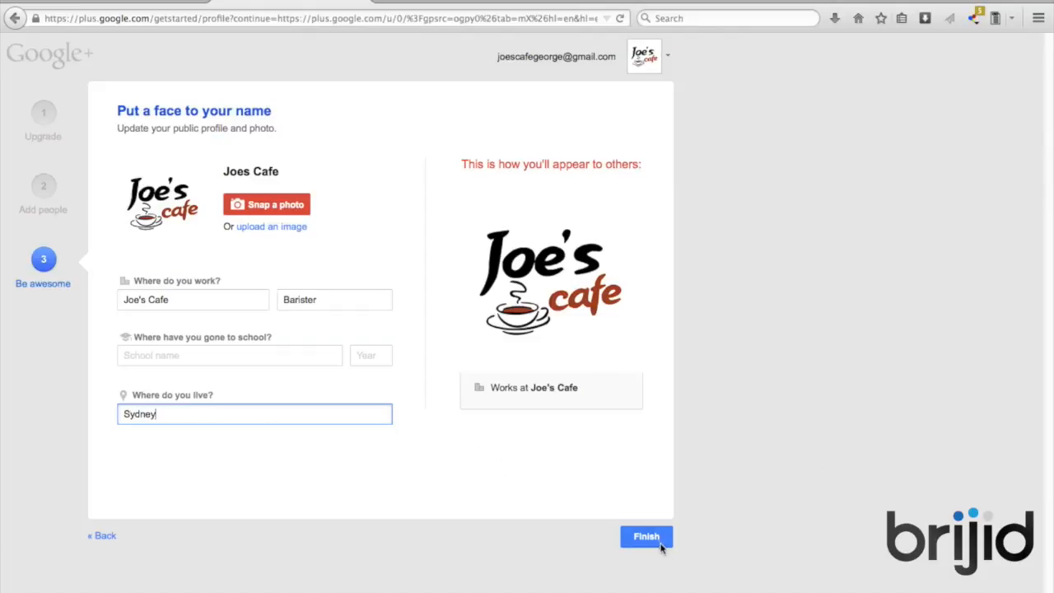
pyautogui.click(646, 539)
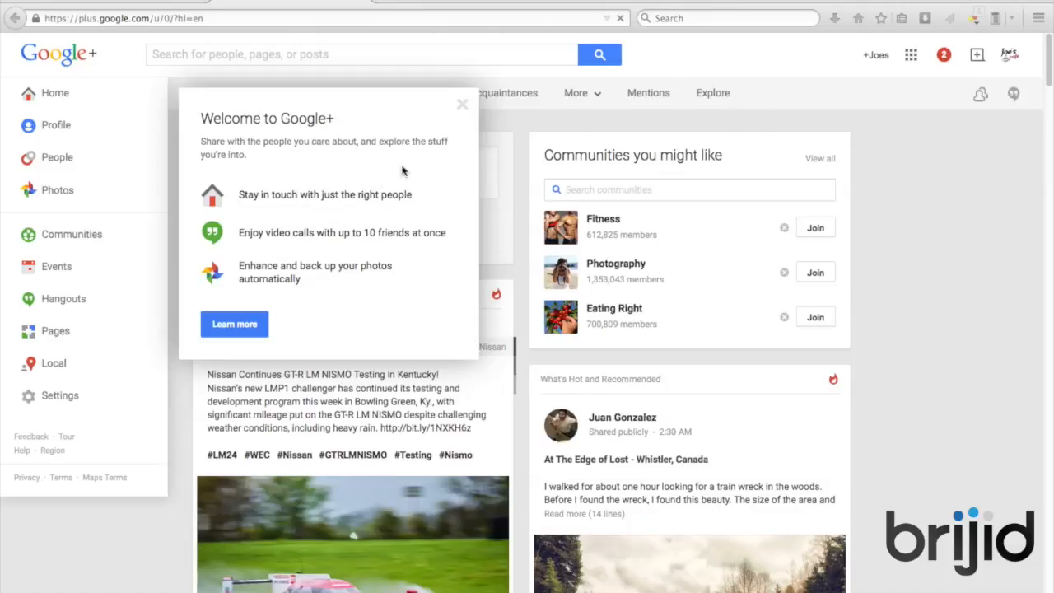
# Close the Welcome to Google+ introduction box
pyautogui.click(461, 106)
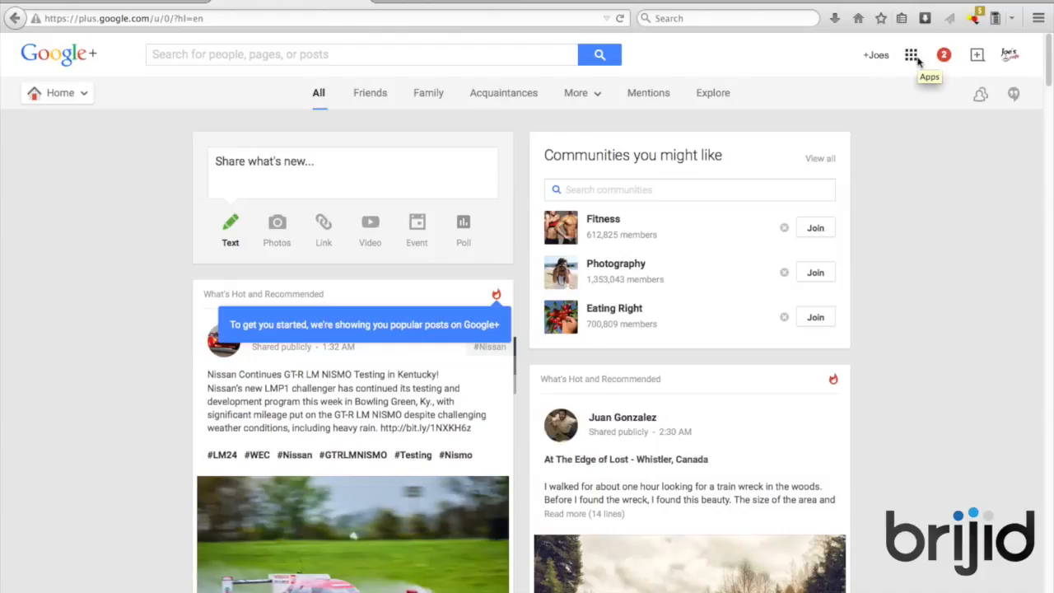
# Check the account summary, then go to the Pages dashboard from the navigation menu
pyautogui.click(880, 62)
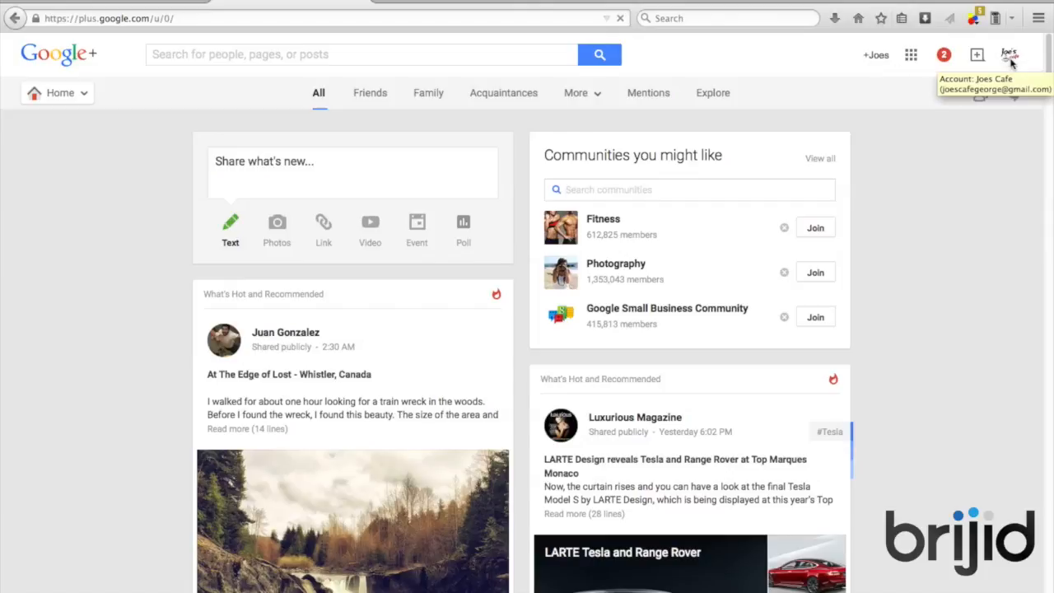
pyautogui.click(1011, 63)
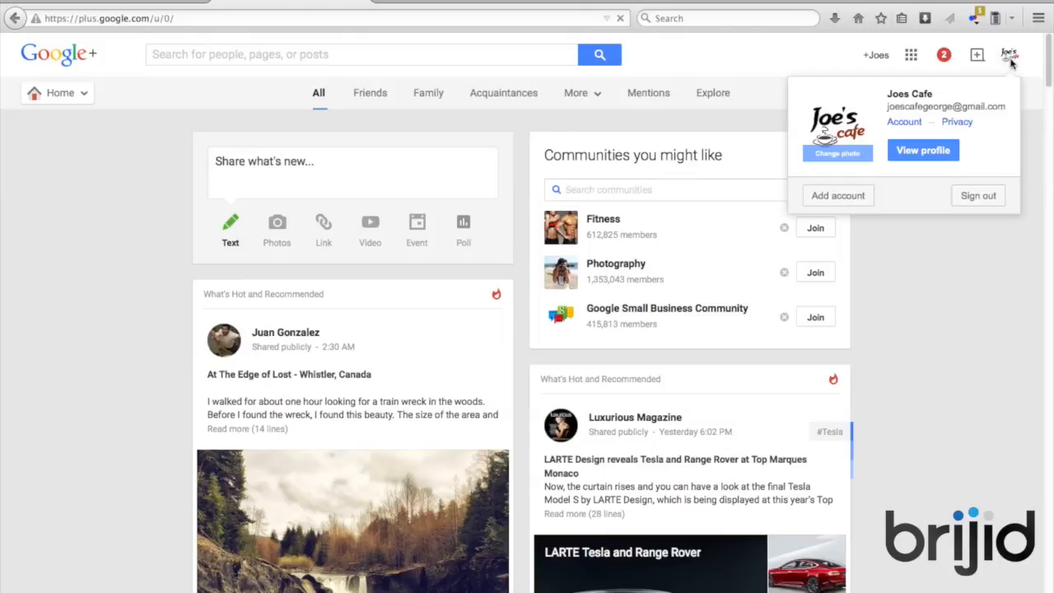
pyautogui.click(915, 235)
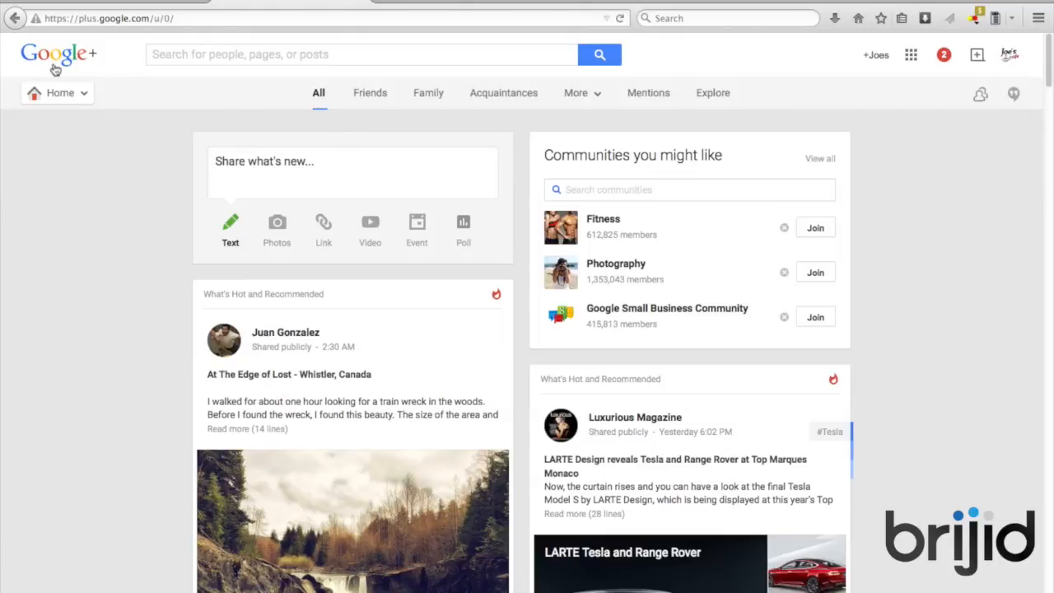
pyautogui.moveTo(87, 97)
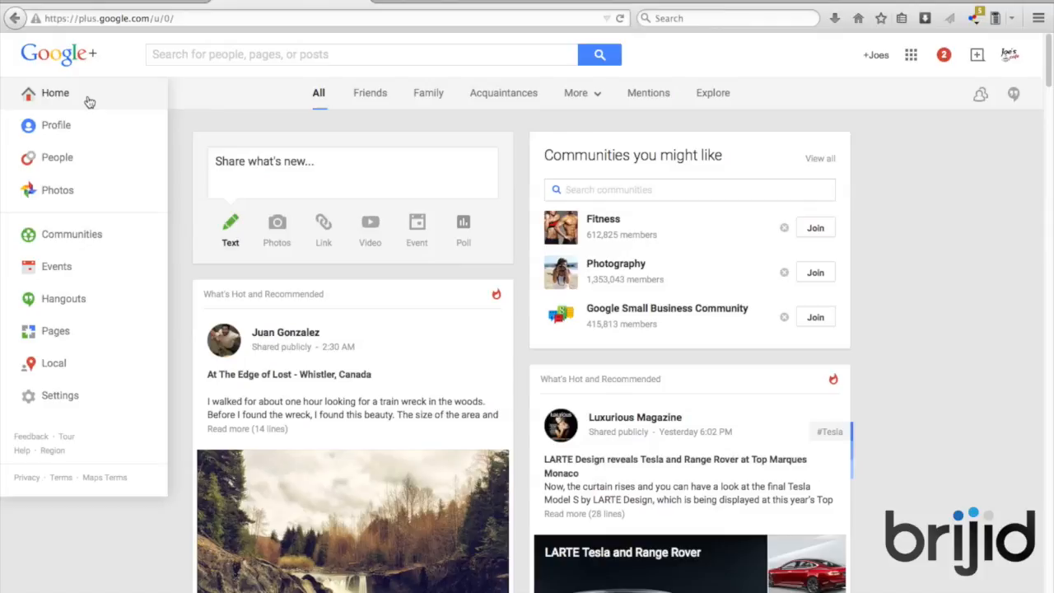
pyautogui.click(57, 337)
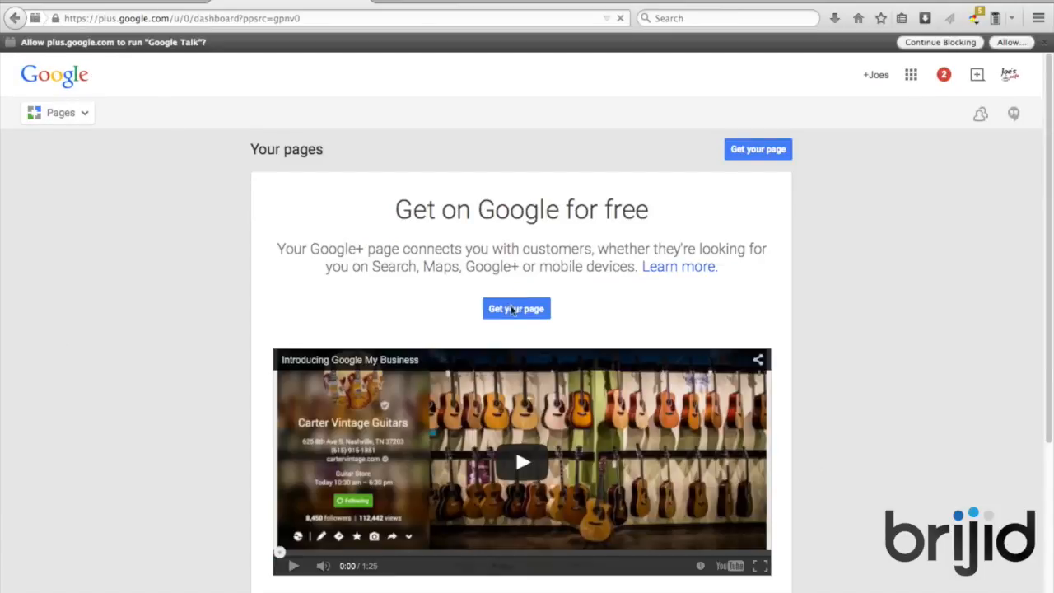
# Start a new business page and choose Storefront as the business type
pyautogui.click(516, 309)
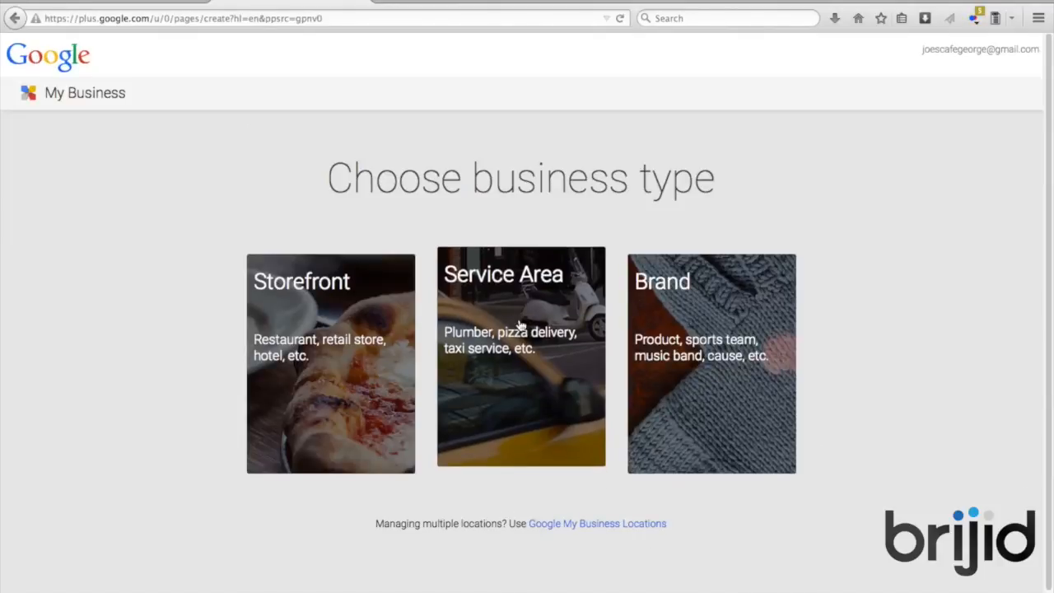
pyautogui.click(353, 306)
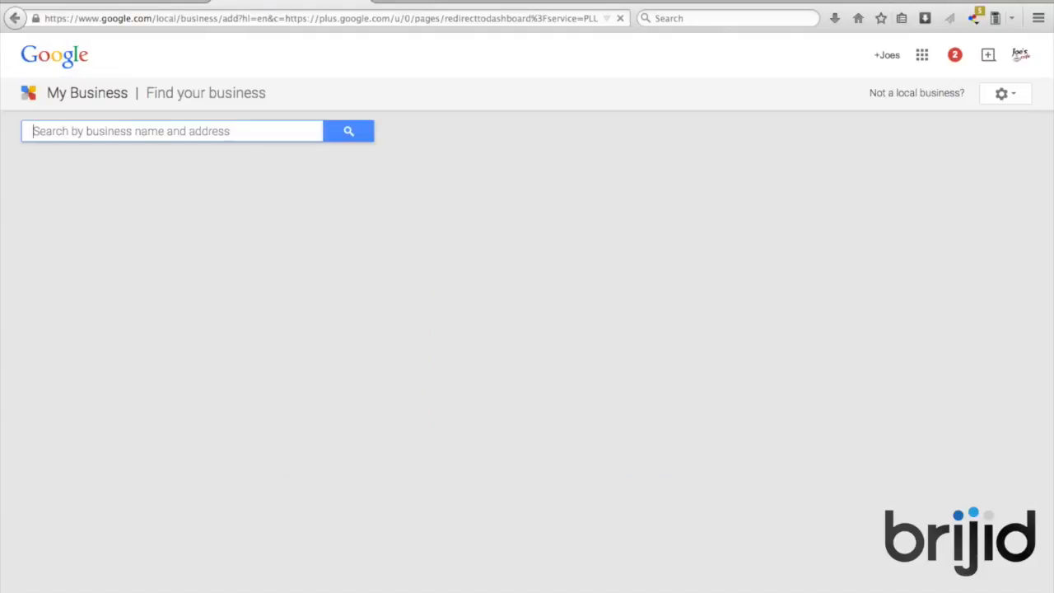
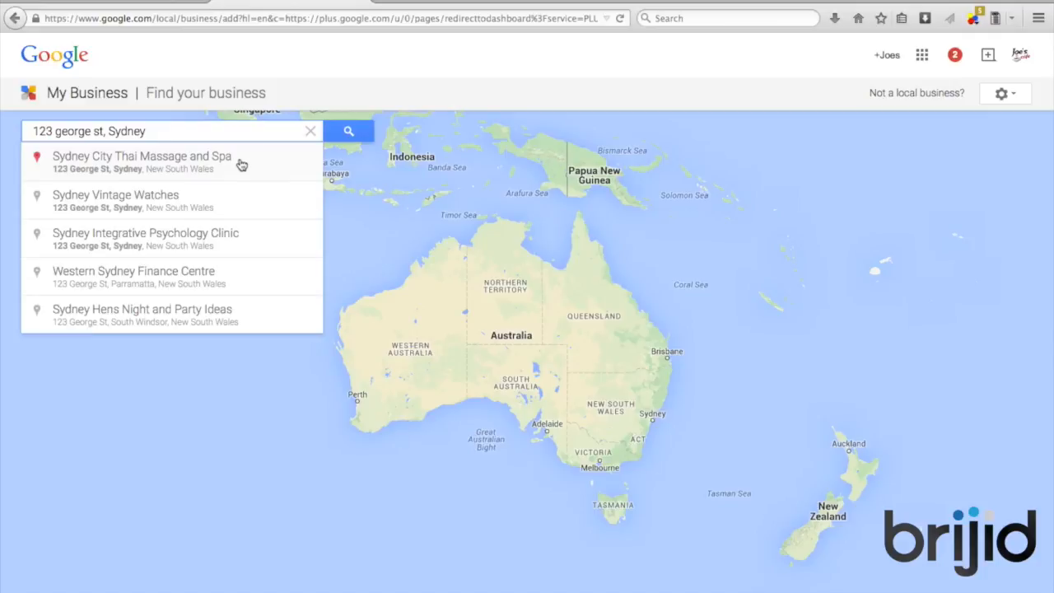
# Search Google My Business for the cafe's Sydney street address, then choose to add an unlisted business
pyautogui.click(241, 163)
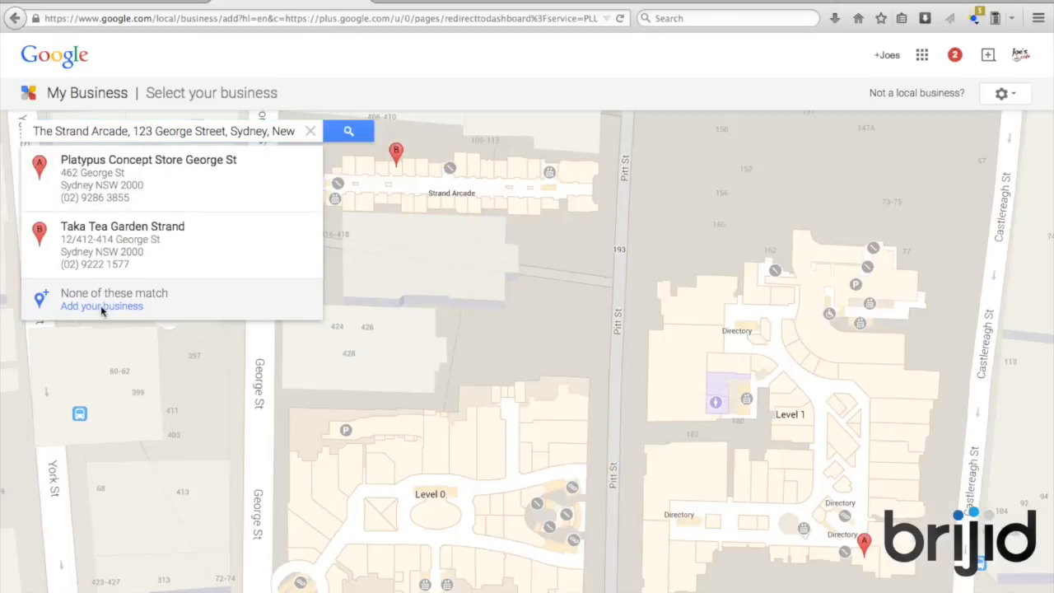
pyautogui.click(102, 307)
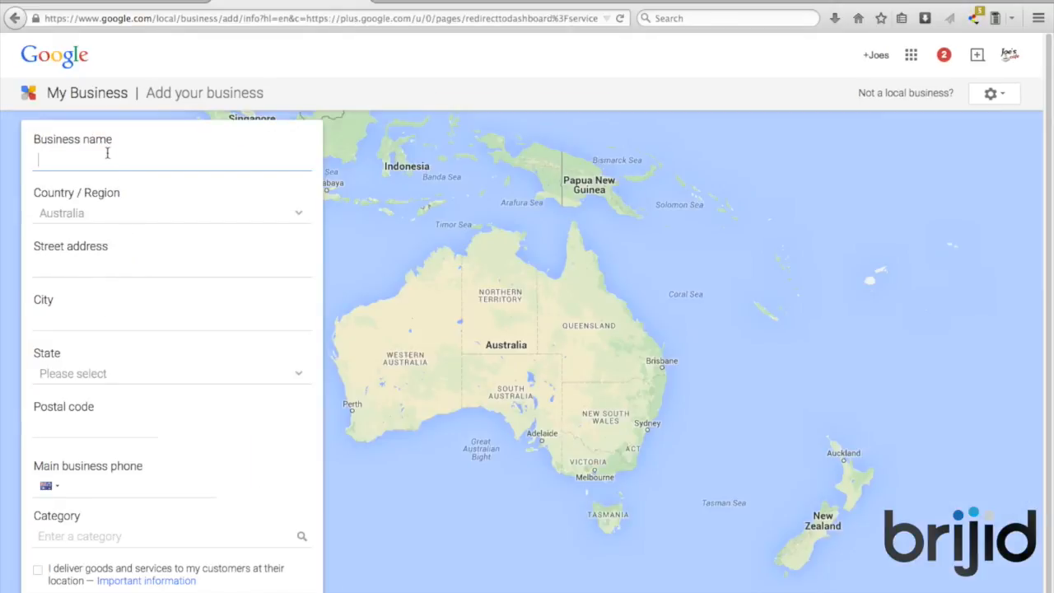
# Enter the business name Joe's Cafe, its street address and the city Sydney
pyautogui.write("Joe's Cage")
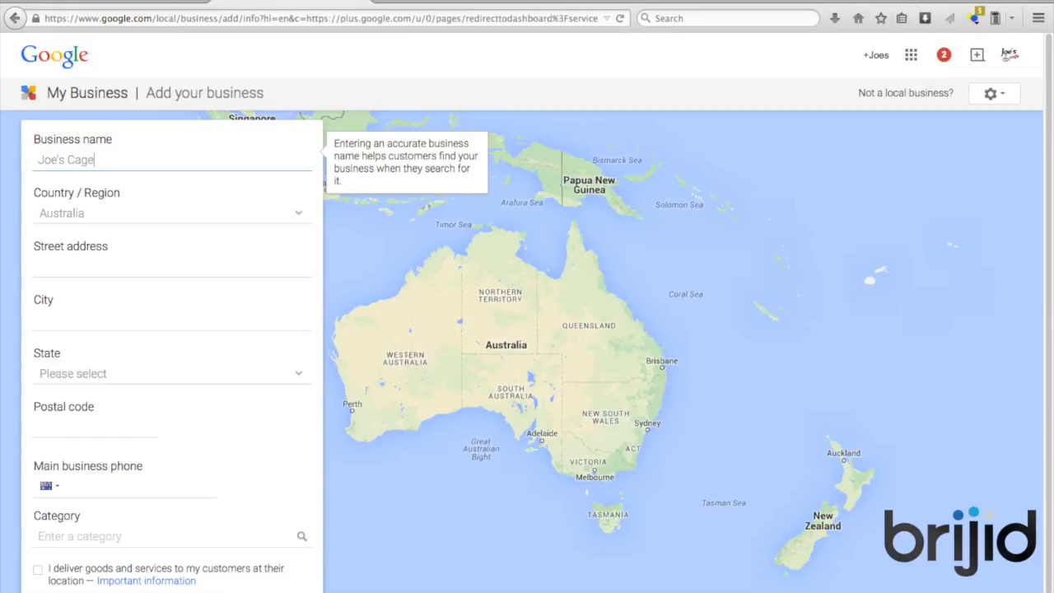
pyautogui.press('BackSpace')
pyautogui.press('BackSpace')
pyautogui.write('ge')
pyautogui.press('BackSpace')
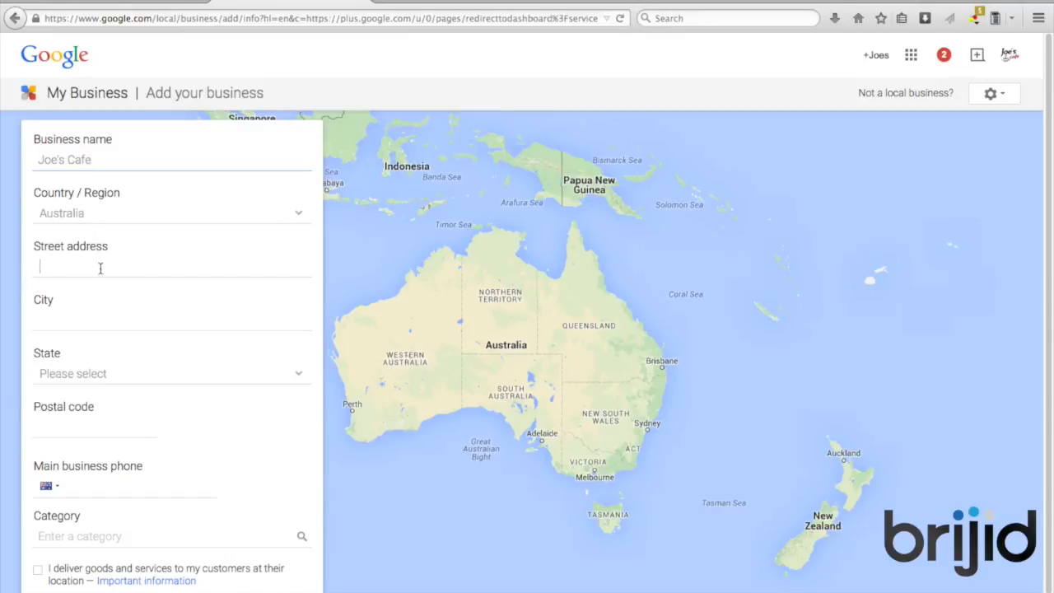
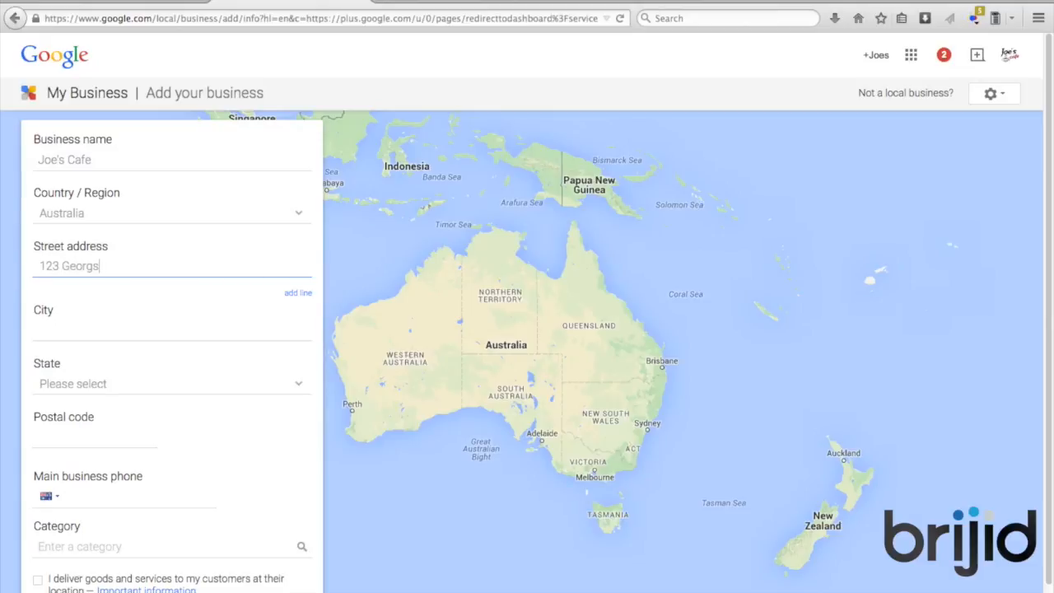
pyautogui.click(75, 334)
pyautogui.write('Sydney')
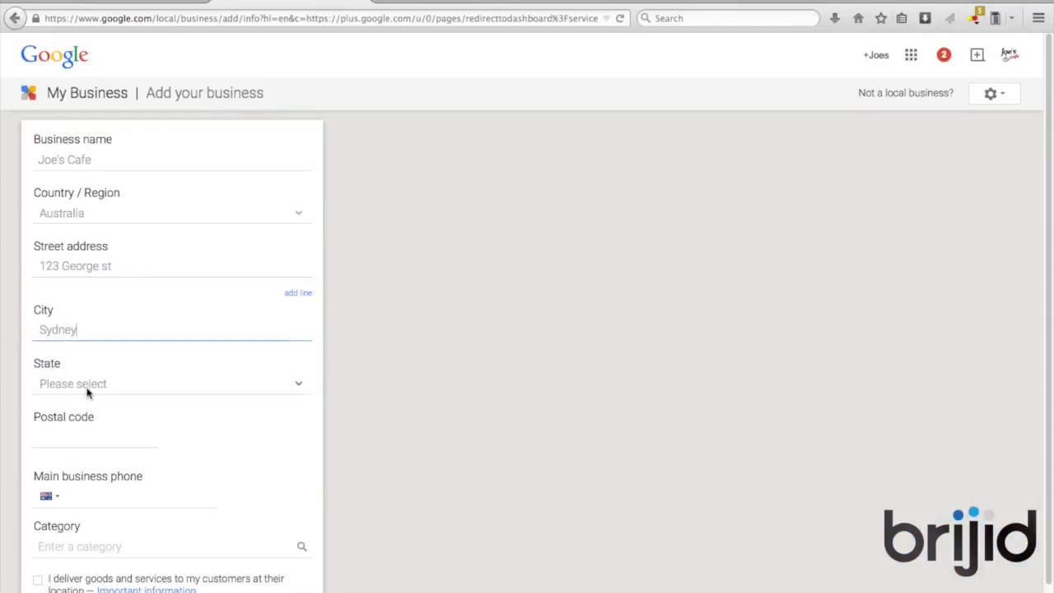
# Set state New South Wales, postal code 2000 and the business phone number
pyautogui.click(90, 390)
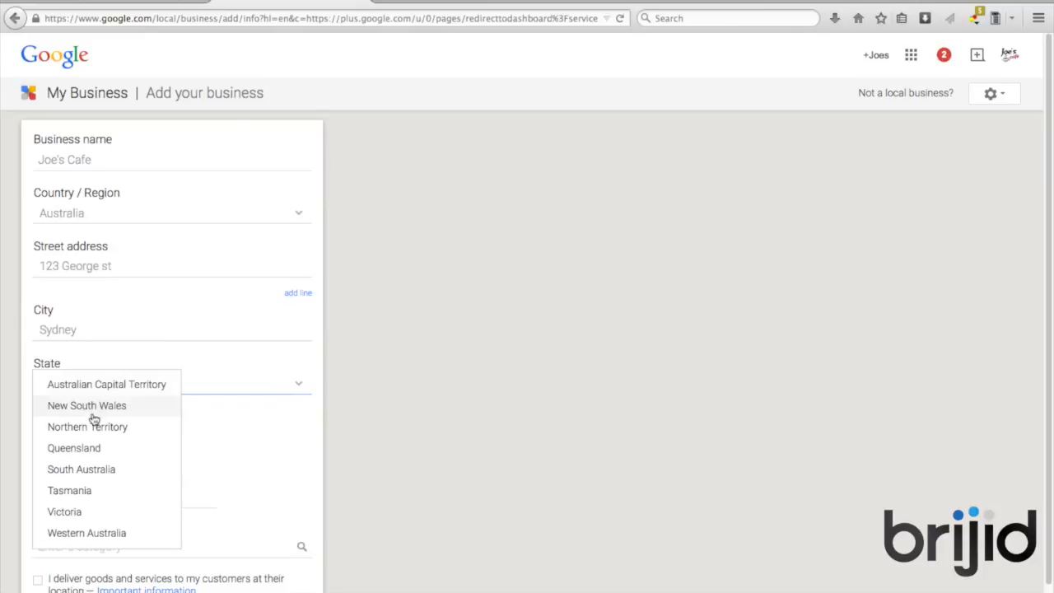
pyautogui.click(94, 410)
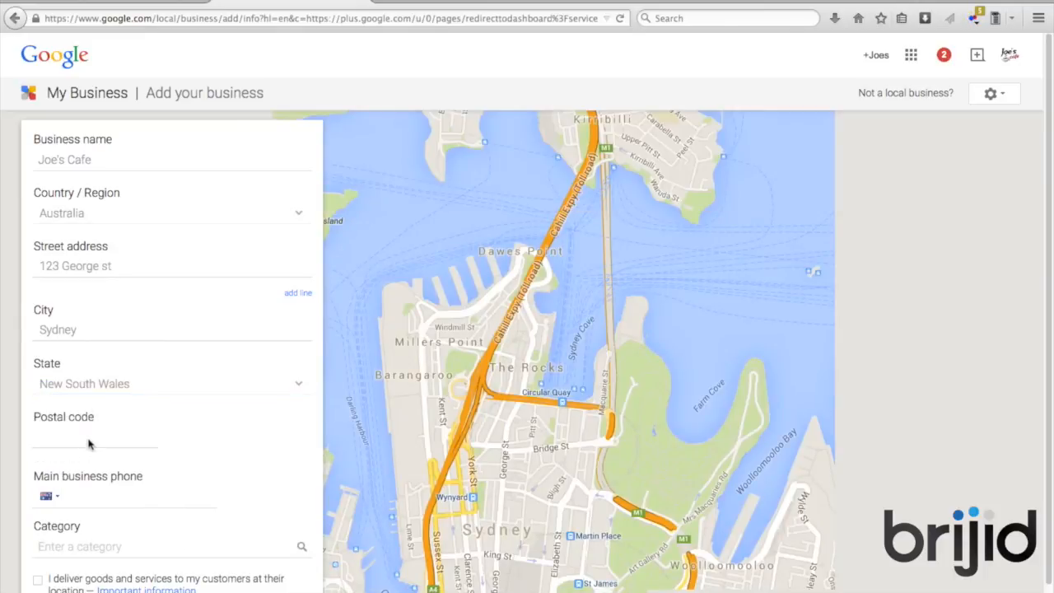
pyautogui.click(88, 444)
pyautogui.write('2000')
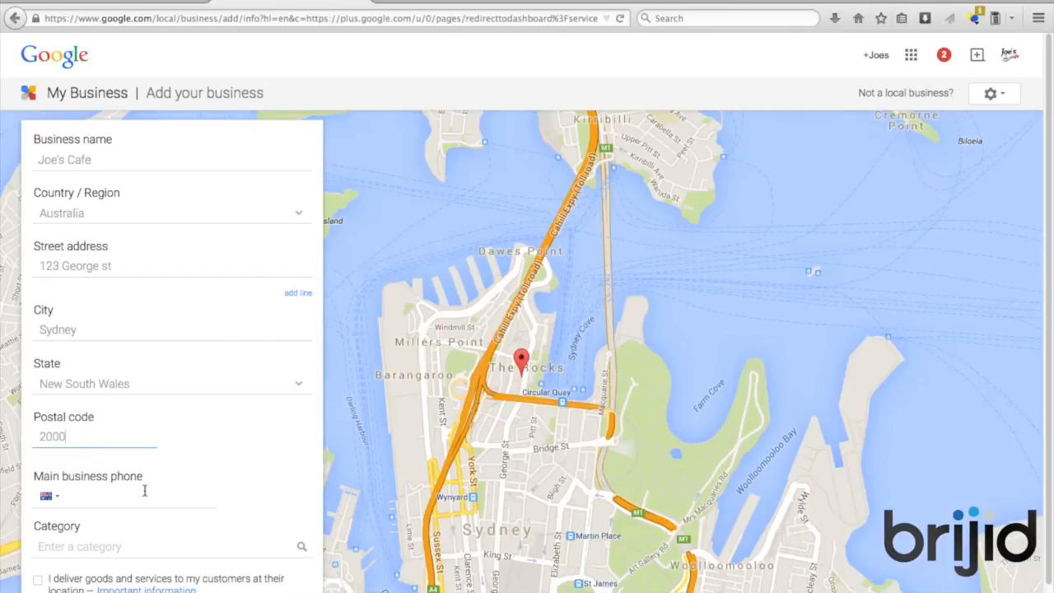
pyautogui.click(118, 492)
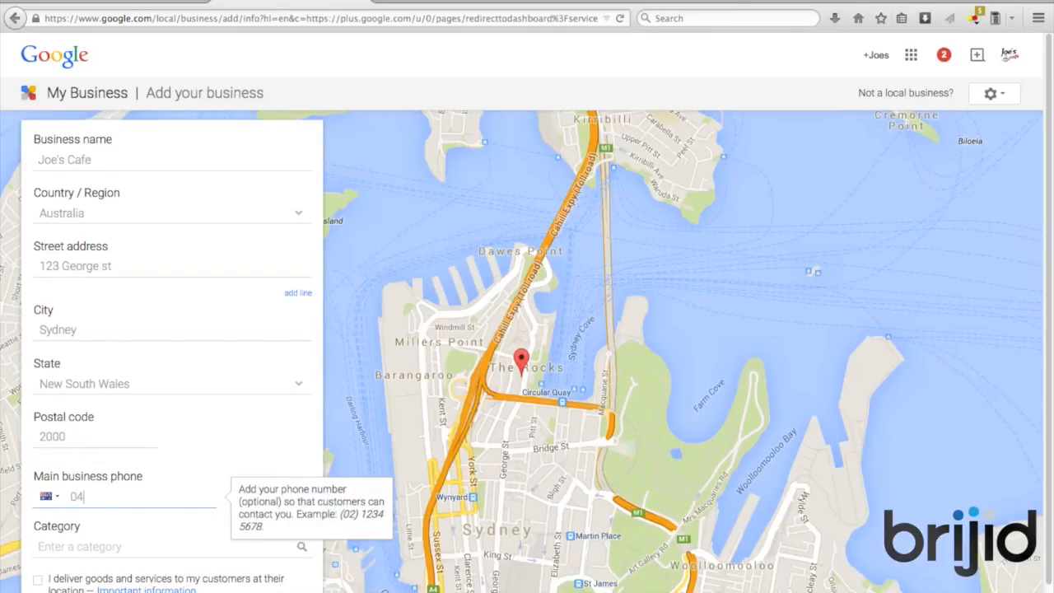
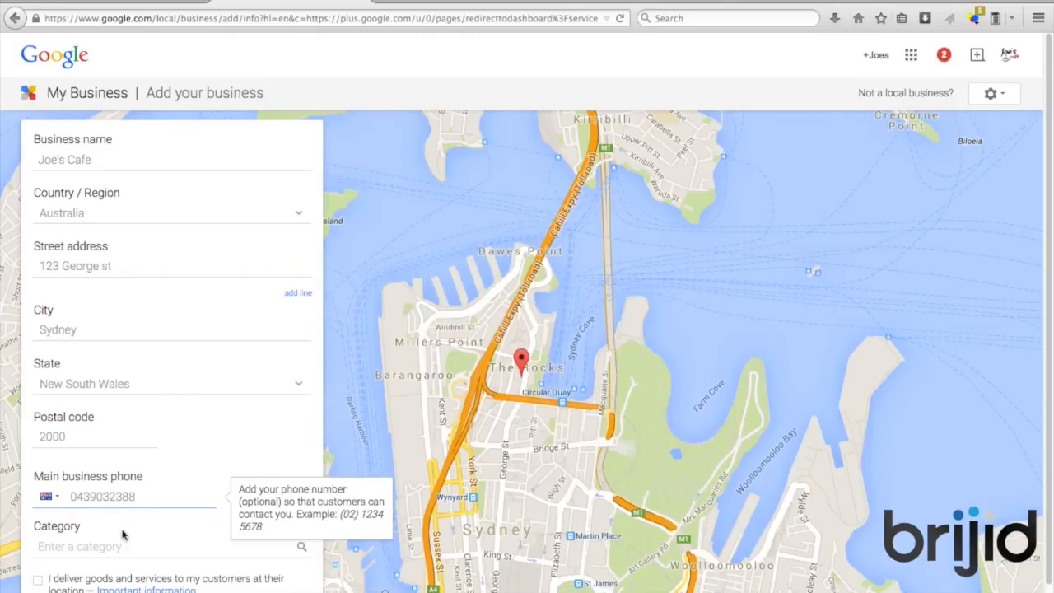
# Set the business category to Internet Cafe
pyautogui.click(123, 540)
pyautogui.scroll(-1, 125, 543)
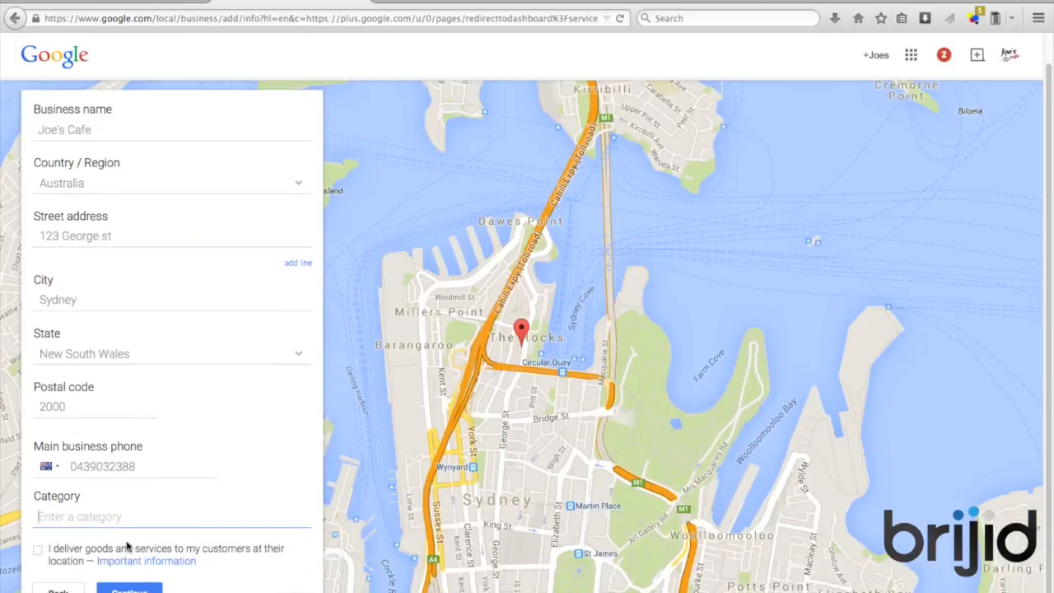
pyautogui.write('Cafe')
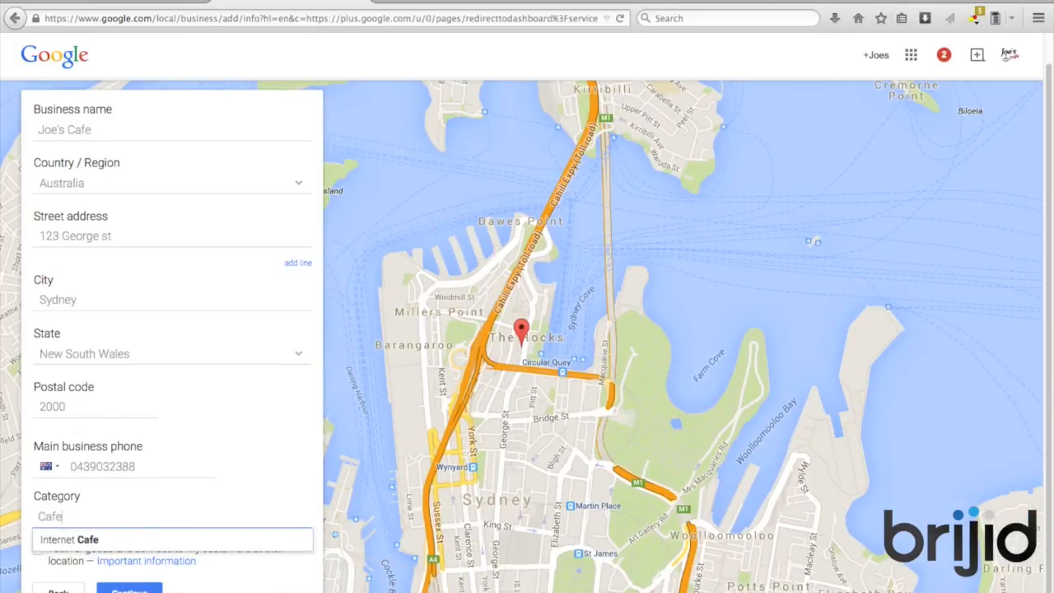
pyautogui.click(133, 539)
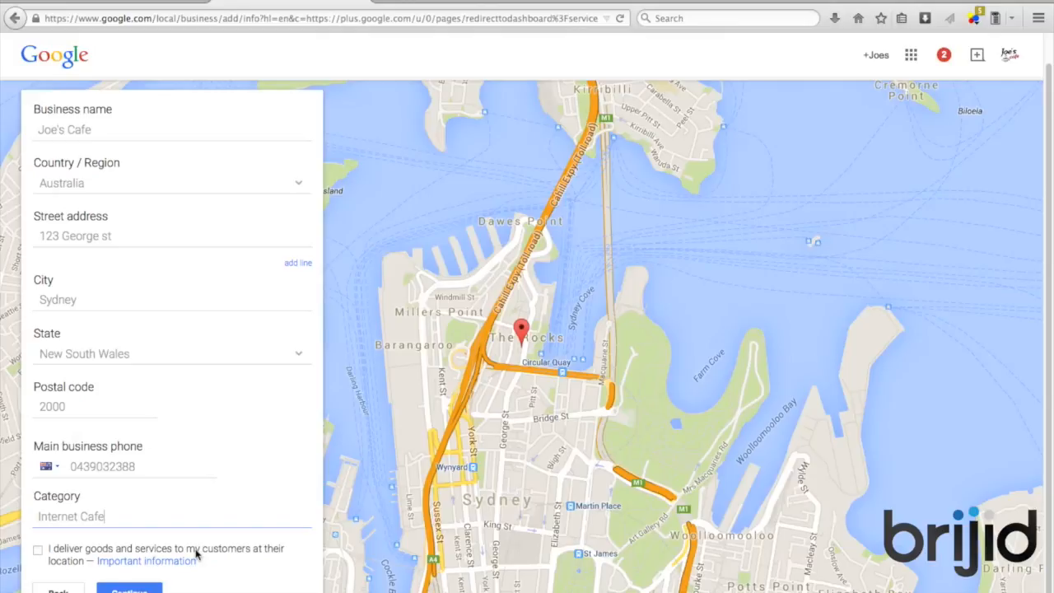
pyautogui.scroll(1, 252, 556)
pyautogui.scroll(-1, 252, 555)
# Submit Joe's Cafe's details and confirm you are authorized to manage the business
pyautogui.click(132, 590)
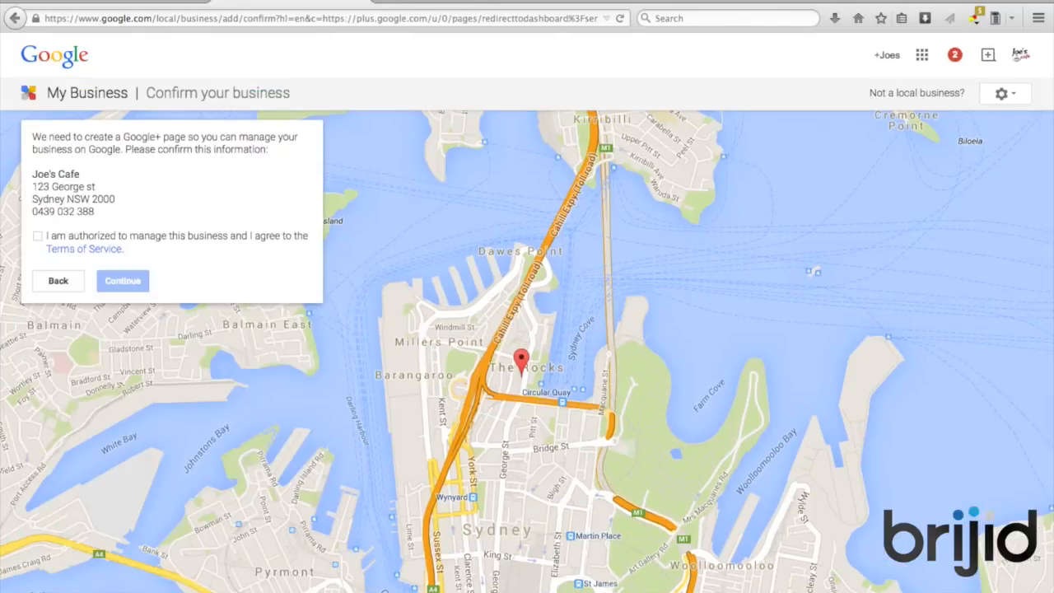
pyautogui.click(38, 237)
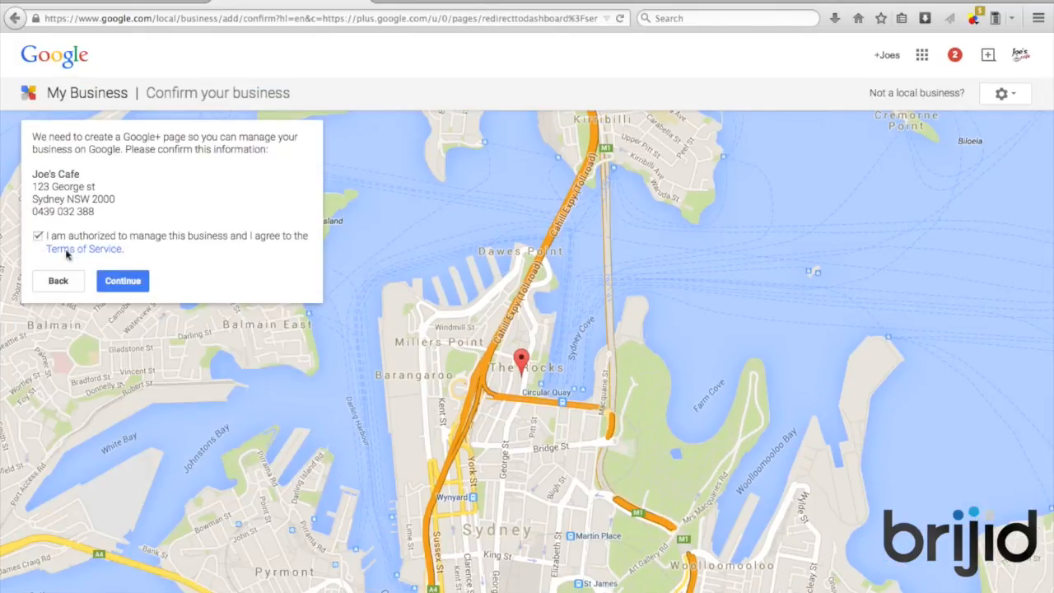
pyautogui.click(123, 281)
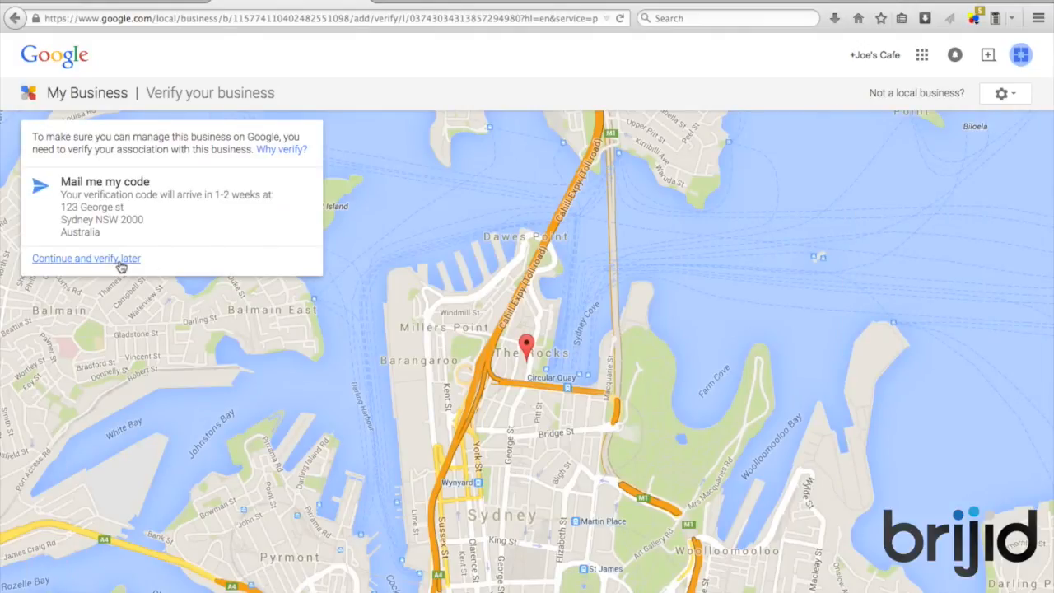
# Continue without verifying Joe's Cafe now, choosing to verify later
pyautogui.click(121, 262)
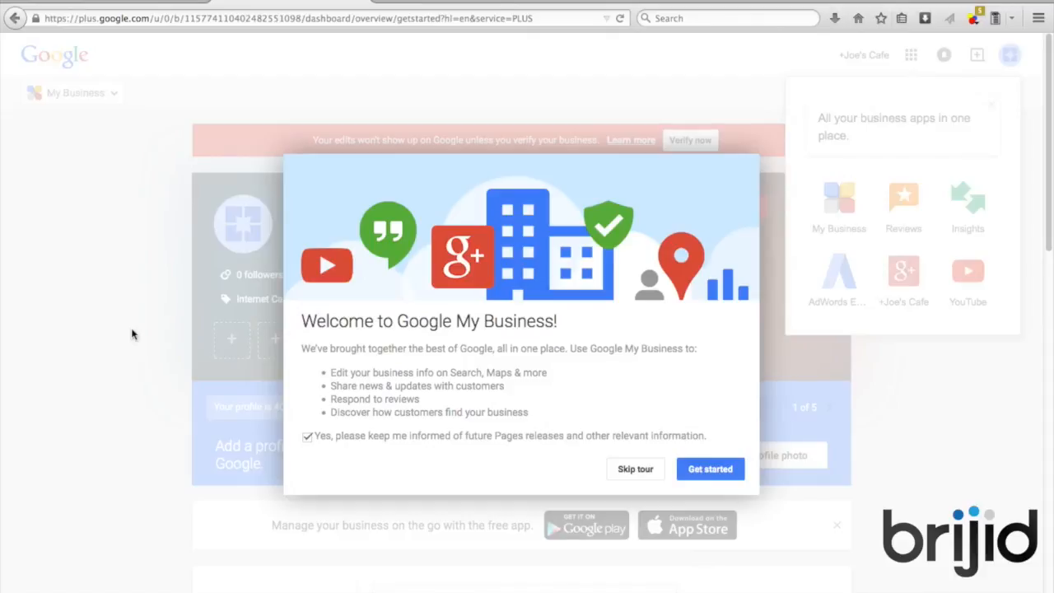
pyautogui.click(703, 469)
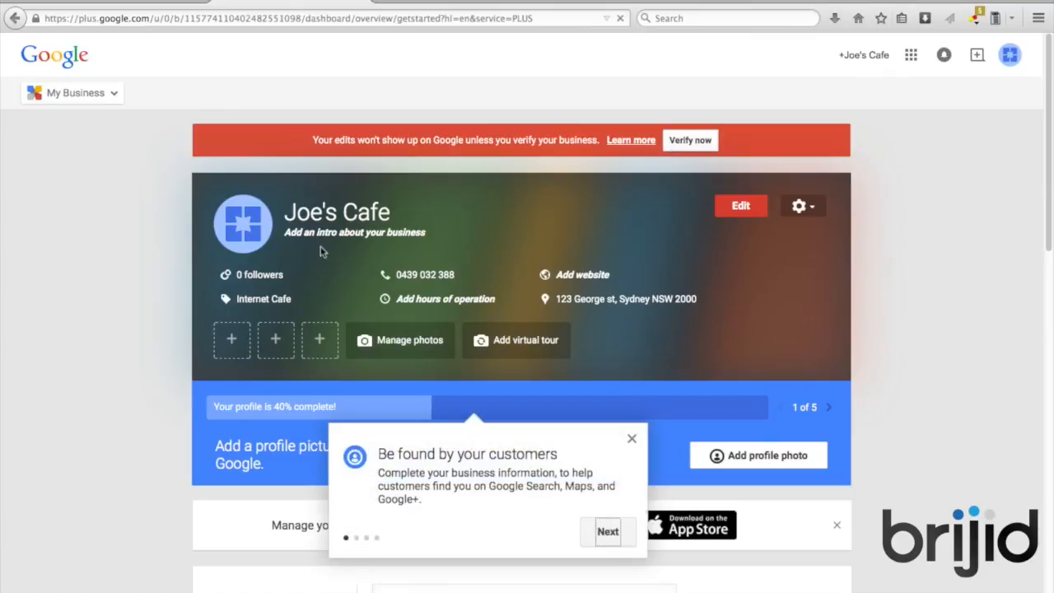
pyautogui.click(255, 238)
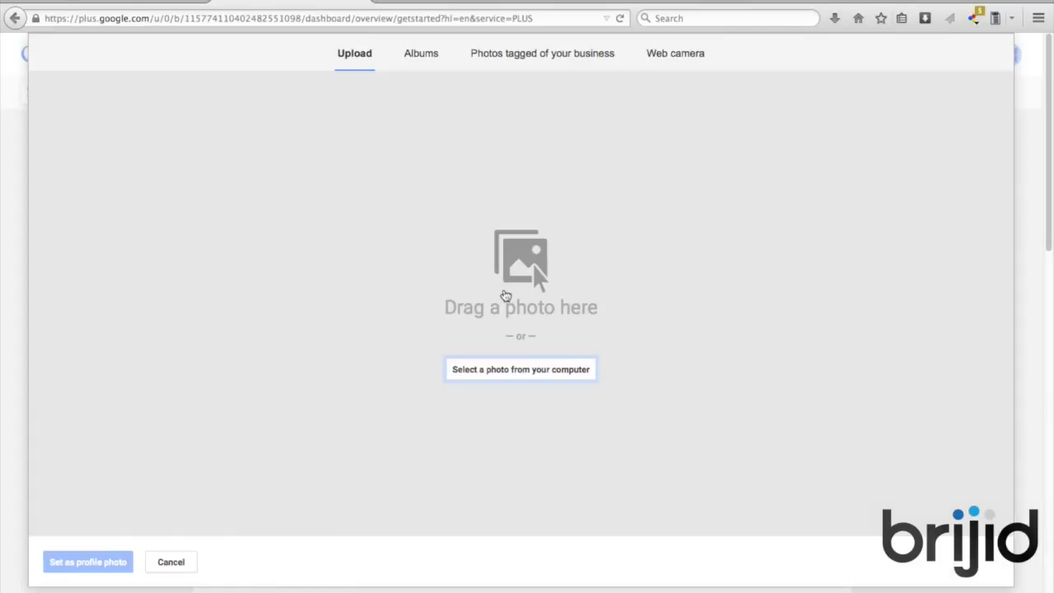
# Upload profile.png, crop it to the whole logo, and set it as the profile photo
pyautogui.click(508, 371)
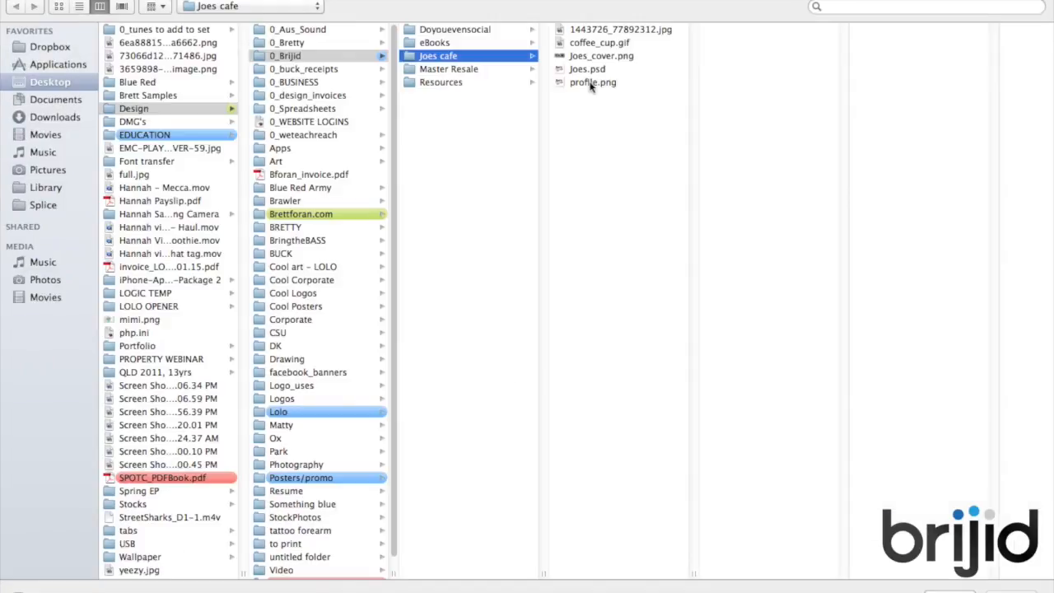
pyautogui.doubleClick(590, 84)
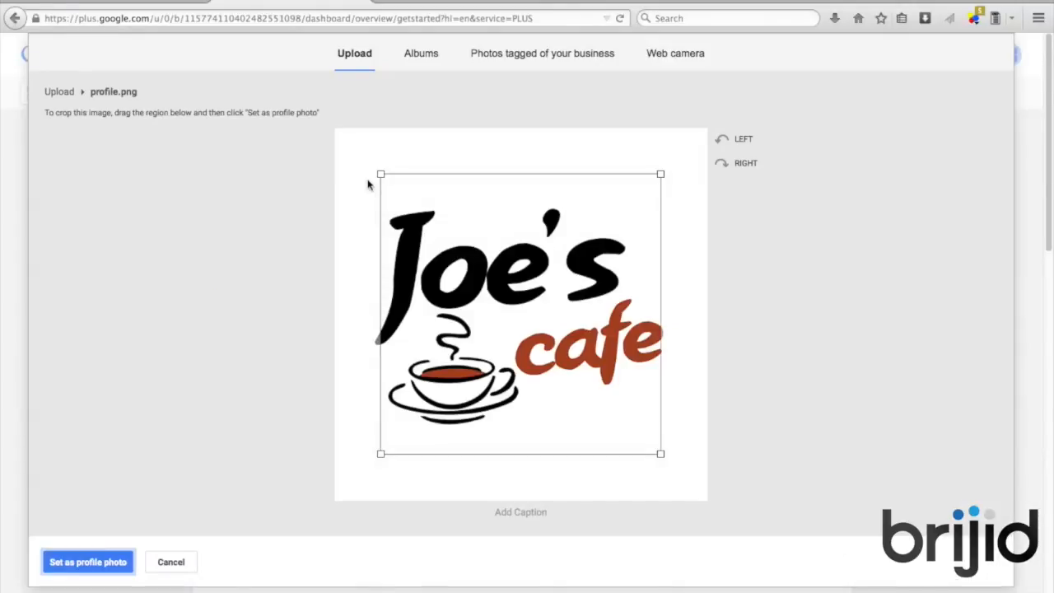
pyautogui.moveTo(330, 136); pyautogui.dragTo(327, 127)
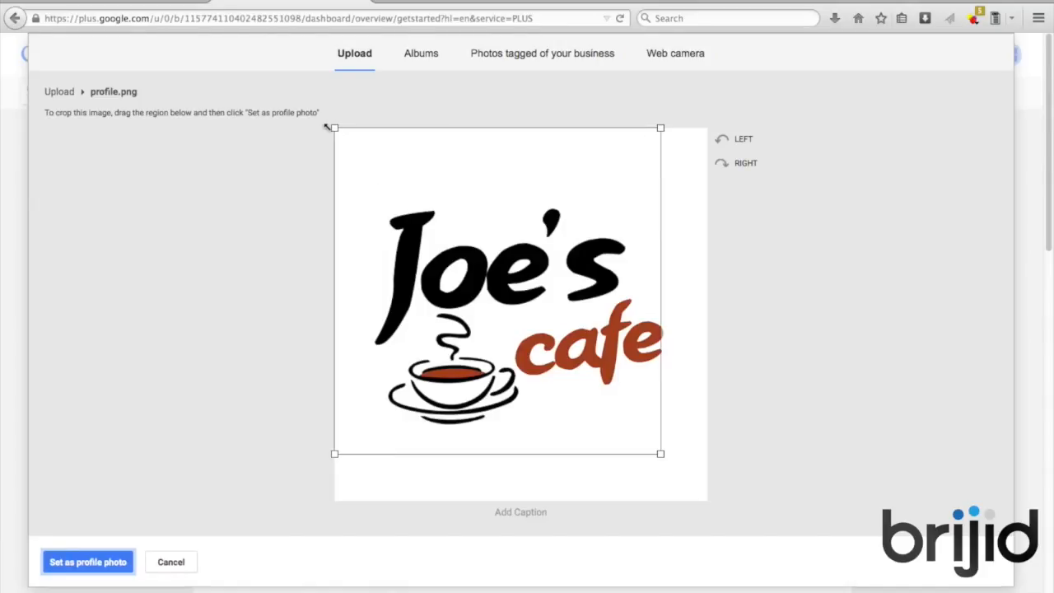
pyautogui.moveTo(660, 453); pyautogui.dragTo(756, 563)
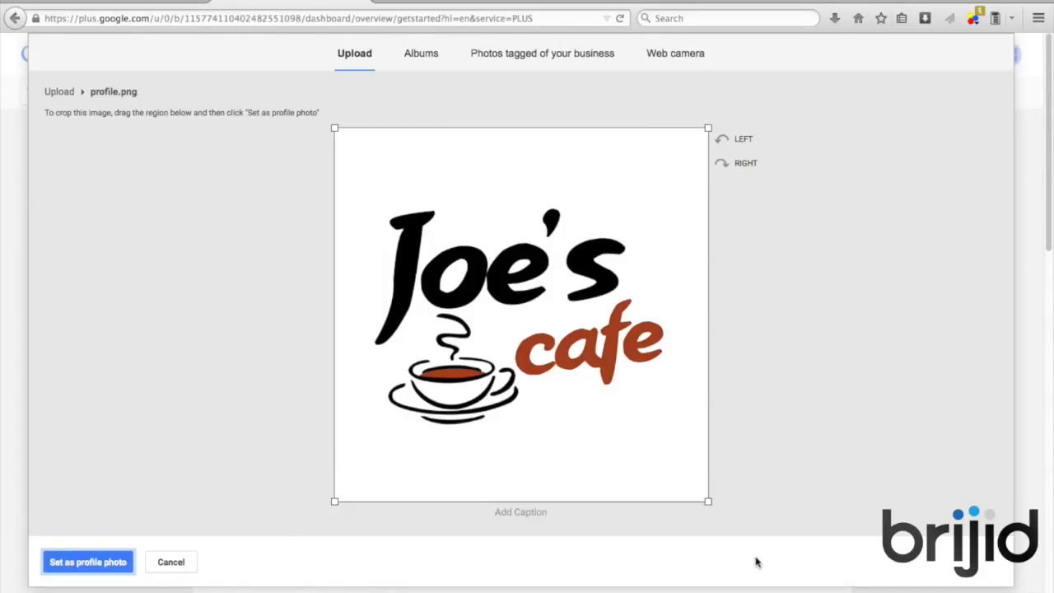
pyautogui.click(116, 567)
pyautogui.click(116, 566)
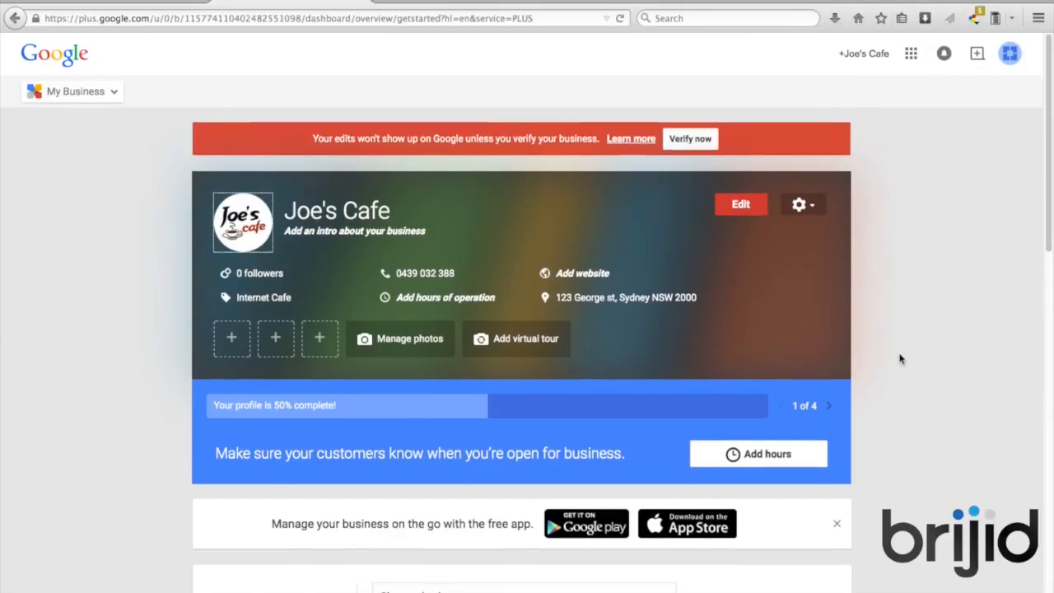
pyautogui.scroll(-1, 899, 358)
pyautogui.scroll(-2, 899, 358)
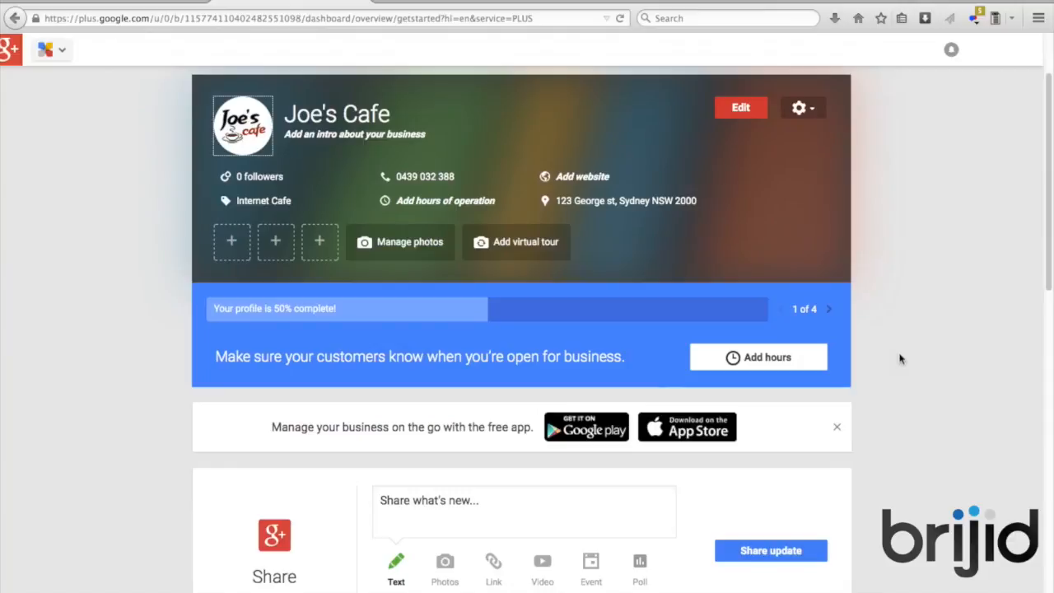
pyautogui.click(608, 152)
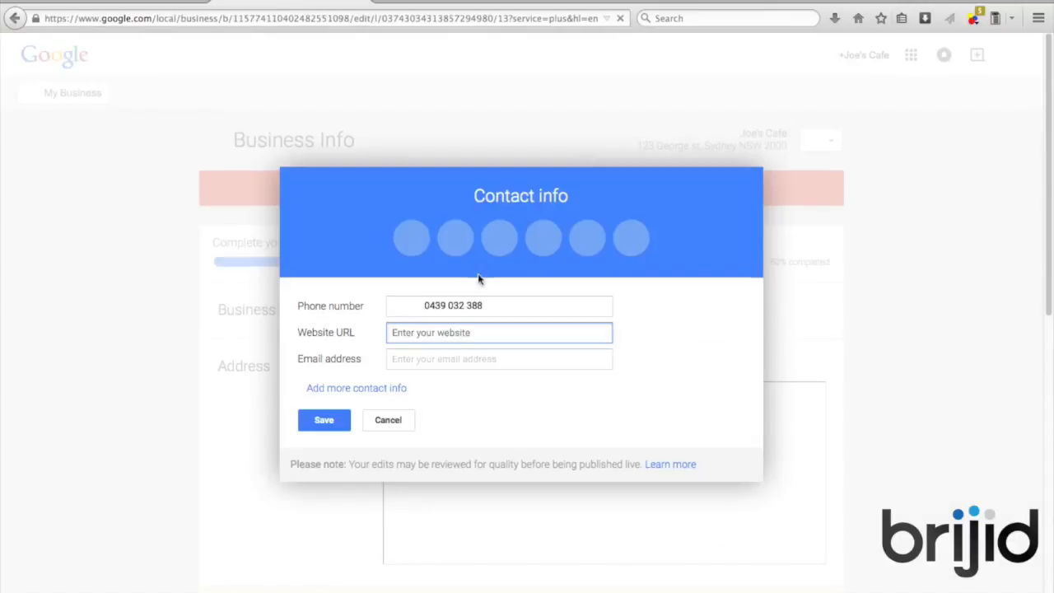
pyautogui.write('www.joescafe.com')
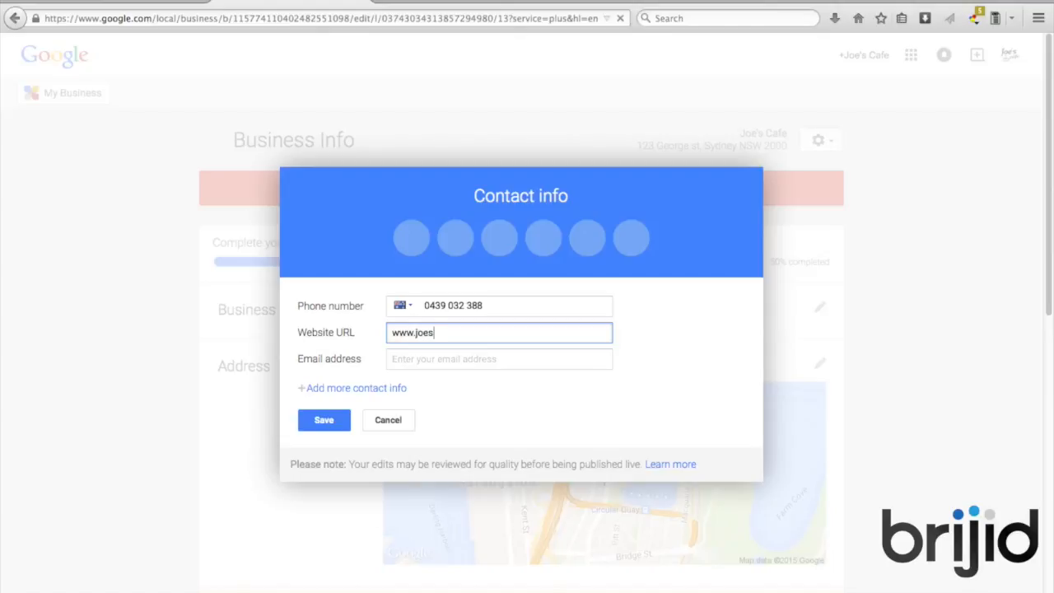
pyautogui.click(463, 359)
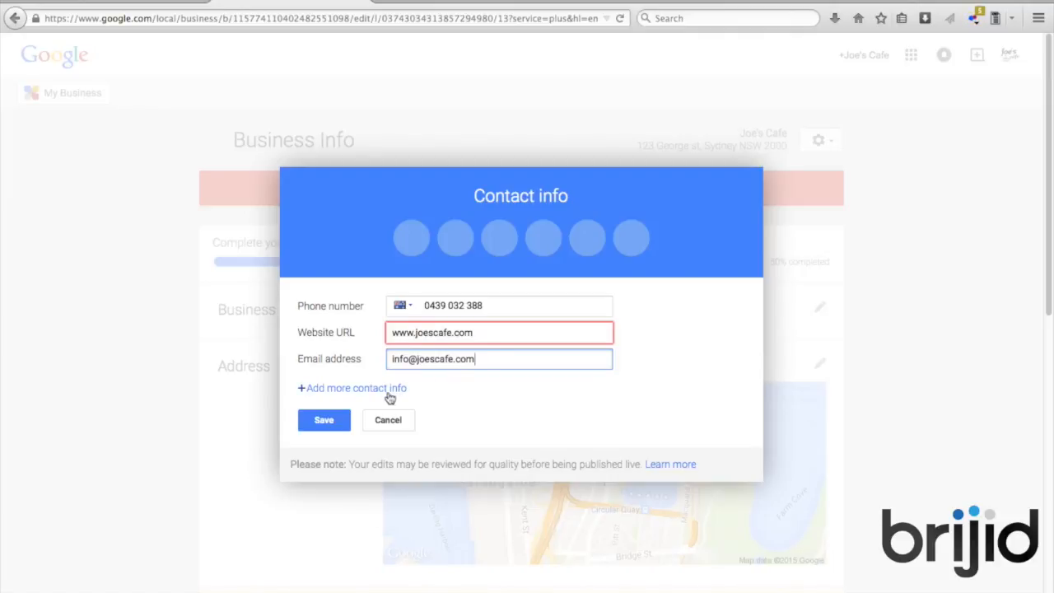
pyautogui.click(334, 424)
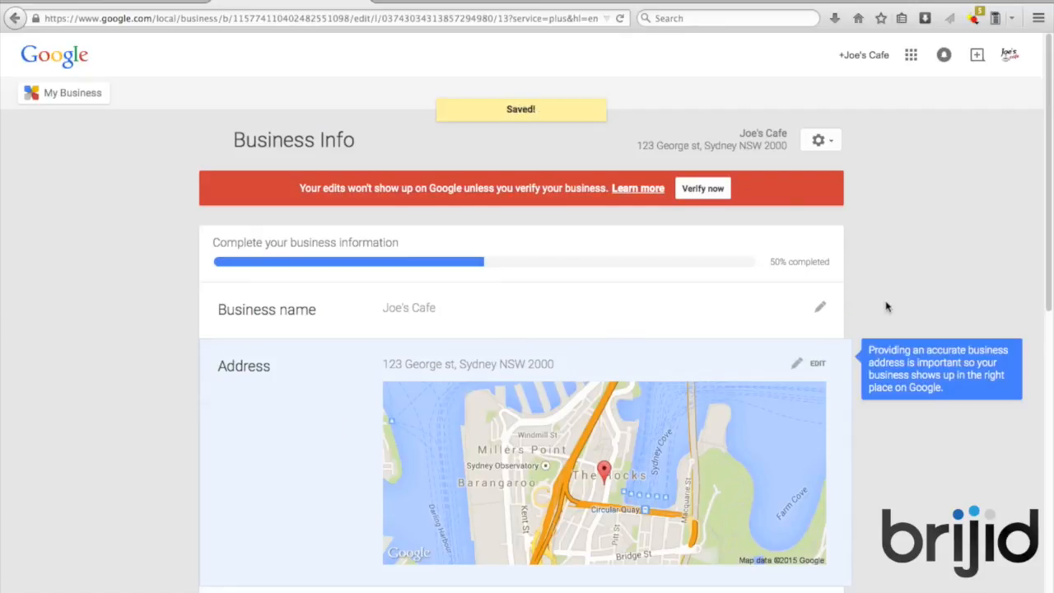
pyautogui.scroll(-1, 883, 304)
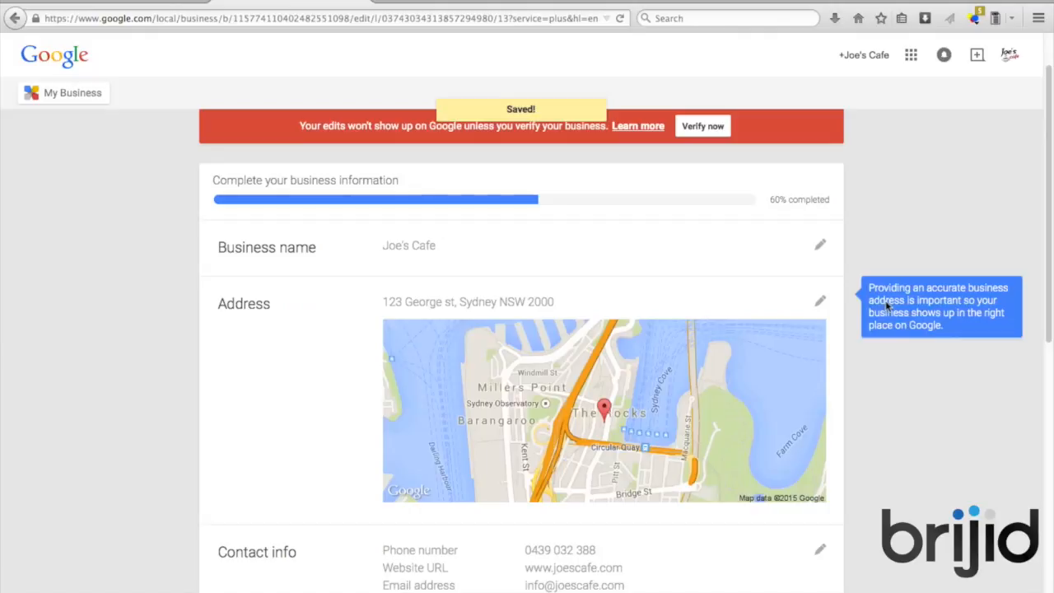
pyautogui.scroll(-1, 886, 306)
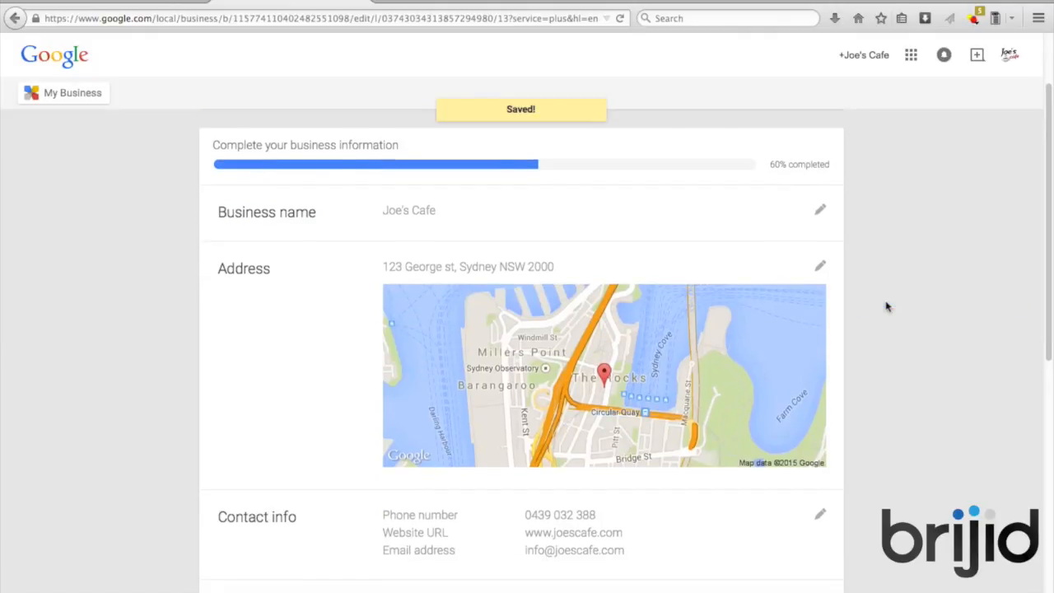
pyautogui.scroll(-5, 886, 306)
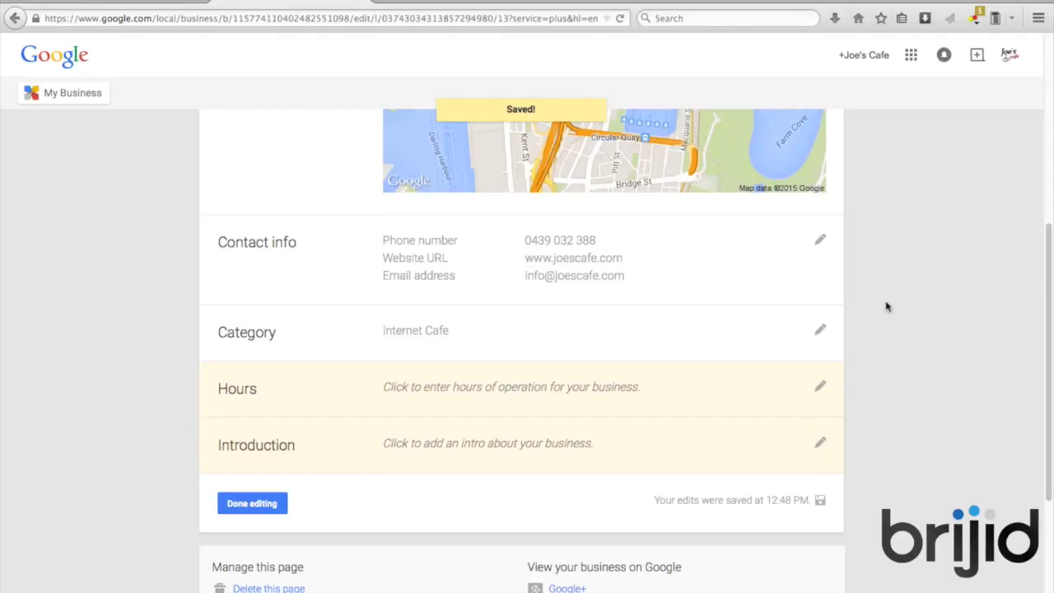
# Set the opening hours to 6:00 am–6:00 pm and save
pyautogui.click(817, 392)
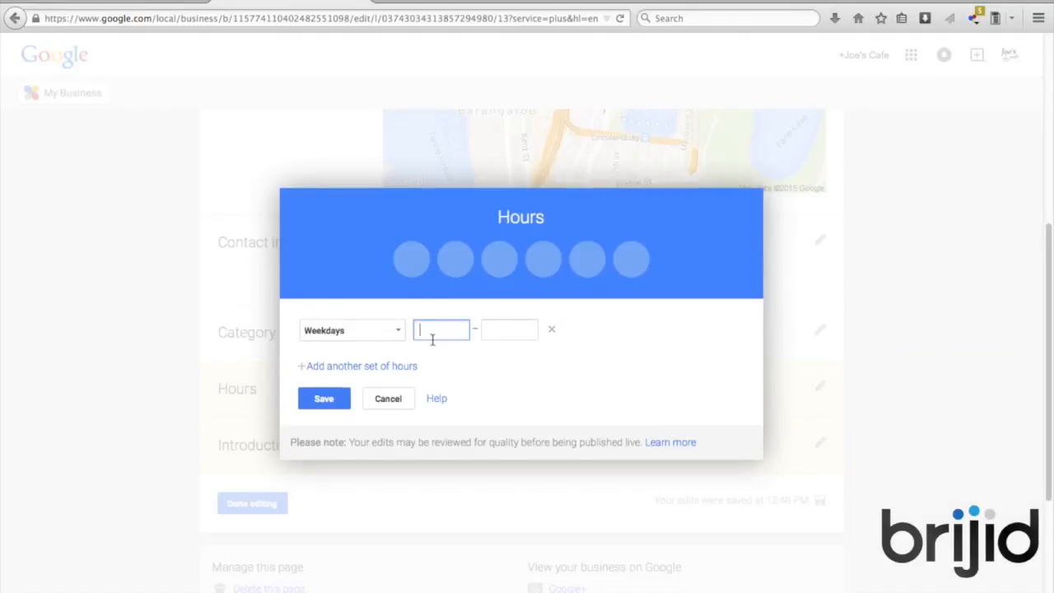
pyautogui.write('6')
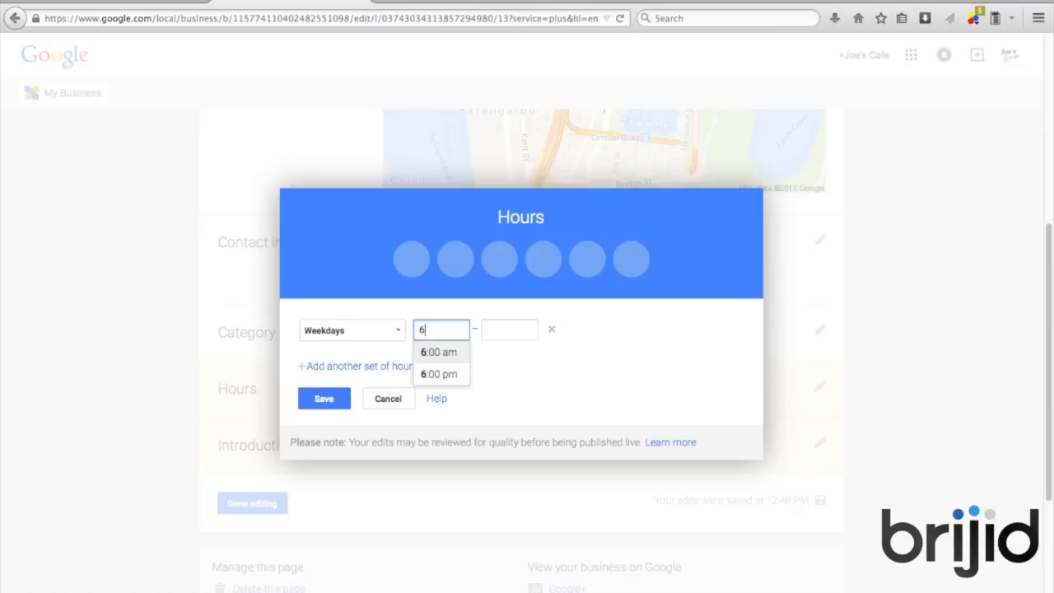
pyautogui.click(432, 355)
pyautogui.click(501, 332)
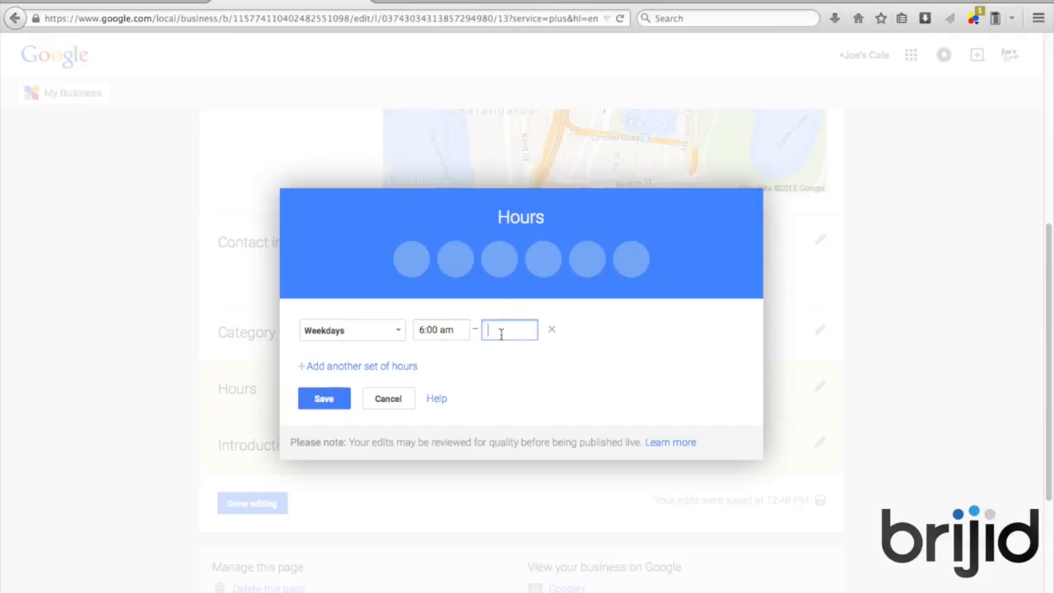
pyautogui.write('6')
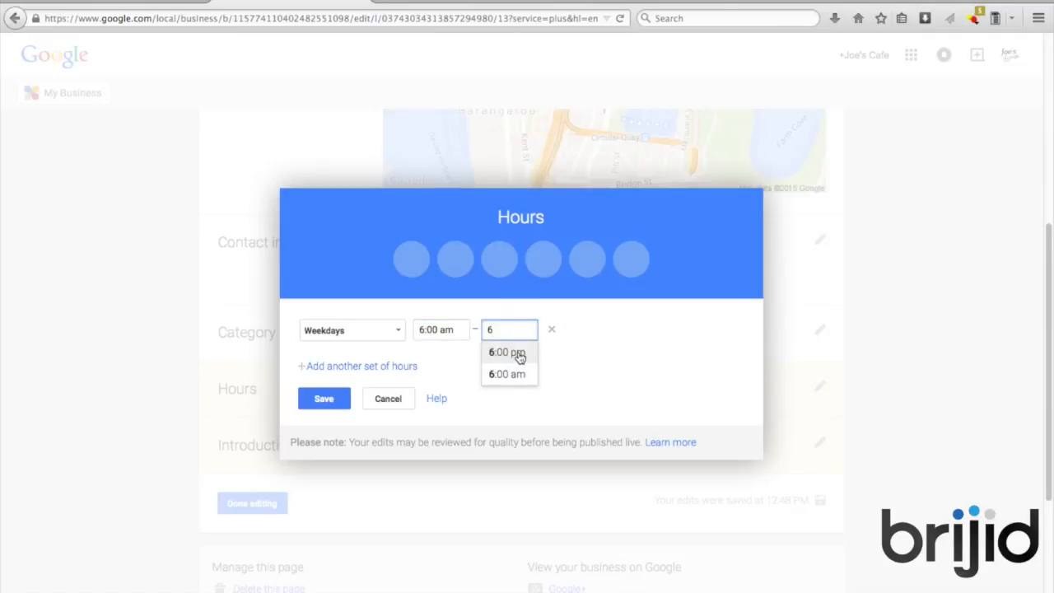
pyautogui.click(519, 354)
pyautogui.click(323, 399)
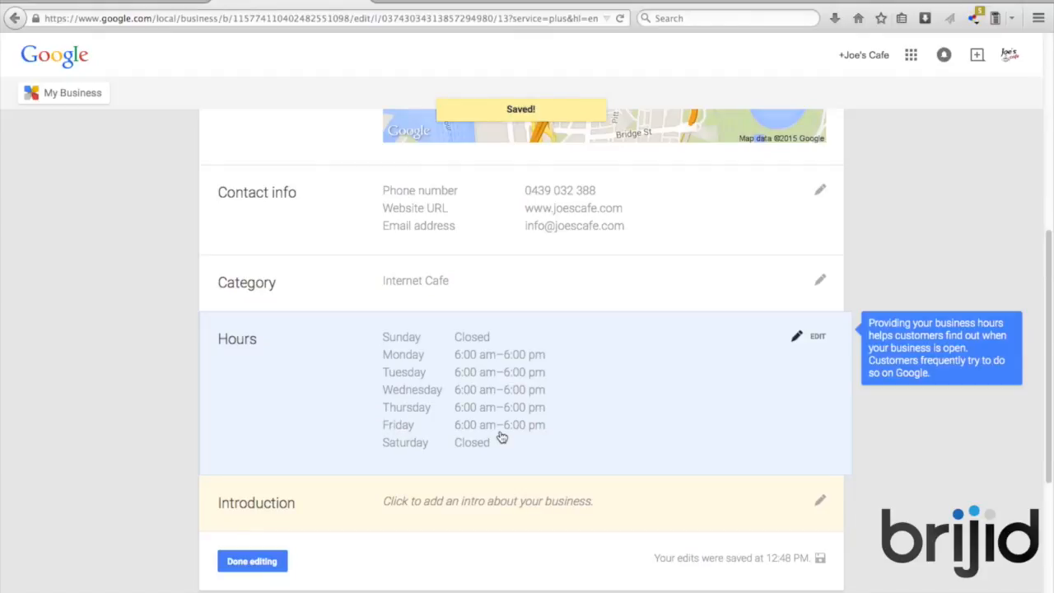
# Add Saturday and Sunday so the 6:00 am–6:00 pm hours apply every day
pyautogui.click(821, 338)
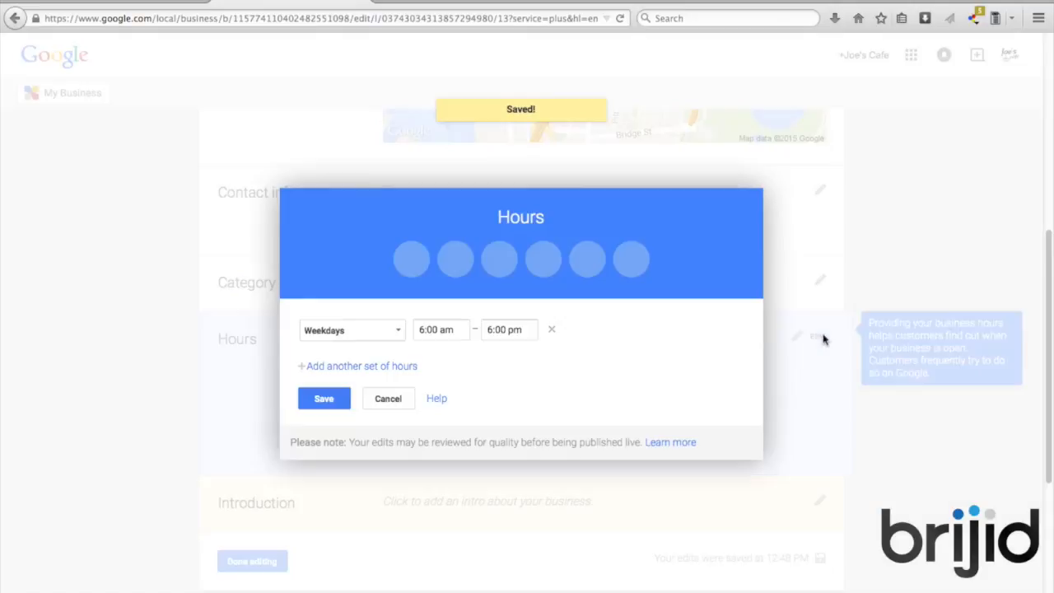
pyautogui.click(395, 331)
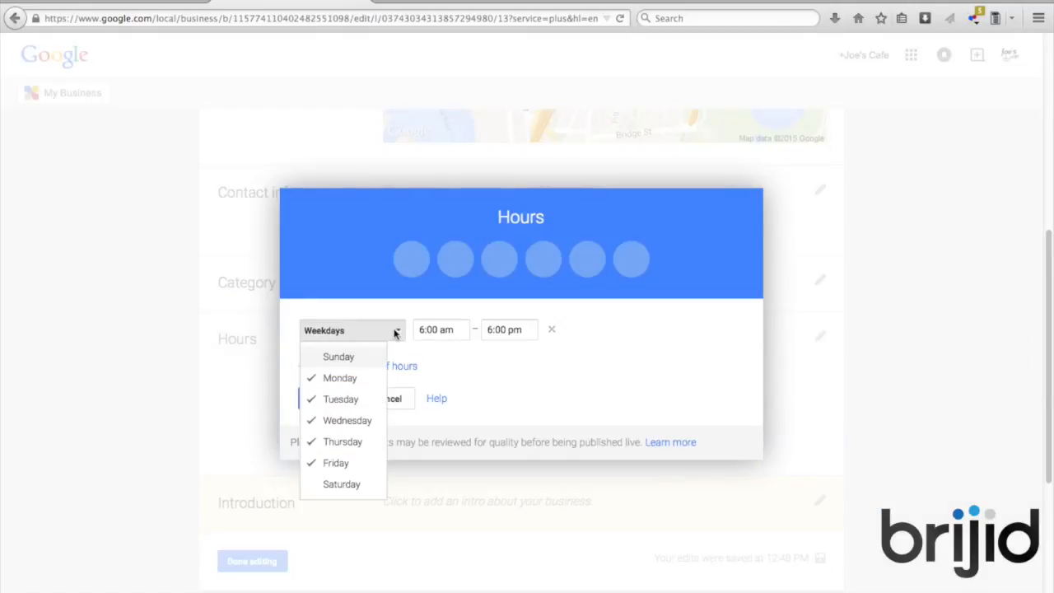
pyautogui.click(332, 356)
pyautogui.click(332, 485)
pyautogui.click(492, 398)
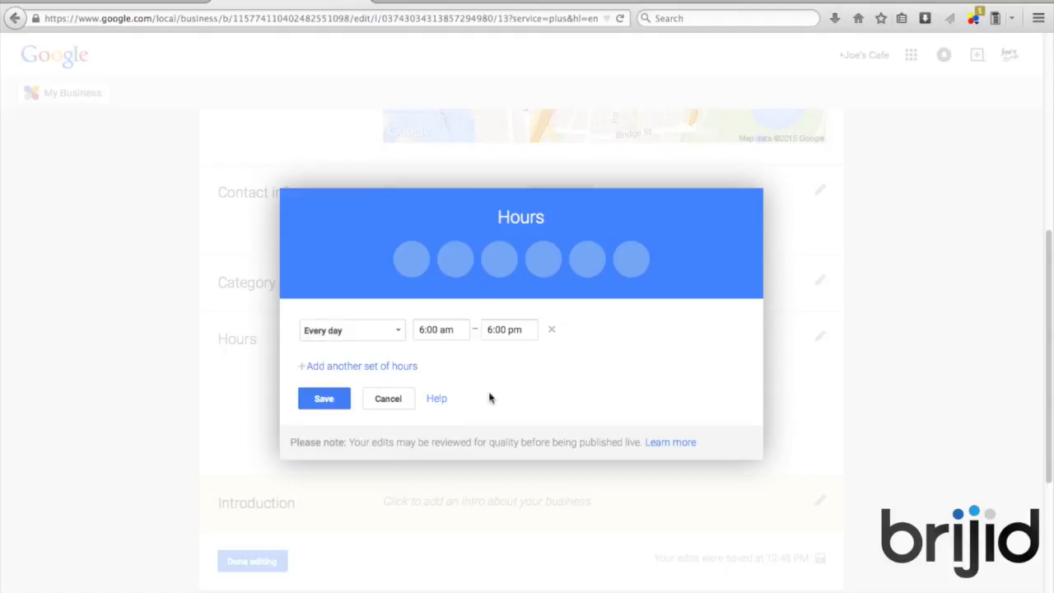
pyautogui.click(324, 399)
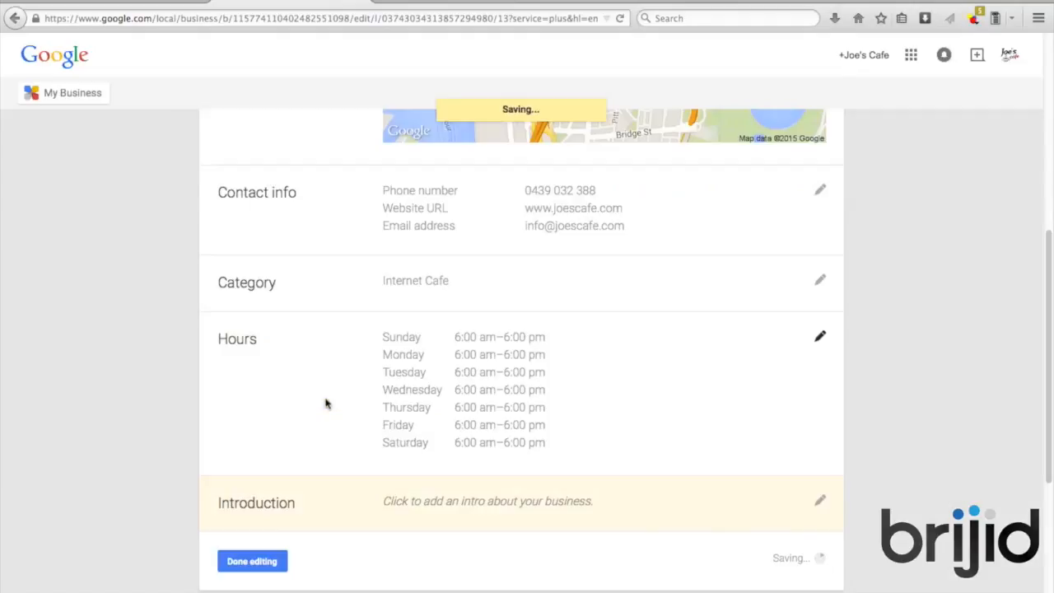
# Save the introduction 'Joe's cafe is a family run business located in the heart of the city' and finish editing
pyautogui.scroll(-3, 667, 380)
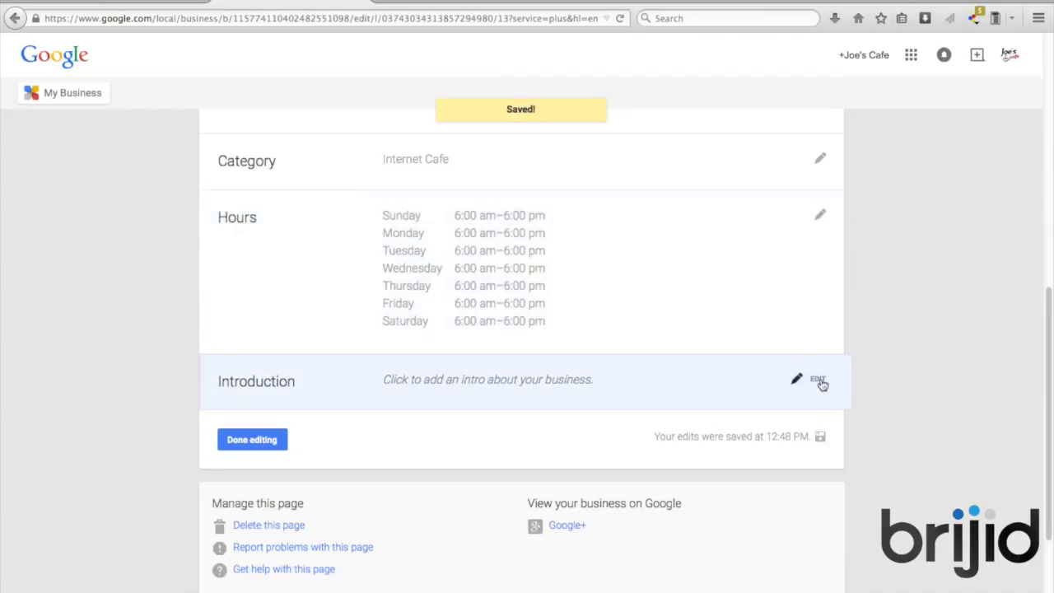
pyautogui.click(820, 382)
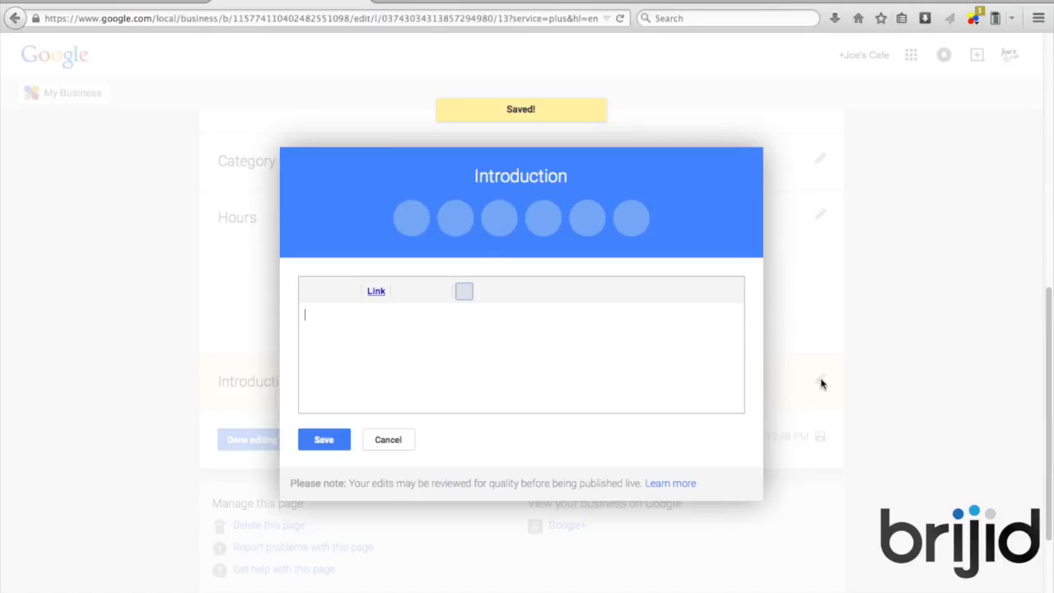
pyautogui.write("Joe's cafe is a family run b")
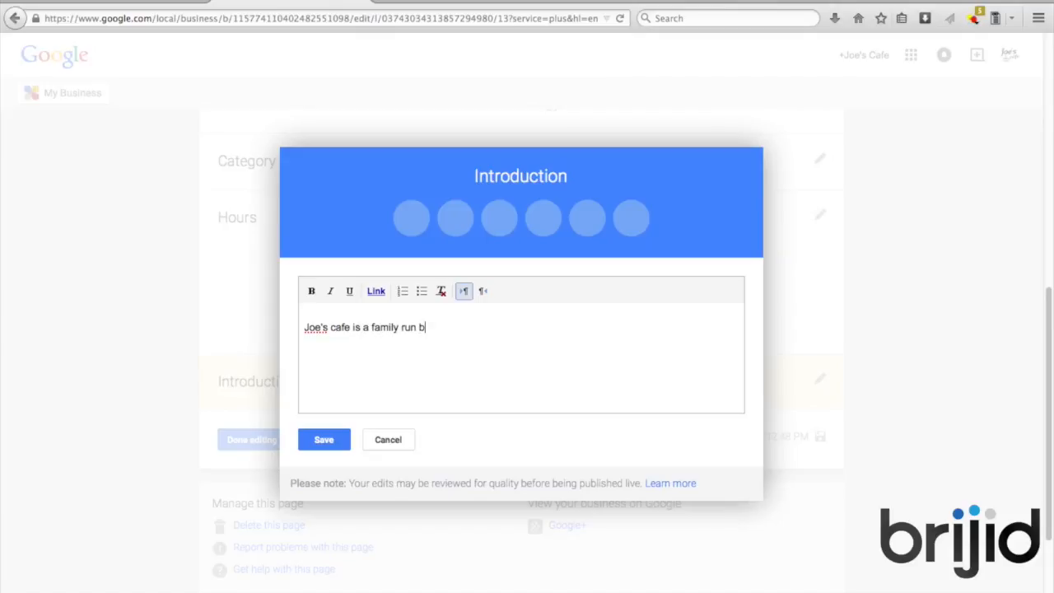
pyautogui.write('usiness located in the heart of the city')
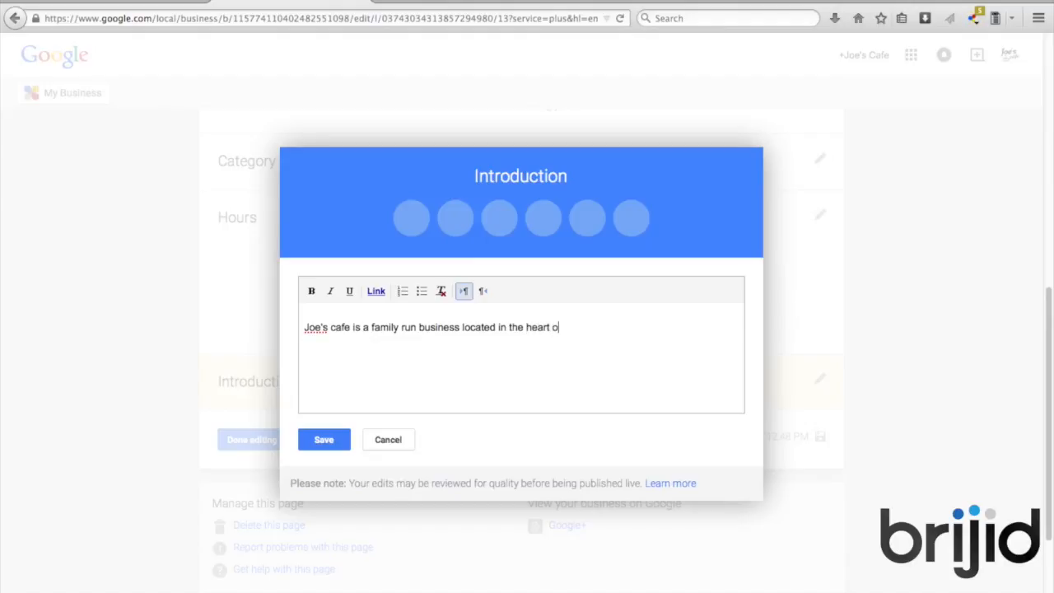
pyautogui.click(334, 441)
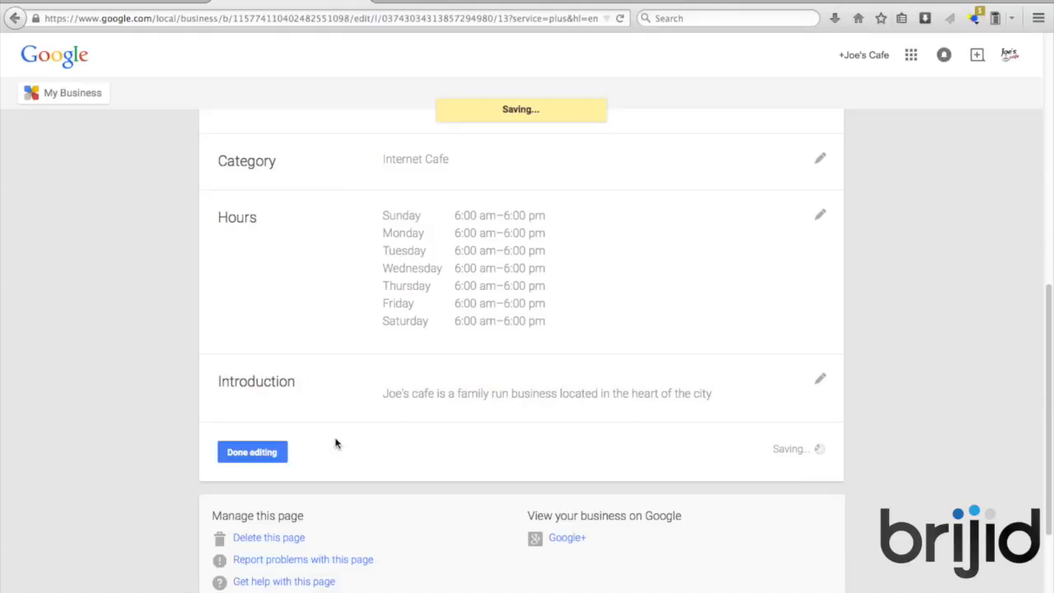
pyautogui.click(252, 452)
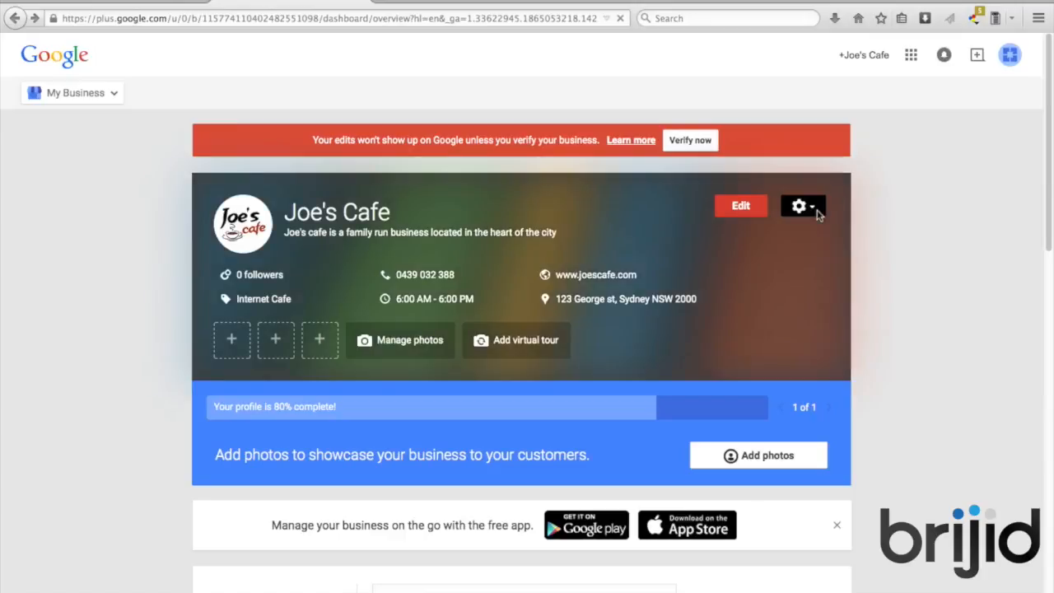
pyautogui.click(816, 212)
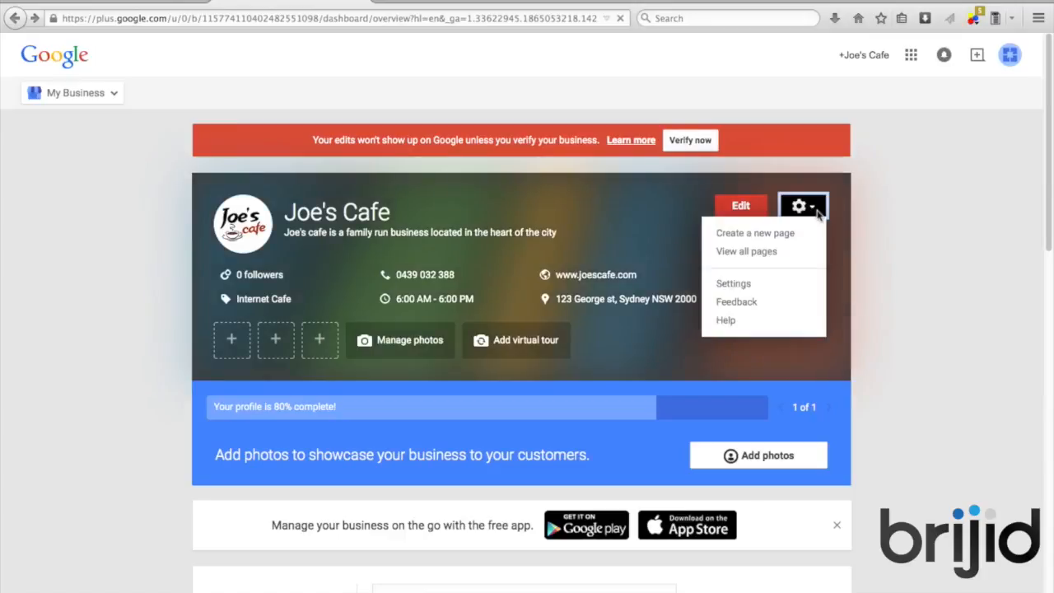
pyautogui.click(872, 247)
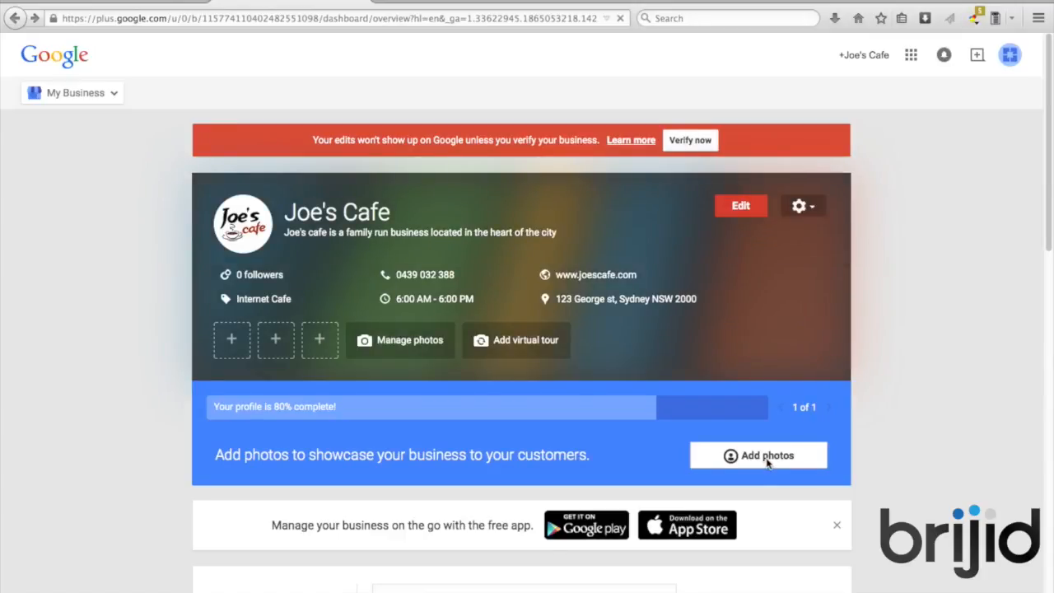
# Upload the raspberries-and-coffee photo, crop it to nearly the full image, and set it as cover
pyautogui.click(767, 463)
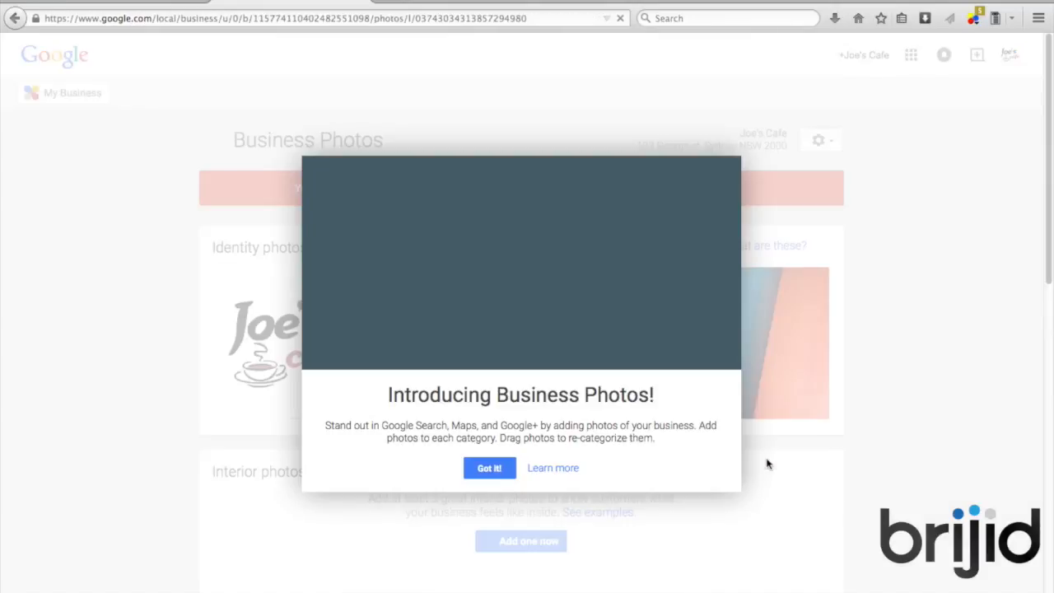
pyautogui.click(489, 467)
pyautogui.scroll(-1, 661, 349)
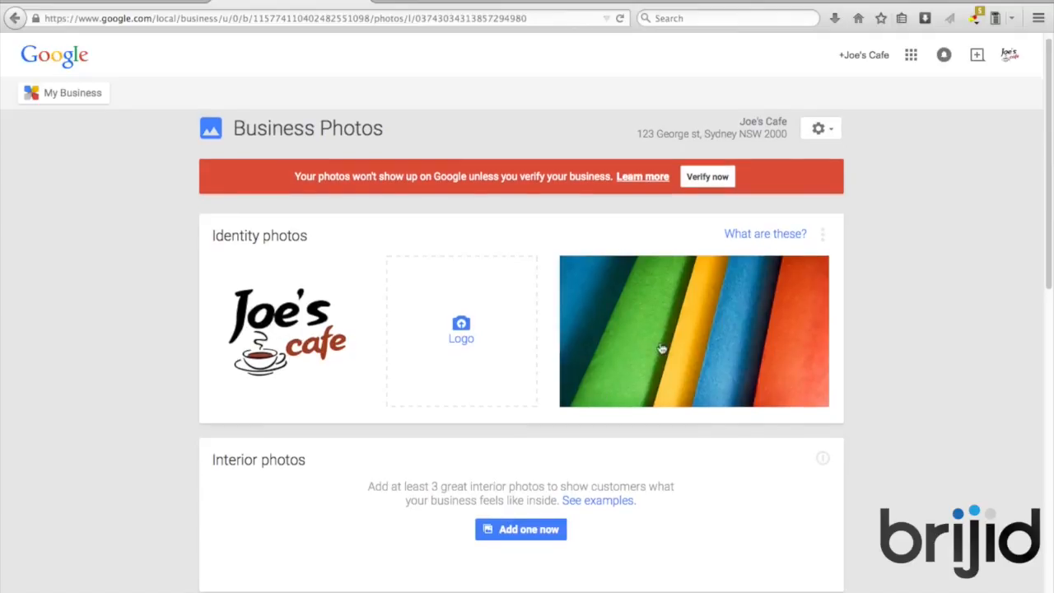
pyautogui.moveTo(700, 309)
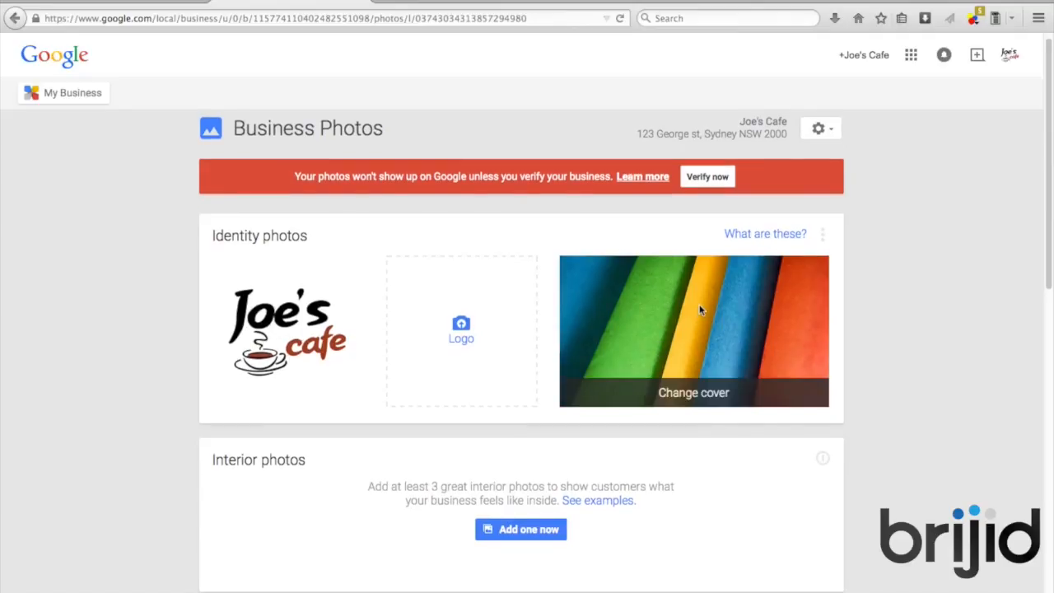
pyautogui.click(704, 396)
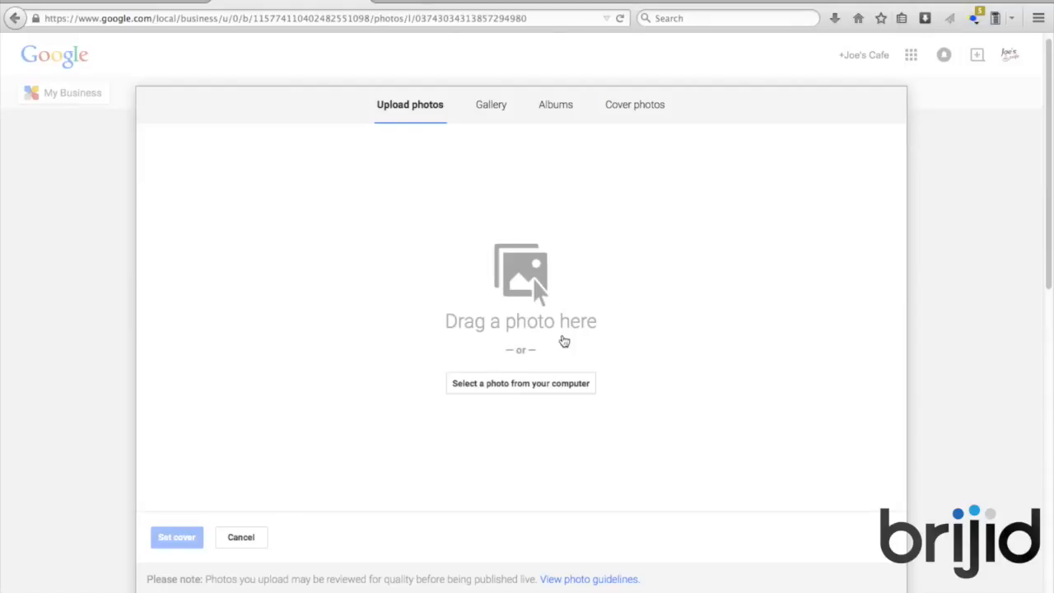
pyautogui.click(522, 383)
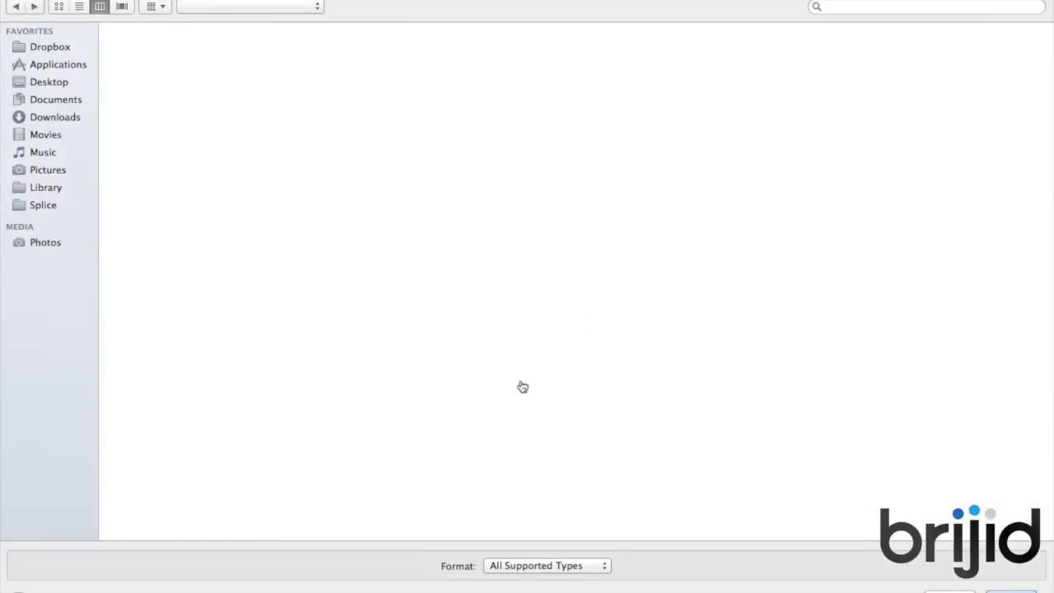
pyautogui.click(1018, 591)
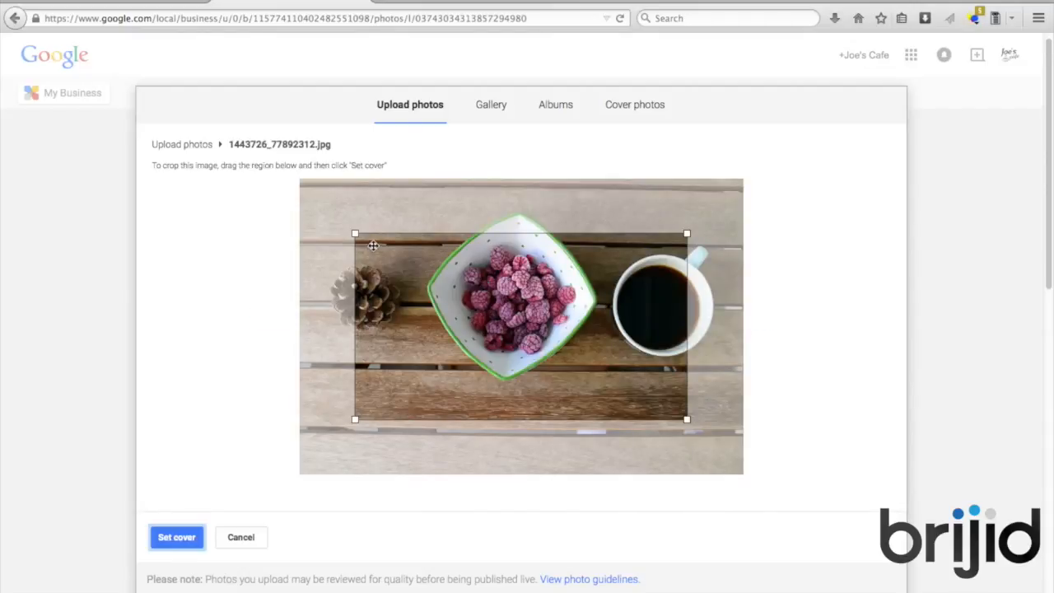
pyautogui.moveTo(354, 233); pyautogui.dragTo(296, 183)
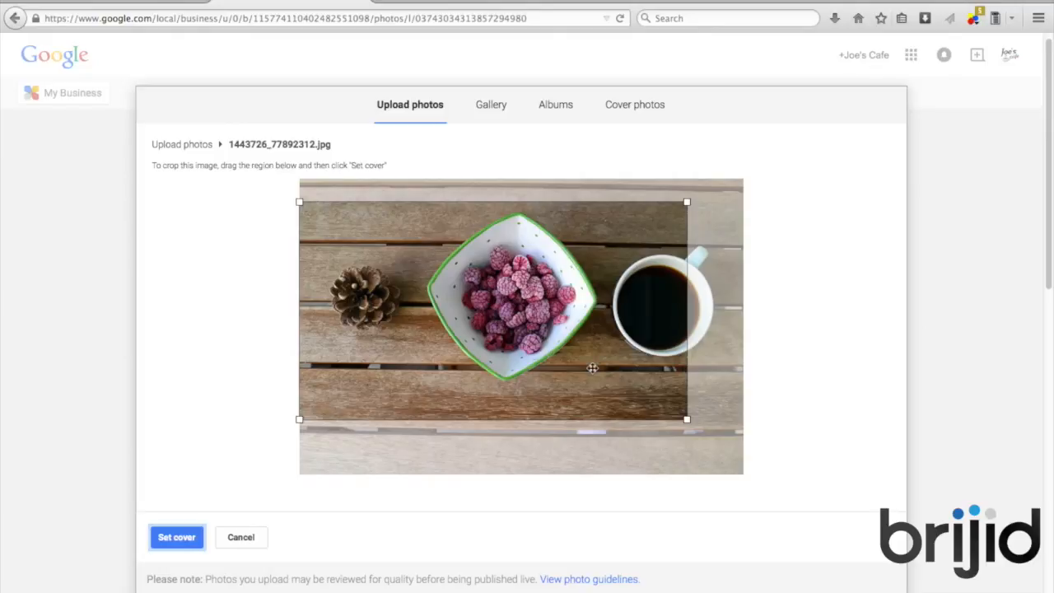
pyautogui.moveTo(688, 421); pyautogui.dragTo(778, 438)
pyautogui.moveTo(663, 372); pyautogui.dragTo(708, 352)
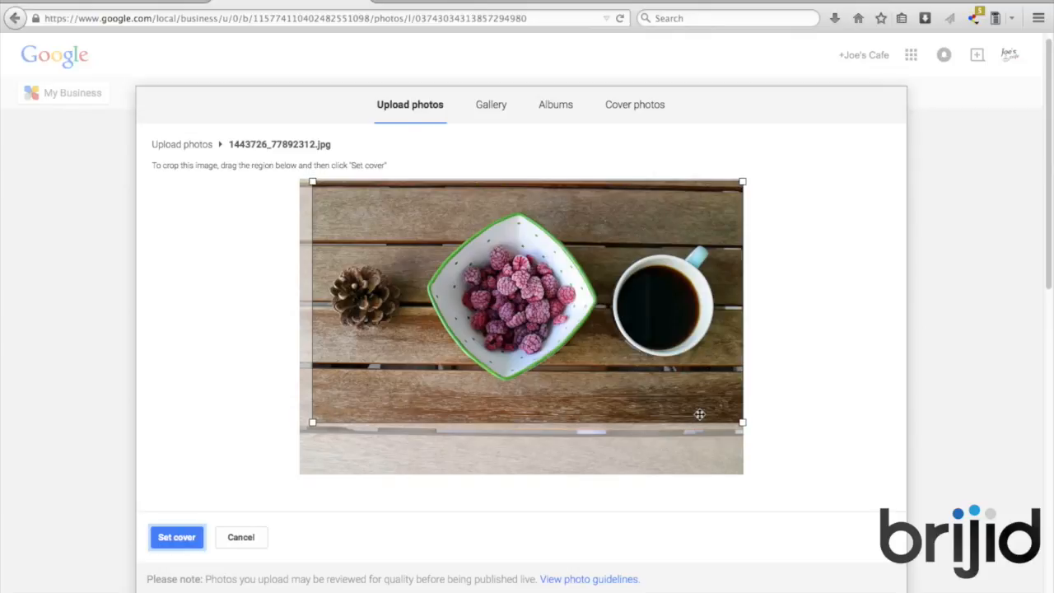
pyautogui.click(174, 543)
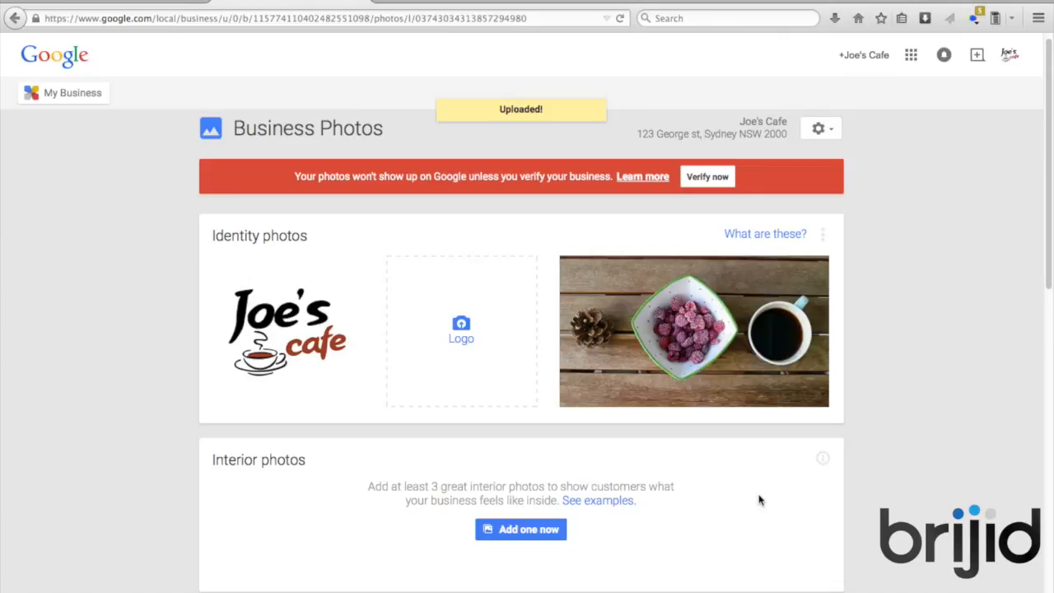
# Read the example tips for interior and exterior business photos
pyautogui.scroll(-2, 885, 476)
pyautogui.scroll(-3, 885, 475)
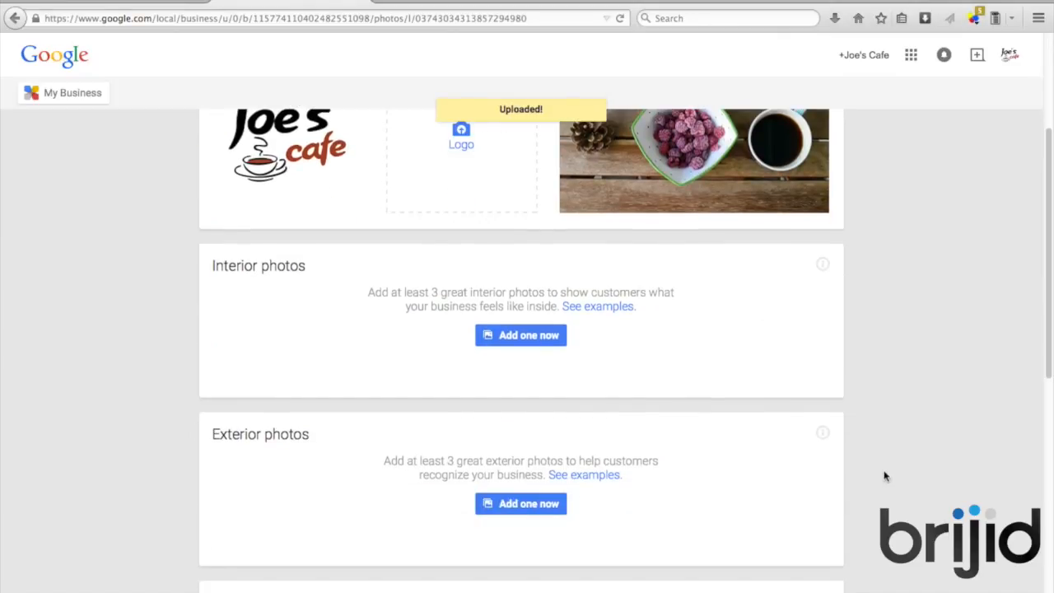
pyautogui.scroll(-3, 863, 464)
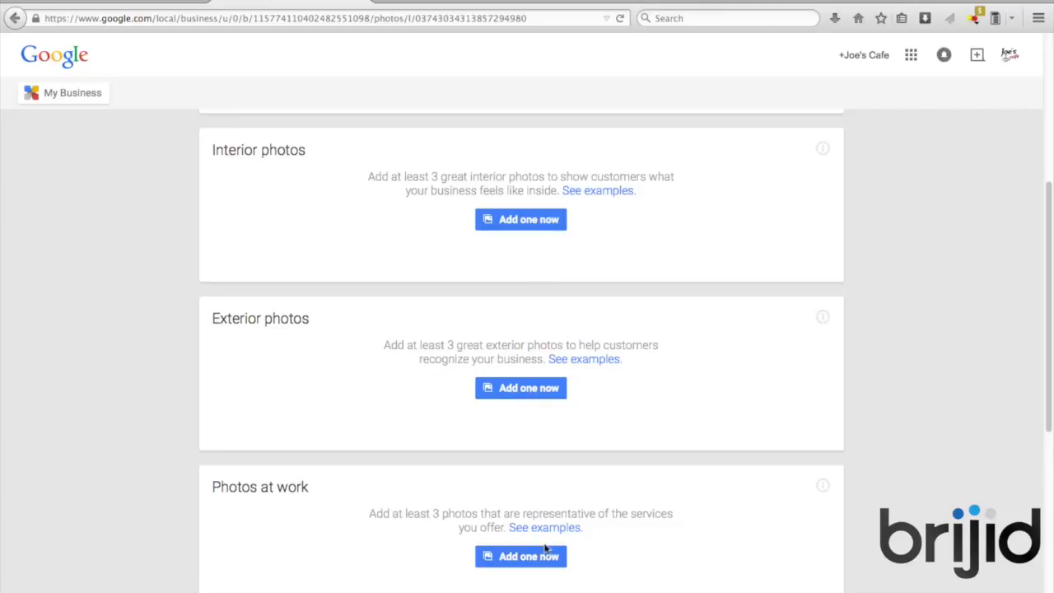
pyautogui.scroll(-5, 544, 548)
pyautogui.scroll(-4, 545, 550)
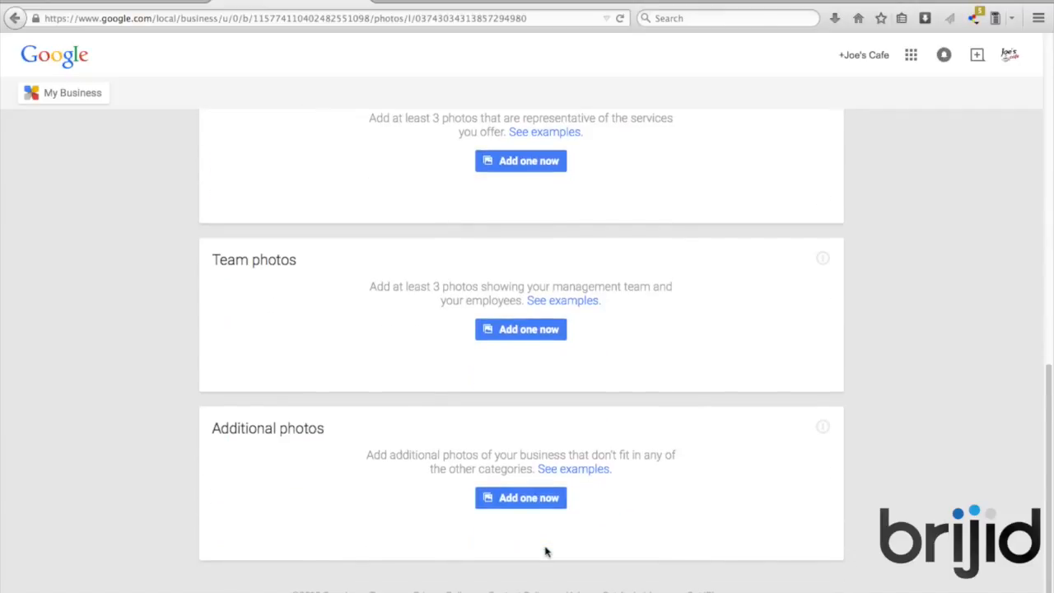
pyautogui.scroll(2, 795, 430)
pyautogui.scroll(15, 796, 430)
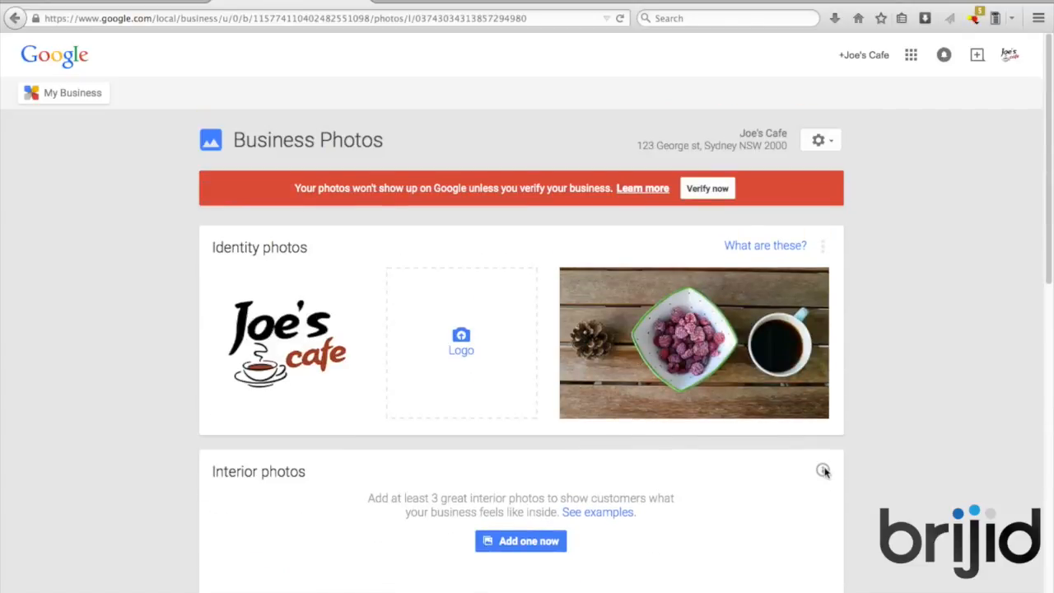
pyautogui.scroll(-3, 823, 471)
pyautogui.click(822, 304)
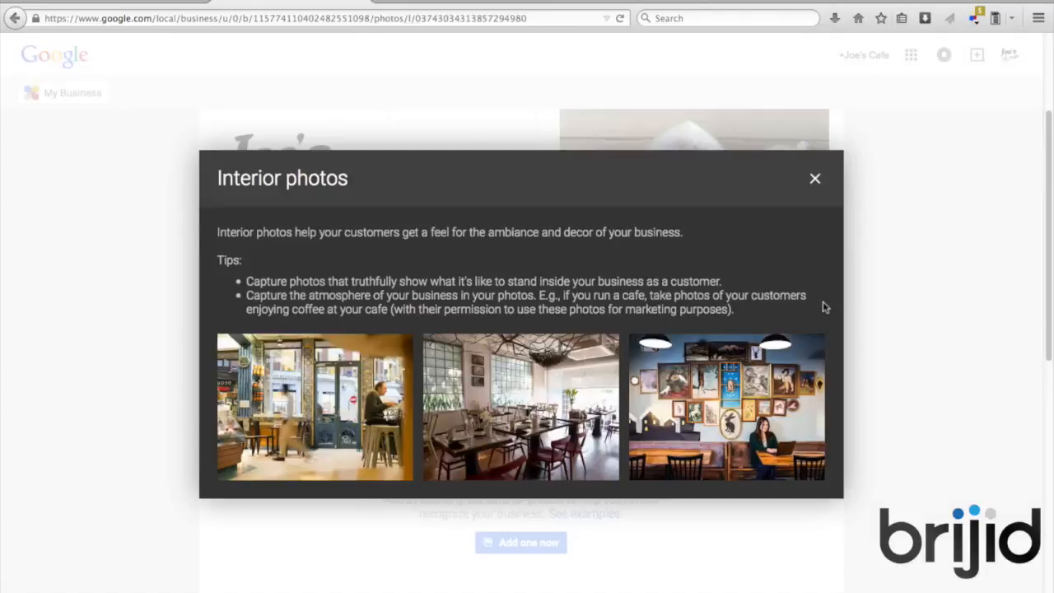
pyautogui.click(815, 179)
pyautogui.scroll(-3, 828, 337)
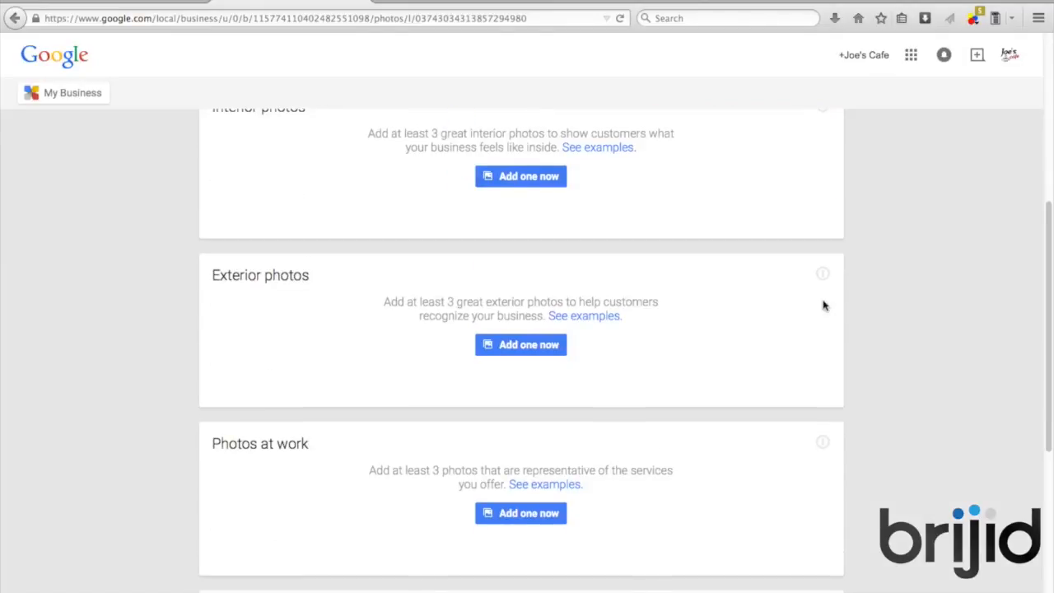
pyautogui.click(821, 275)
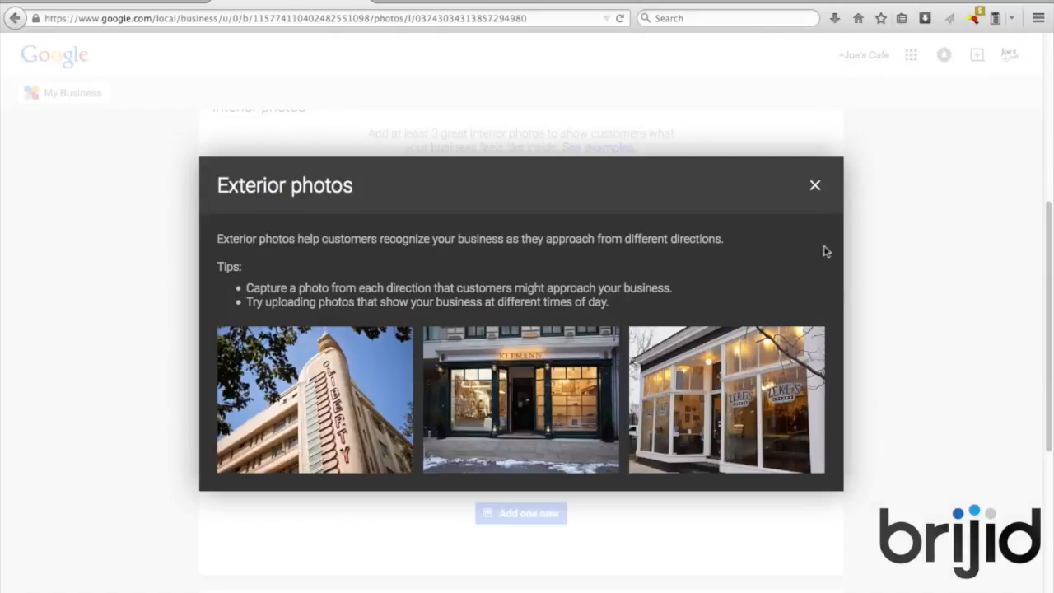
pyautogui.click(814, 186)
# Read the at-work and team photo tips, then return to the Joe's Cafe dashboard
pyautogui.scroll(-2, 832, 315)
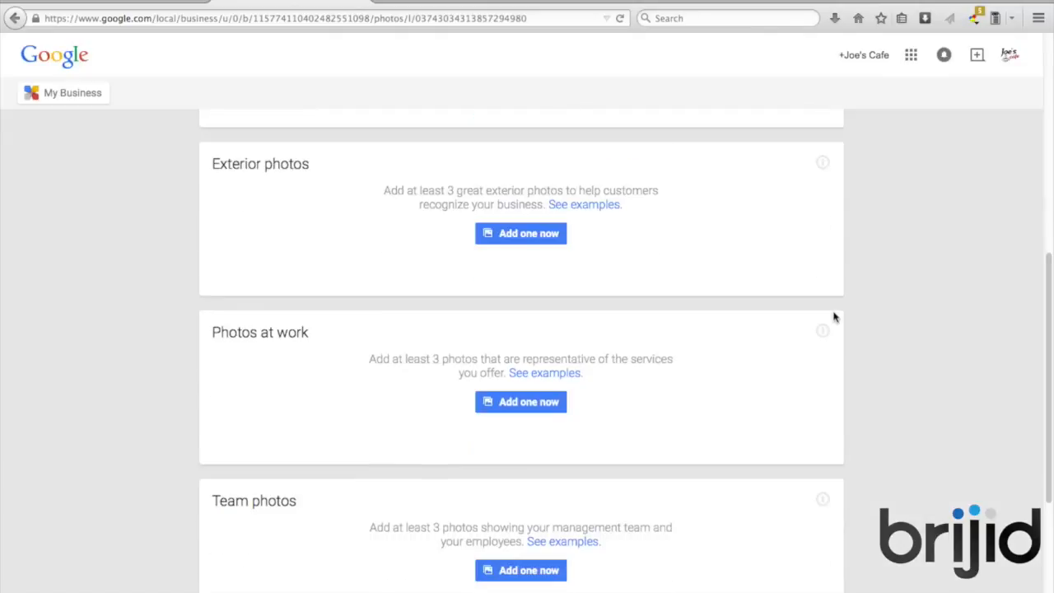
pyautogui.click(822, 330)
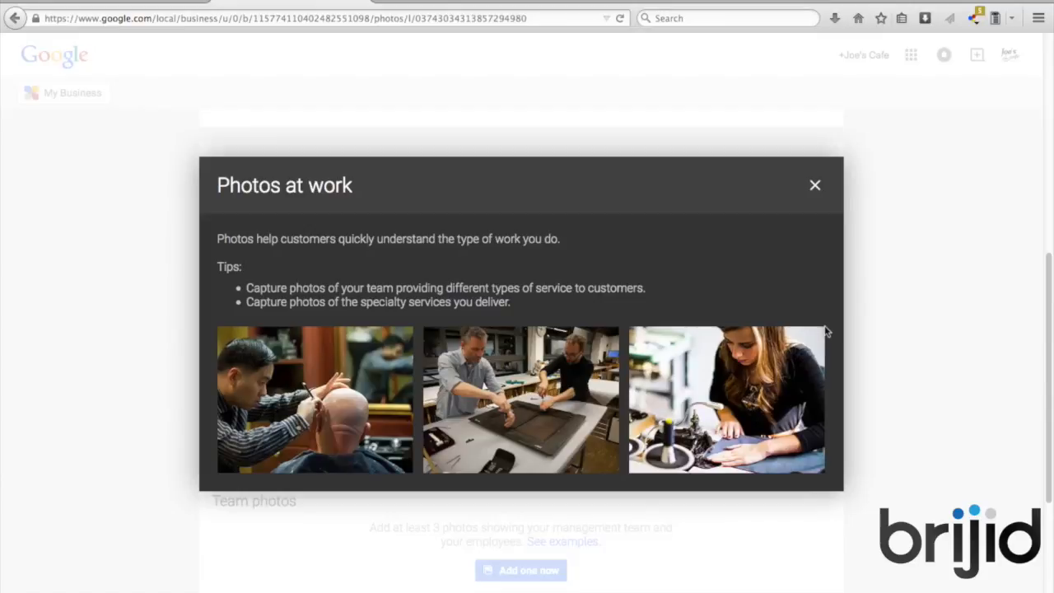
pyautogui.click(815, 188)
pyautogui.scroll(-3, 852, 296)
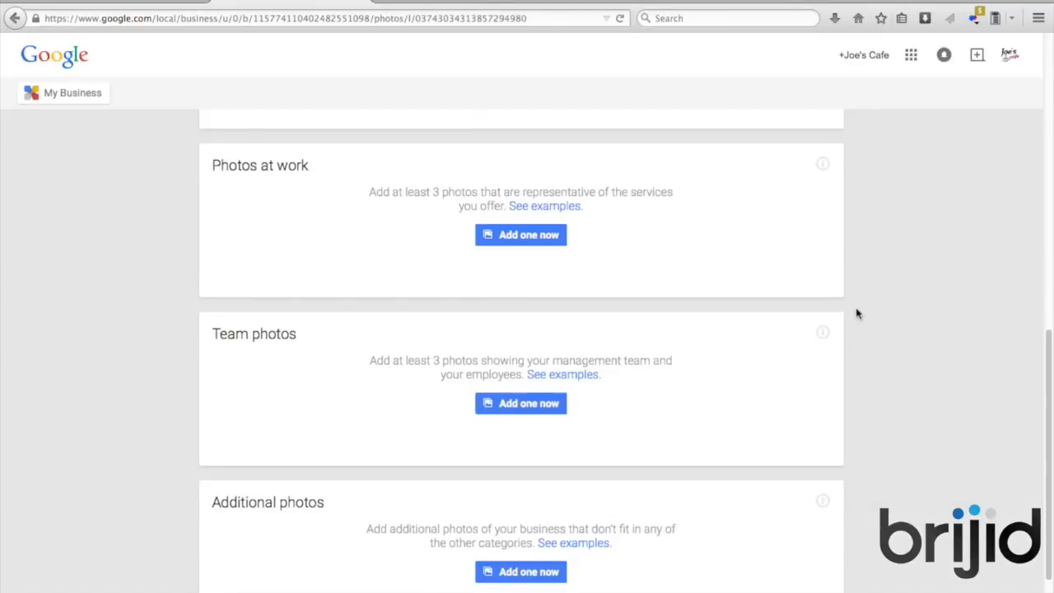
pyautogui.click(822, 334)
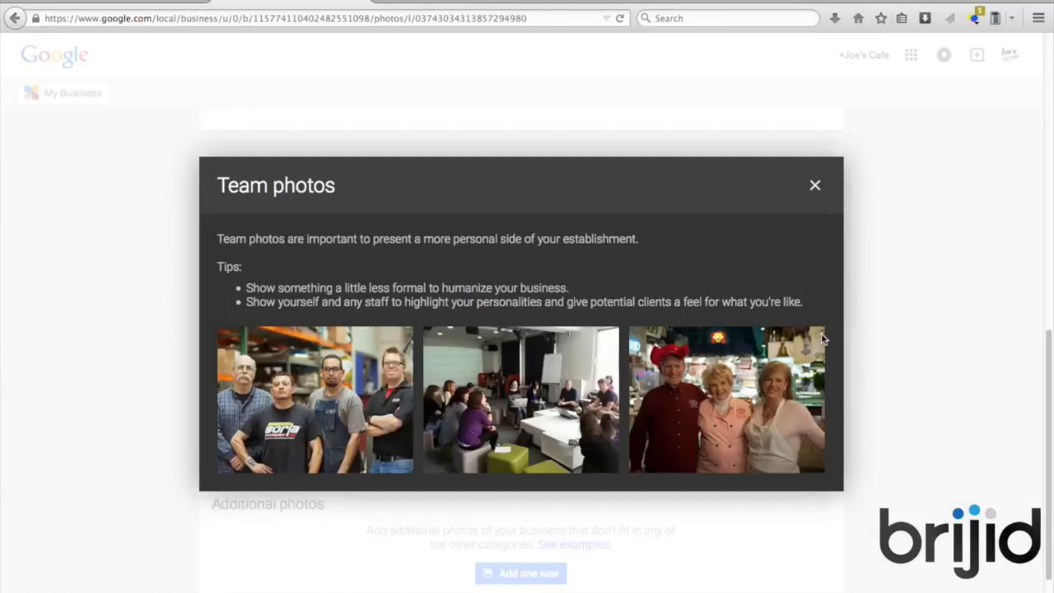
pyautogui.click(15, 18)
pyautogui.click(16, 21)
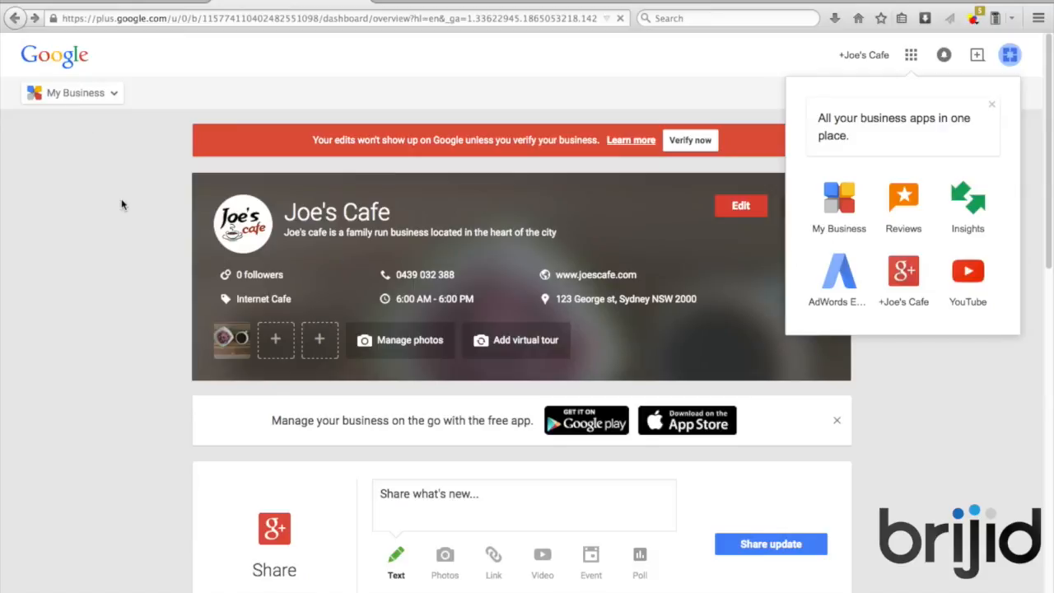
# Close the business apps list and scroll down the Joe's Cafe dashboard
pyautogui.click(125, 252)
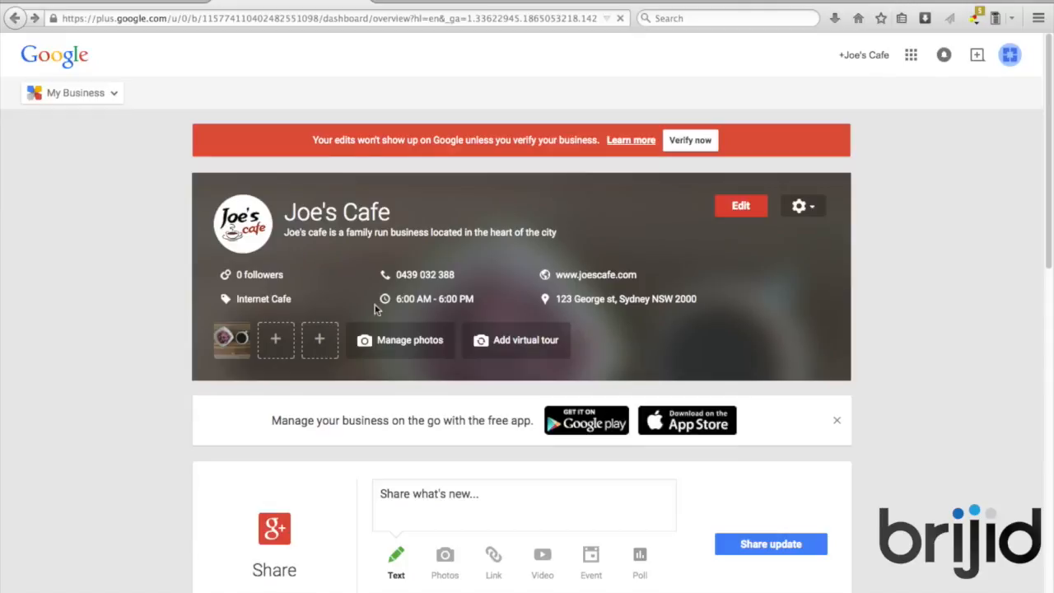
pyautogui.scroll(-1, 870, 361)
pyautogui.scroll(-2, 870, 360)
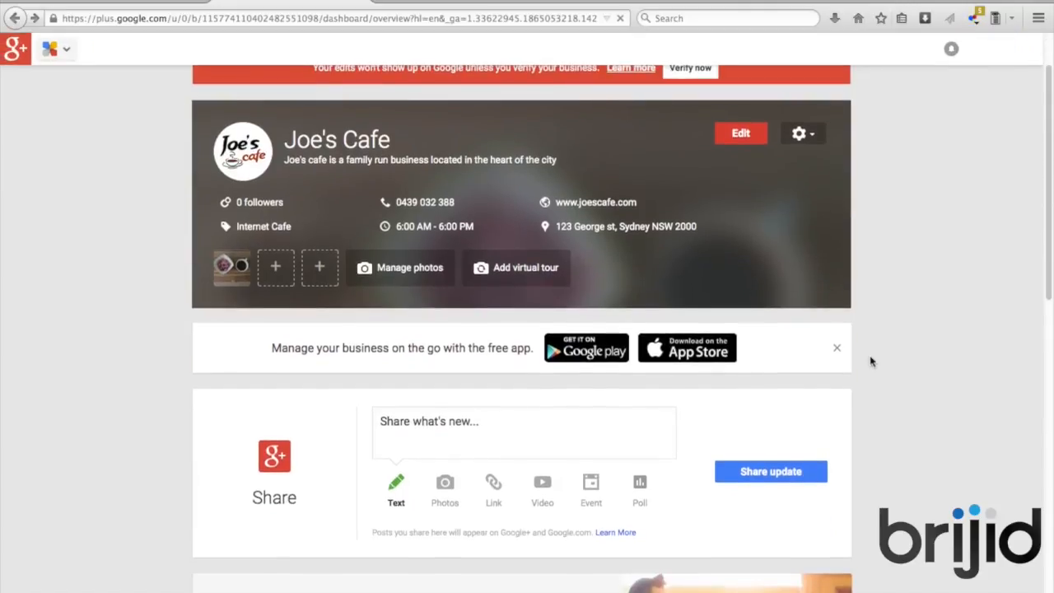
pyautogui.scroll(-5, 870, 361)
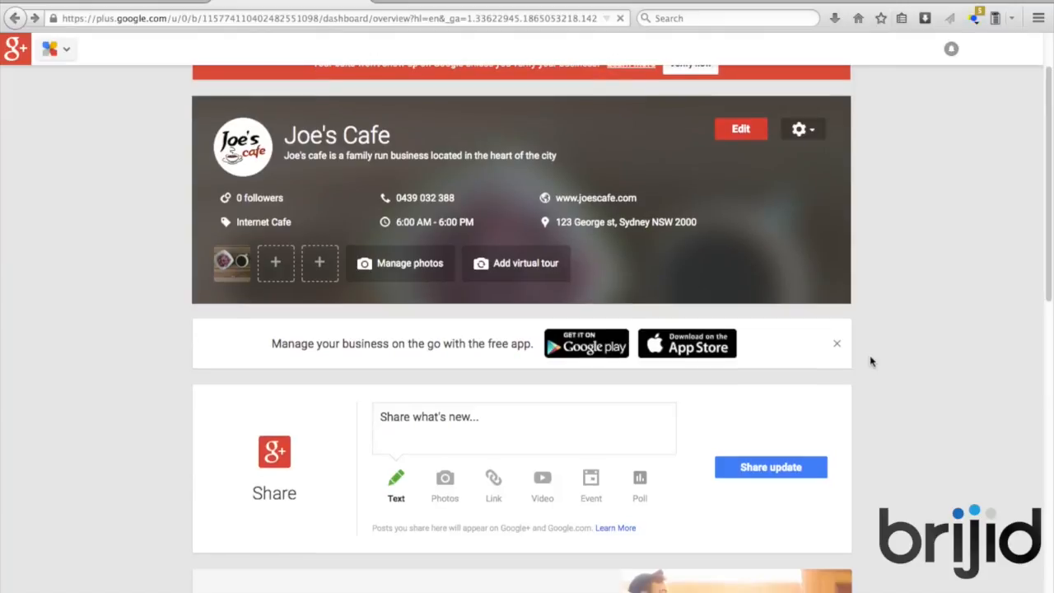
pyautogui.scroll(-3, 871, 360)
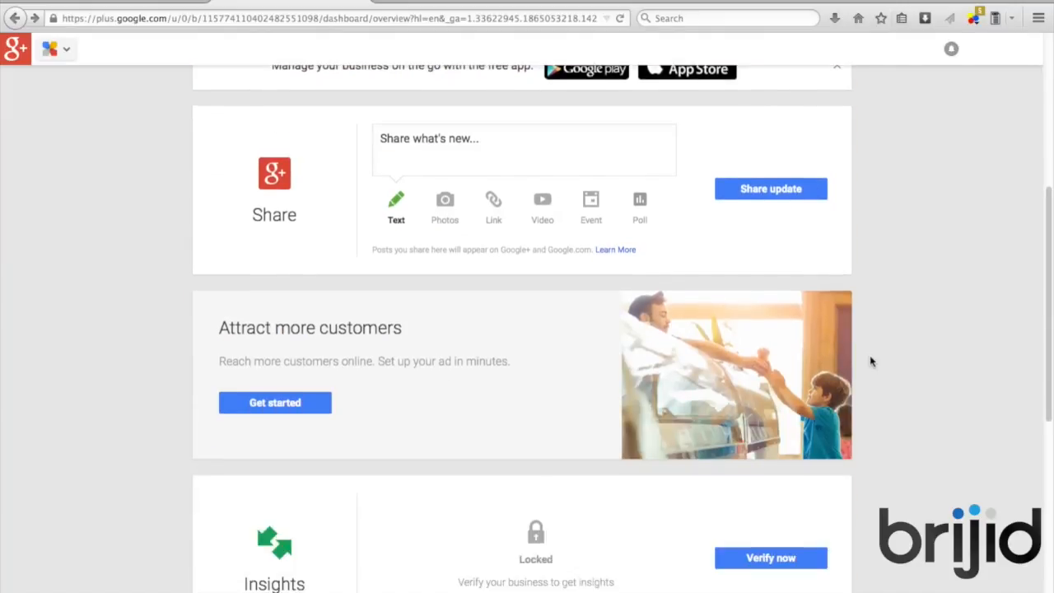
pyautogui.scroll(-5, 871, 360)
pyautogui.scroll(-4, 871, 360)
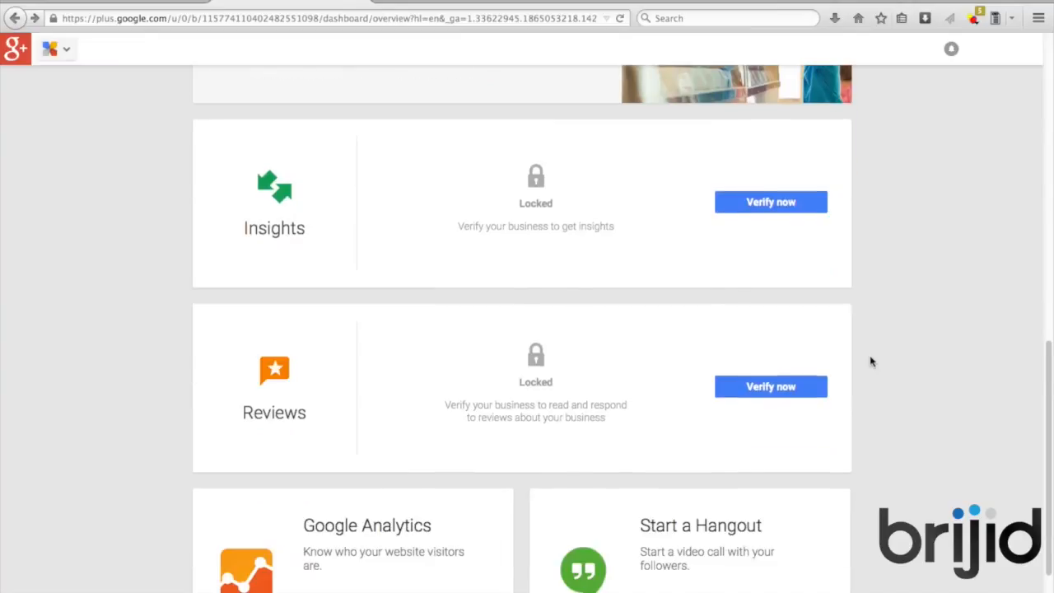
pyautogui.scroll(15, 871, 360)
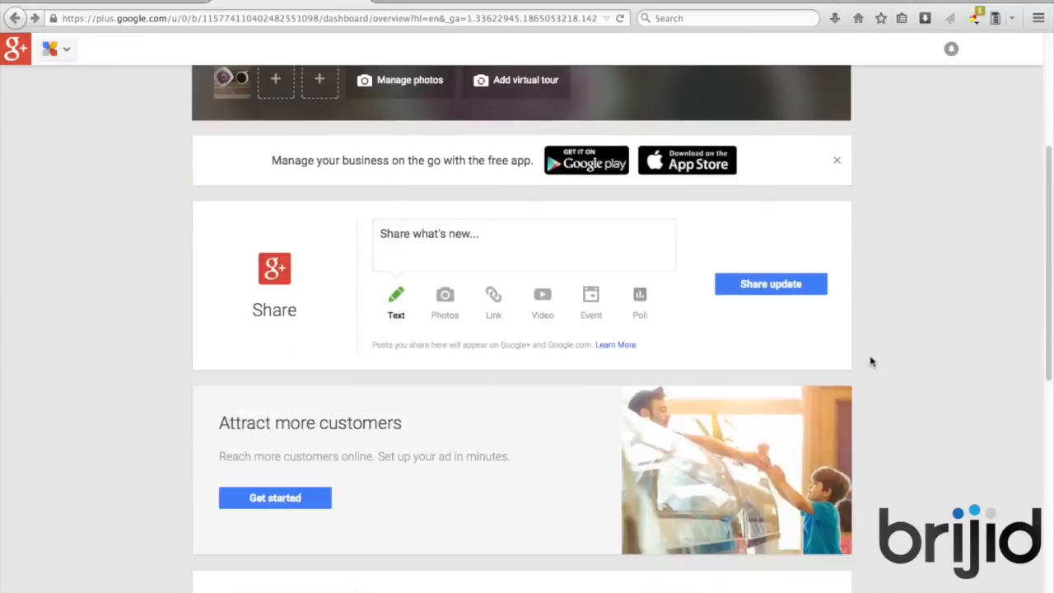
# Postpone verification with 'Continue and verify later', then bring up the business apps list
pyautogui.click(693, 145)
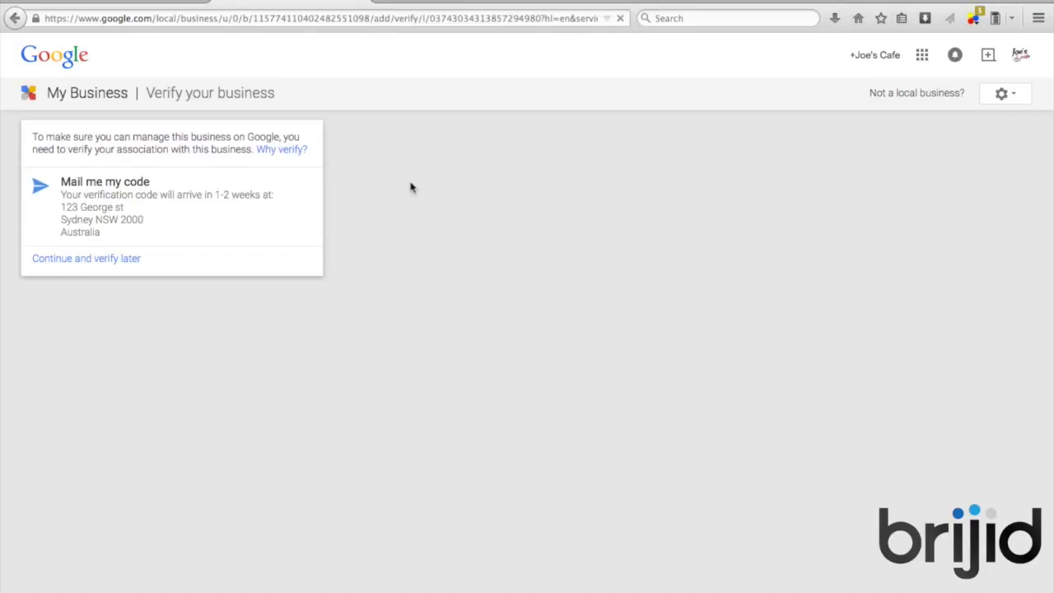
pyautogui.click(115, 265)
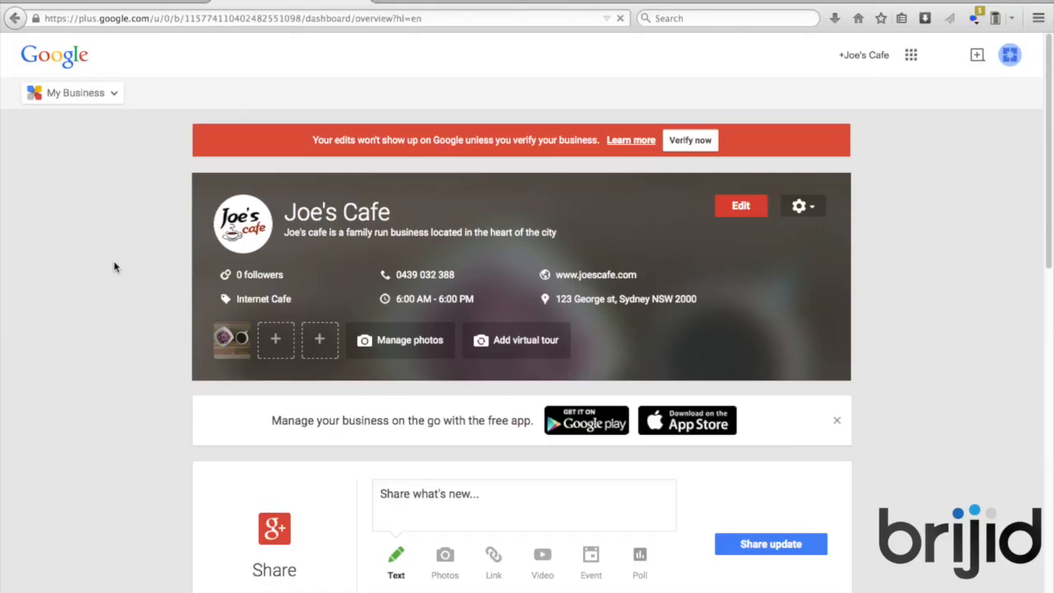
pyautogui.click(910, 54)
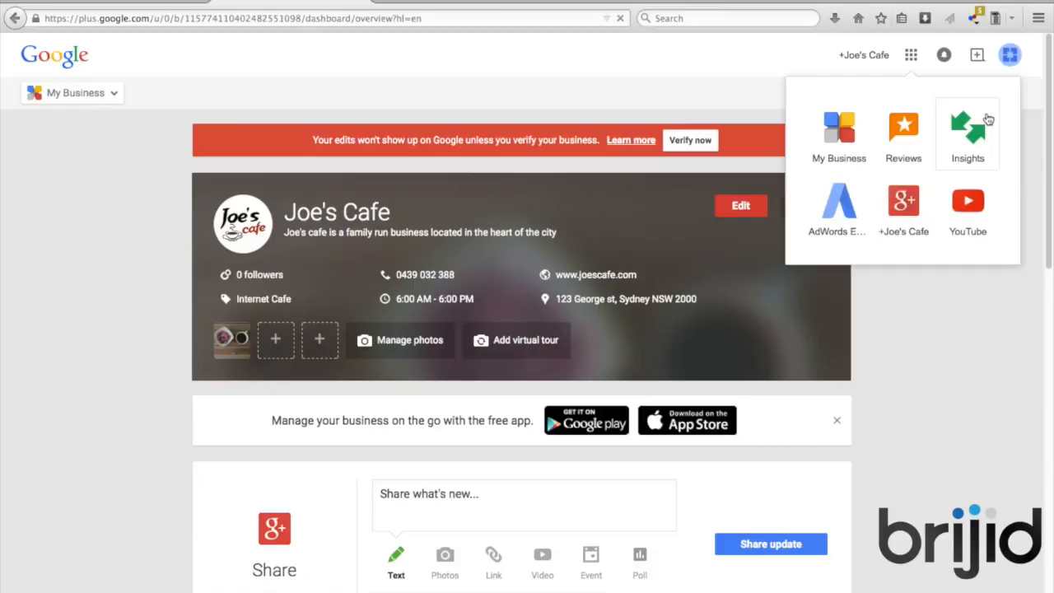
pyautogui.scroll(-1, 688, 392)
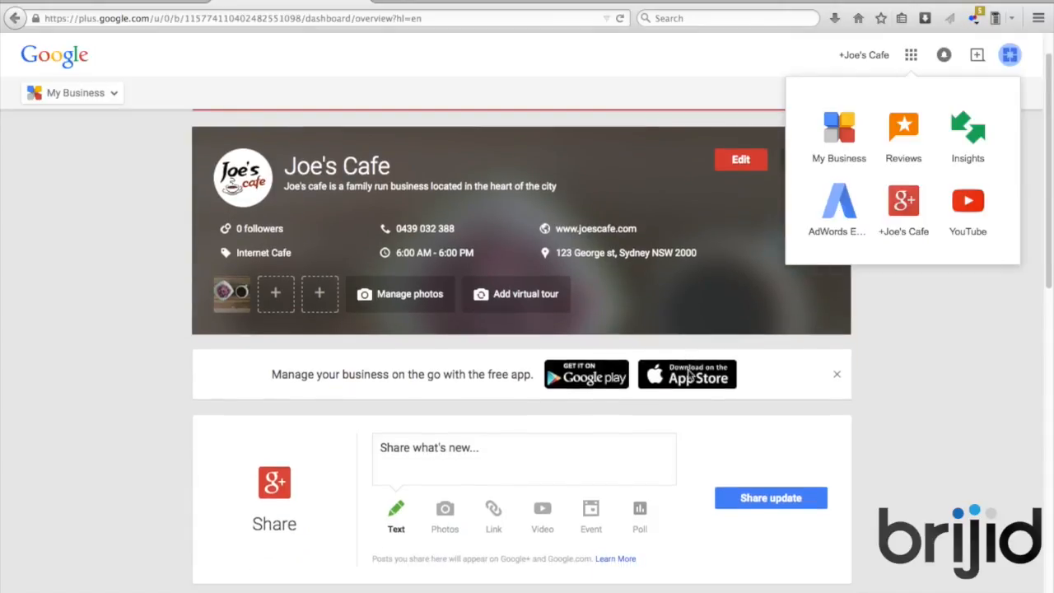
pyautogui.click(444, 512)
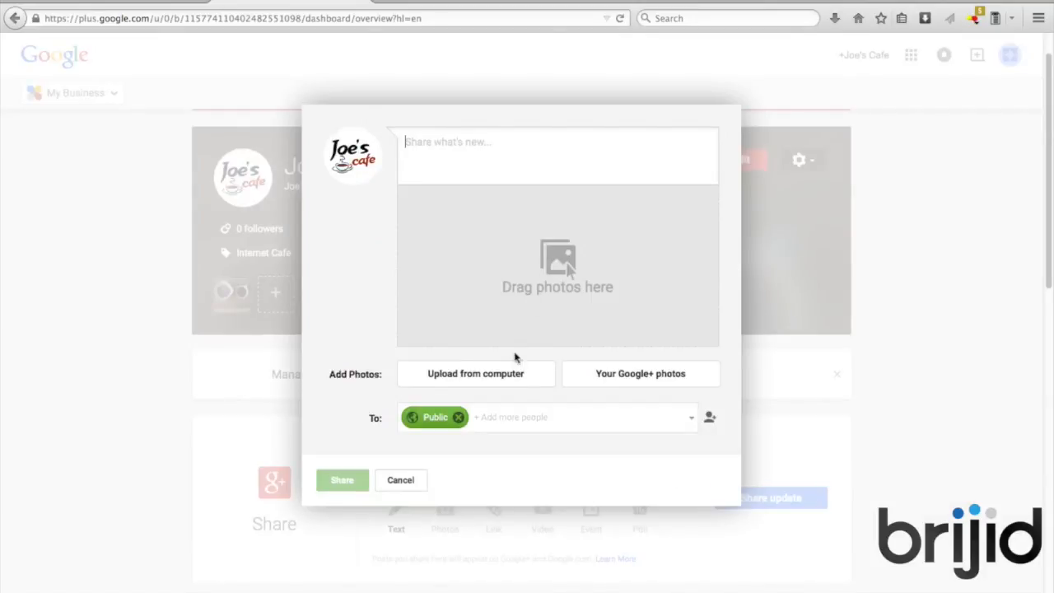
# Attach profile.png and write 'And thats Google+ #brijid', accepting the #brijid hashtag
pyautogui.click(475, 374)
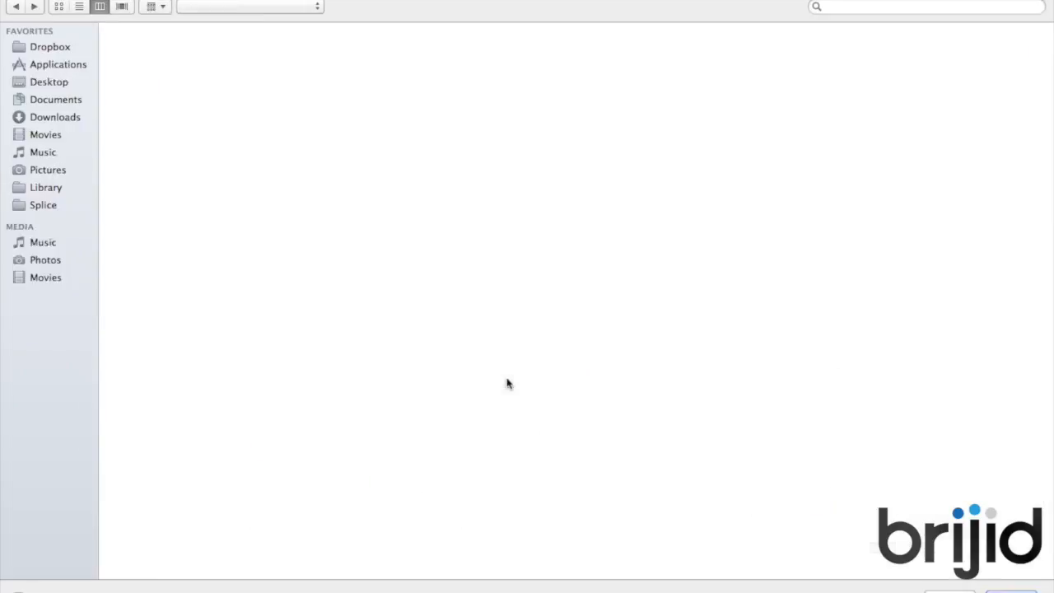
pyautogui.doubleClick(592, 82)
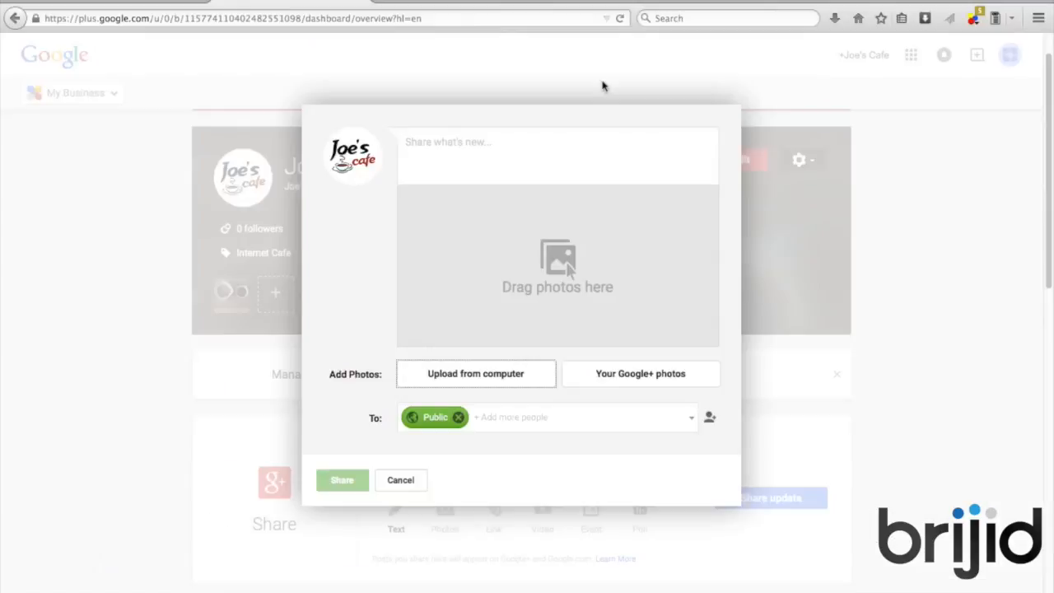
pyautogui.click(518, 150)
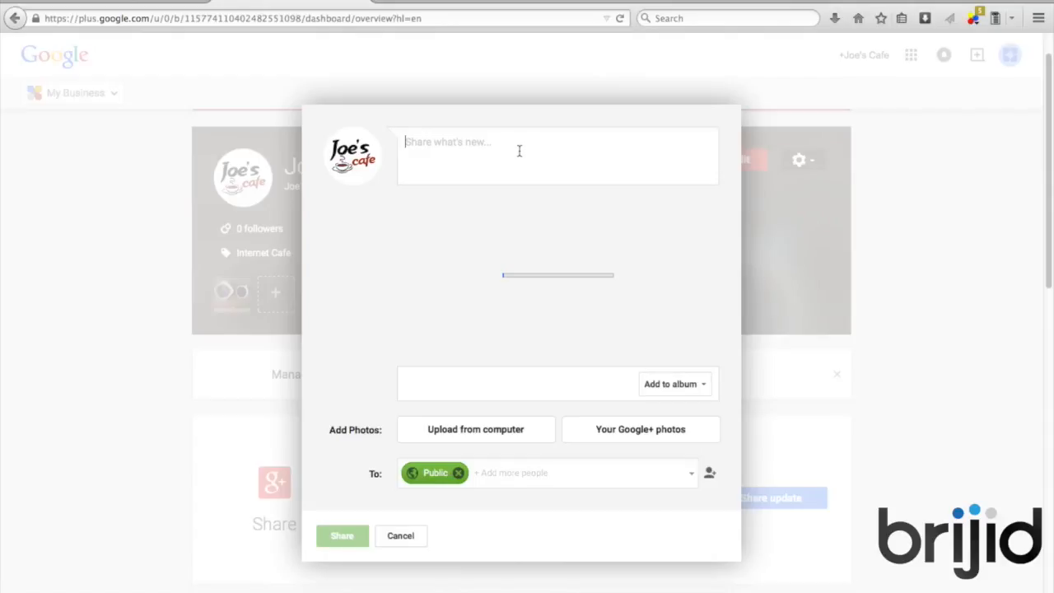
pyautogui.write('A')
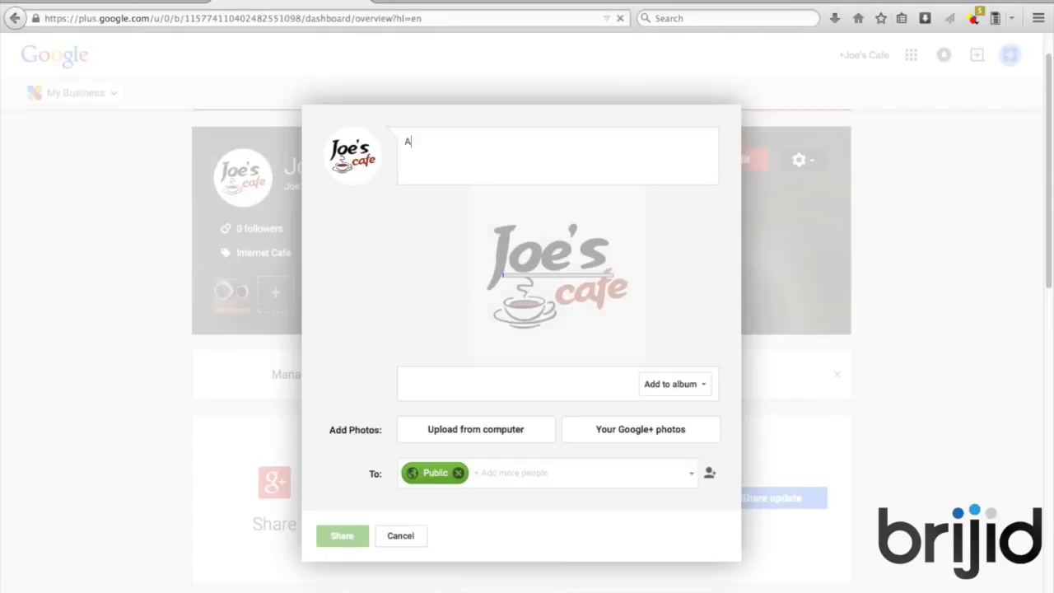
pyautogui.write('nd thats Google')
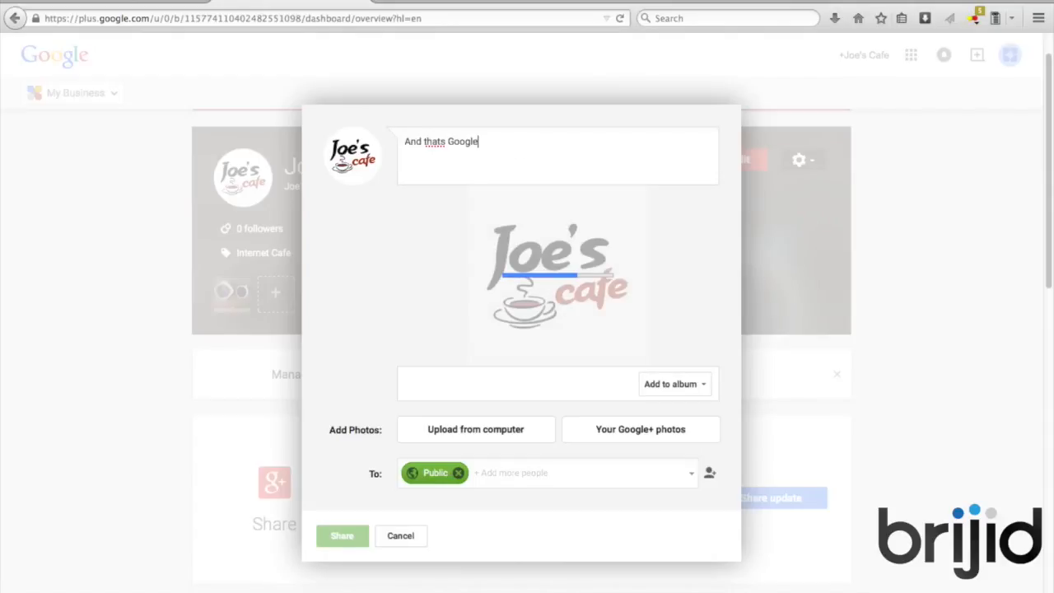
pyautogui.write('+ #')
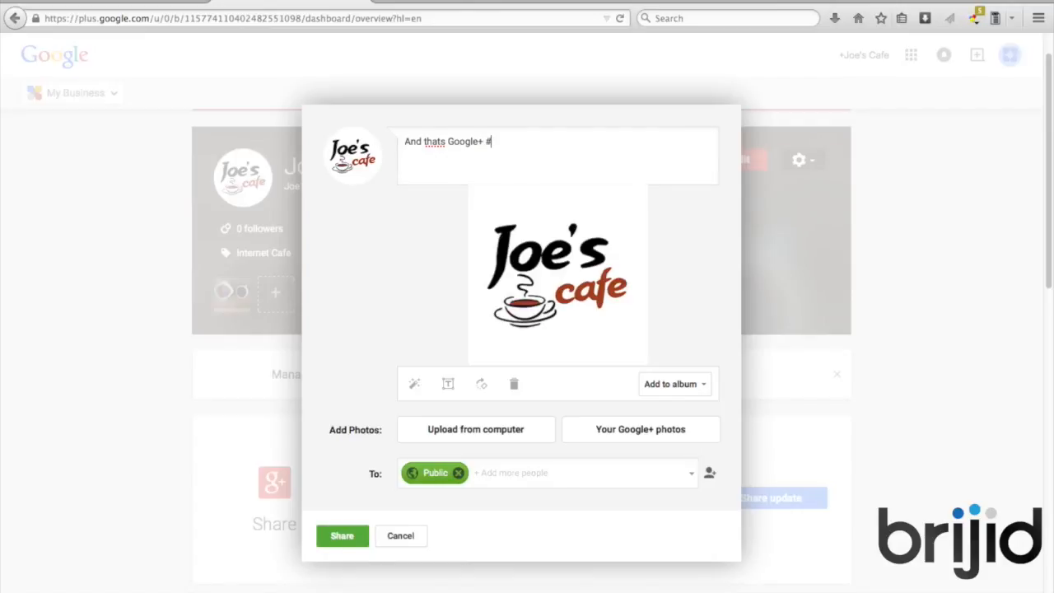
pyautogui.write('brijid')
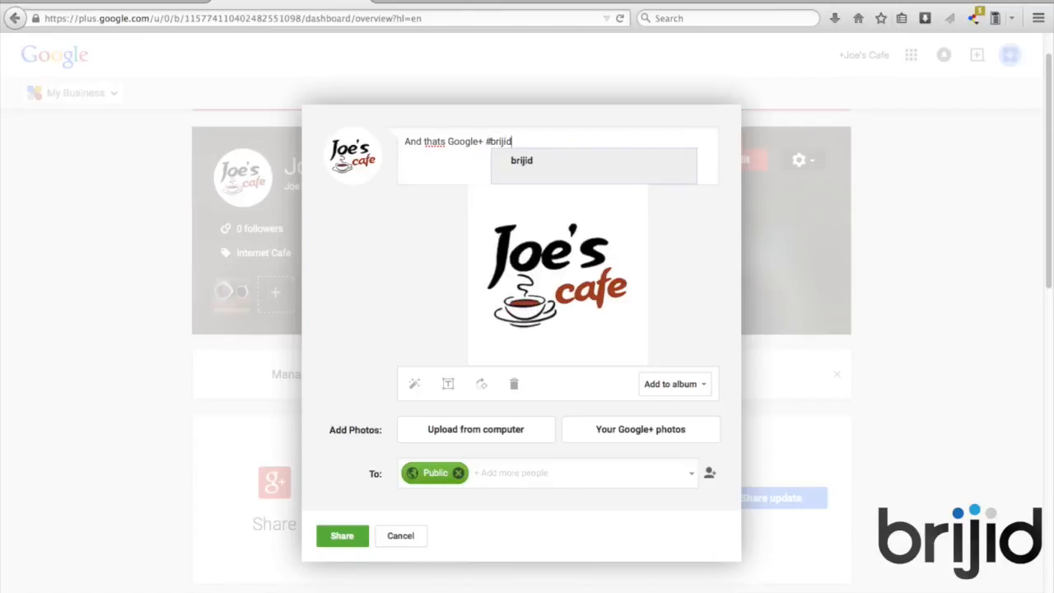
pyautogui.press('Return')
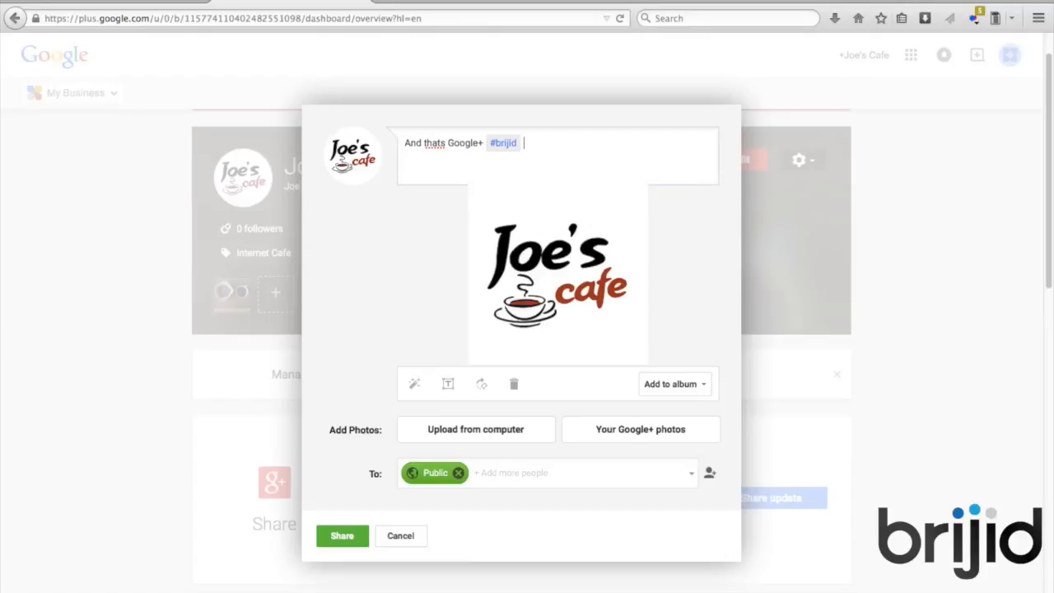
# Correct 'thats' to 'that's' and share the post publicly
pyautogui.click(442, 143)
pyautogui.write("'")
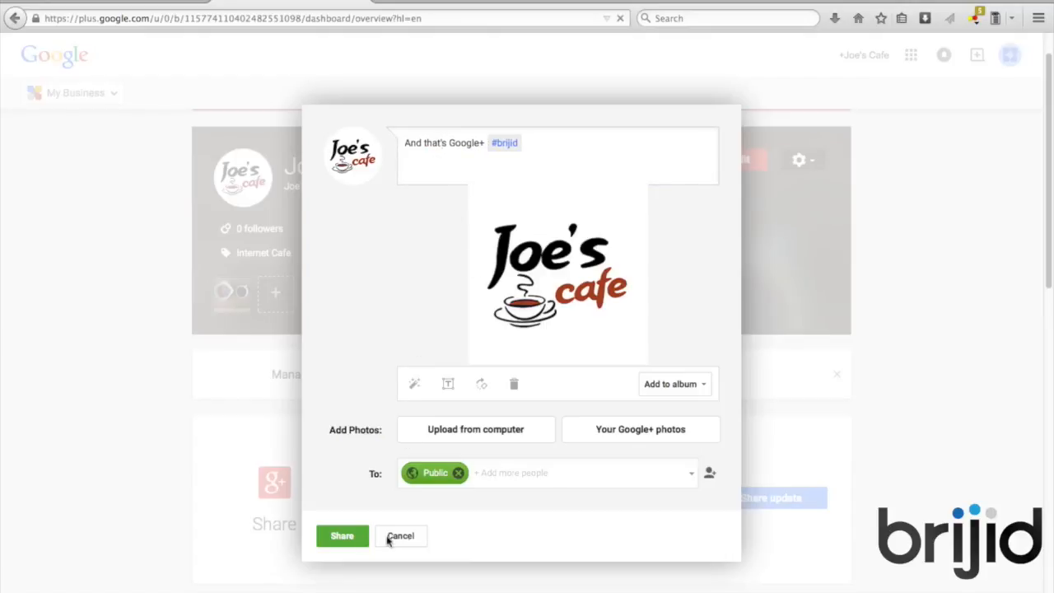
pyautogui.click(342, 536)
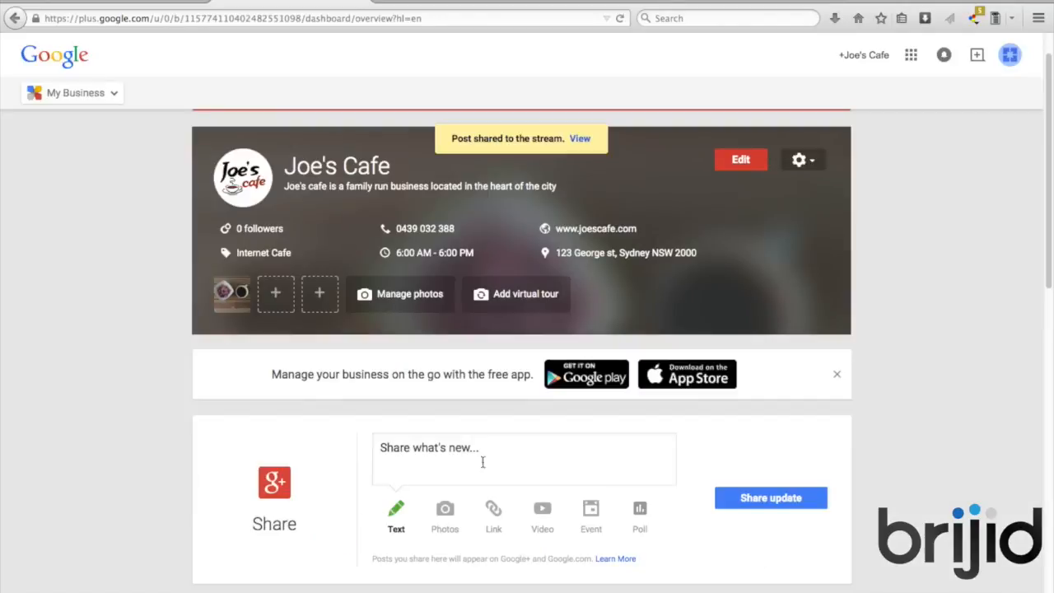
# Open the #brijid post using View in the 'Post shared to the stream' notice
pyautogui.scroll(-3, 593, 447)
pyautogui.scroll(4, 594, 449)
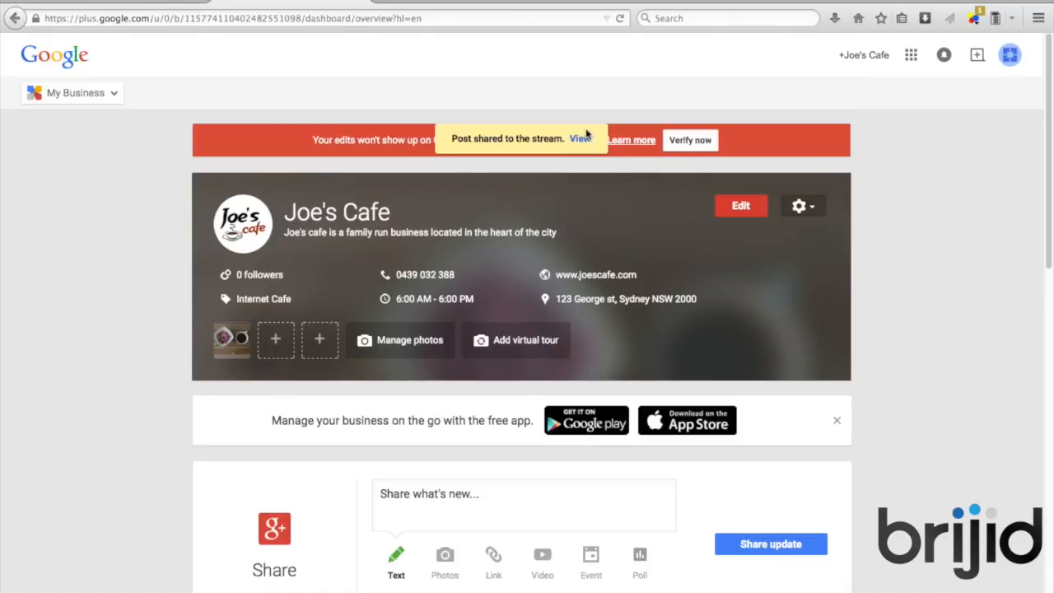
pyautogui.click(580, 139)
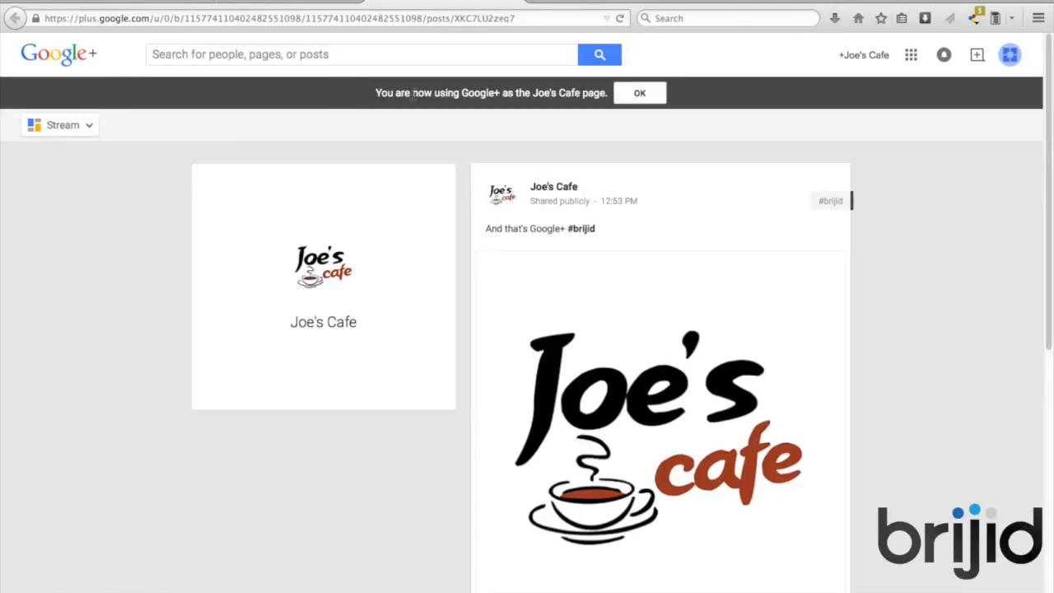
# Dismiss the notice, switch to the Joe's Cafe Google+ Page, and show its About tab
pyautogui.click(639, 95)
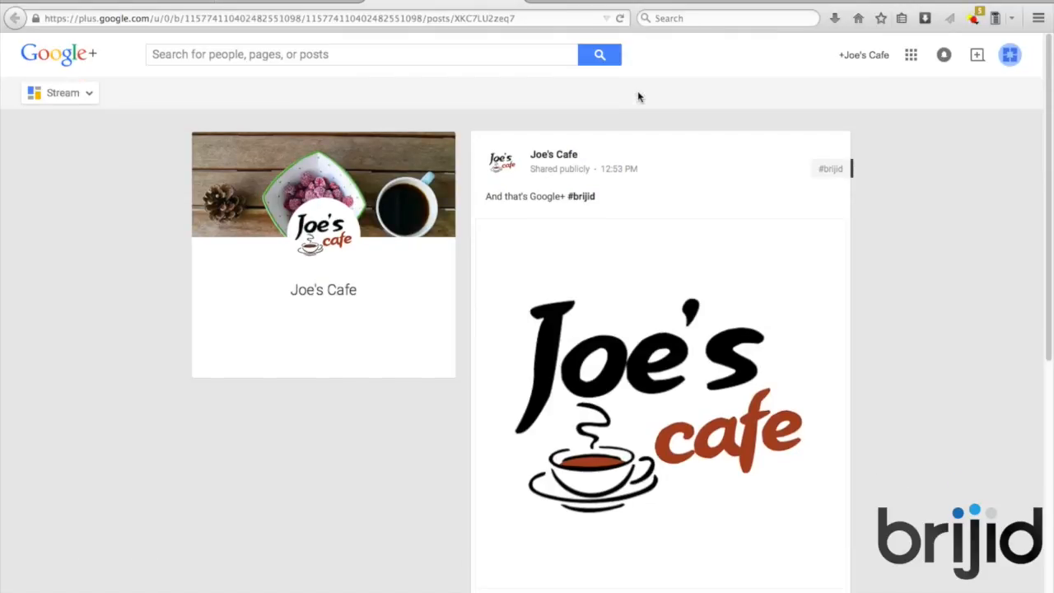
pyautogui.click(82, 93)
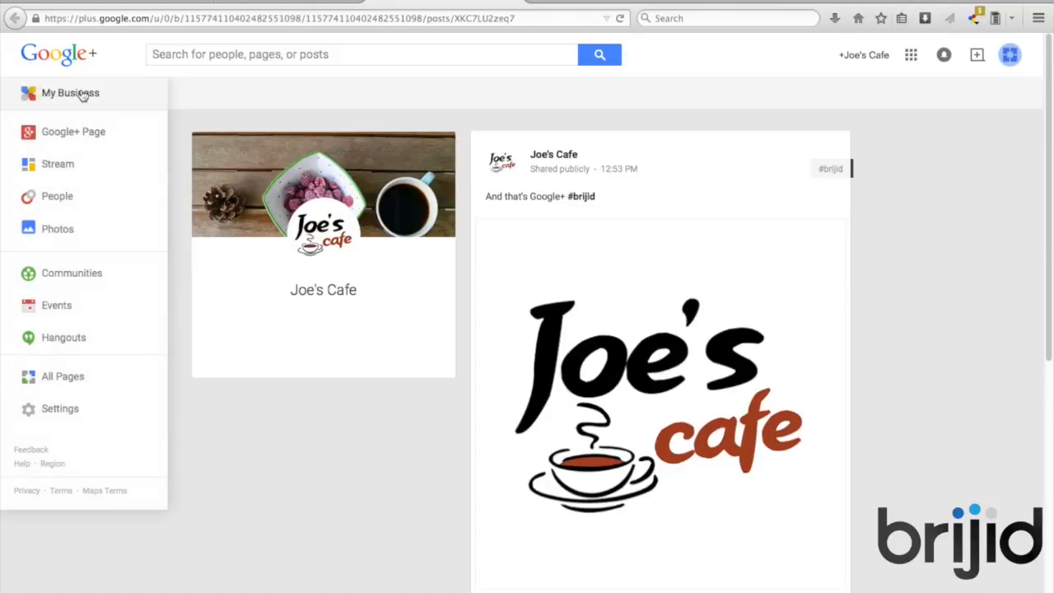
pyautogui.click(85, 144)
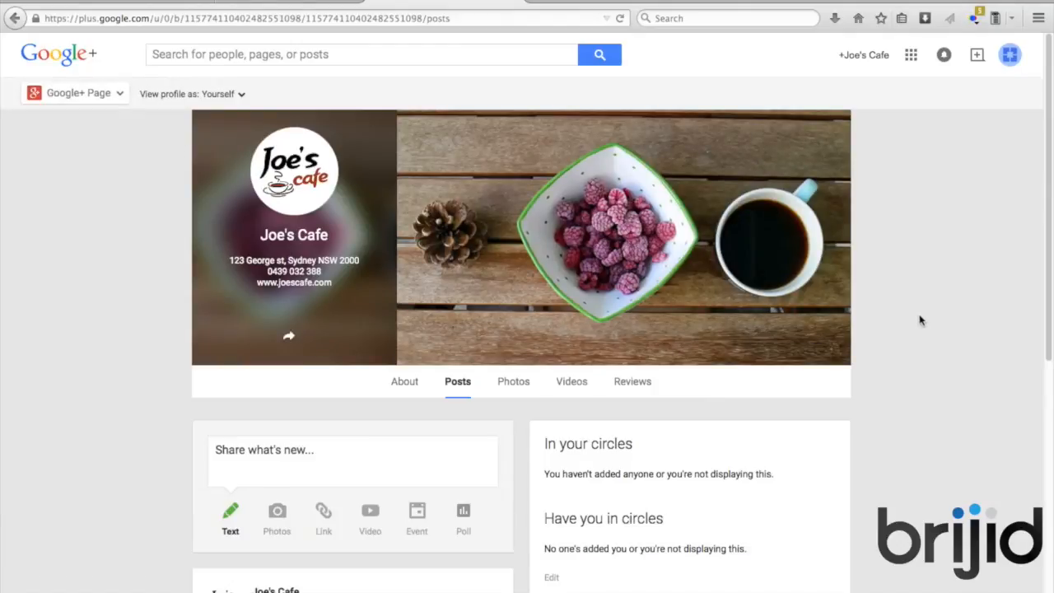
pyautogui.scroll(-3, 920, 320)
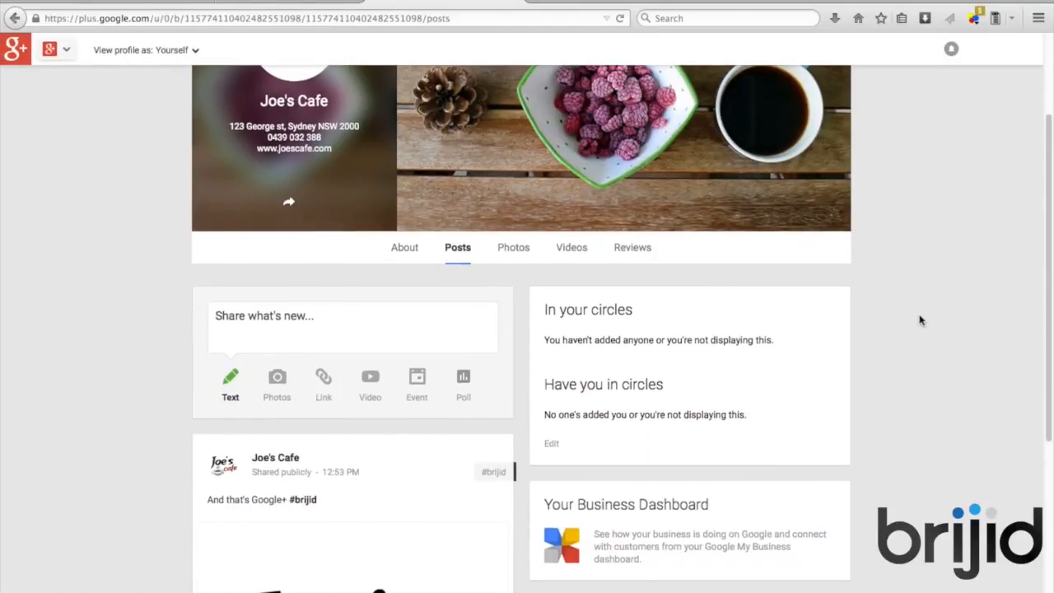
pyautogui.scroll(-2, 920, 320)
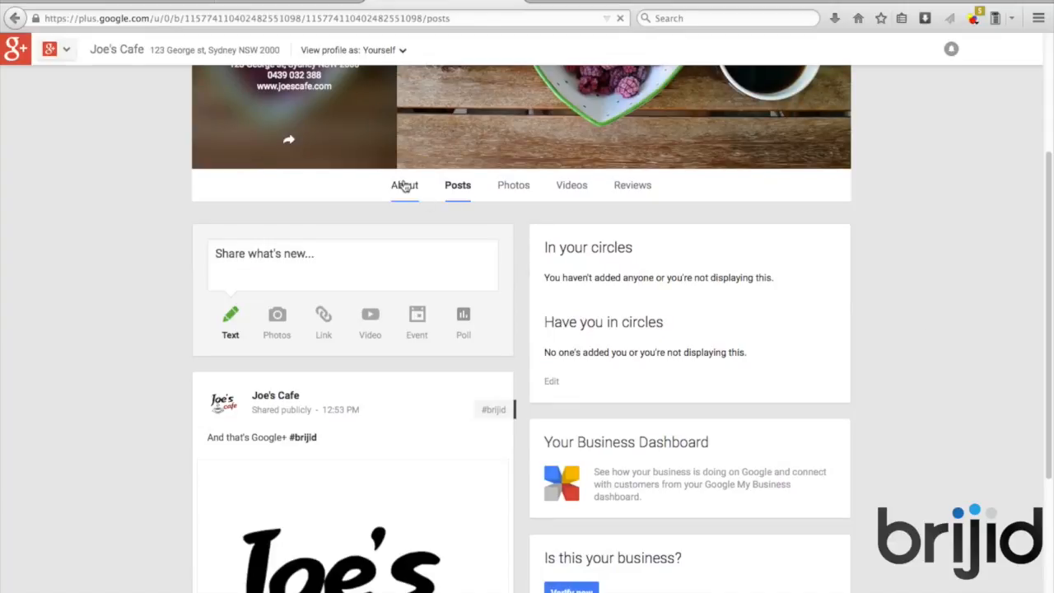
pyautogui.click(403, 186)
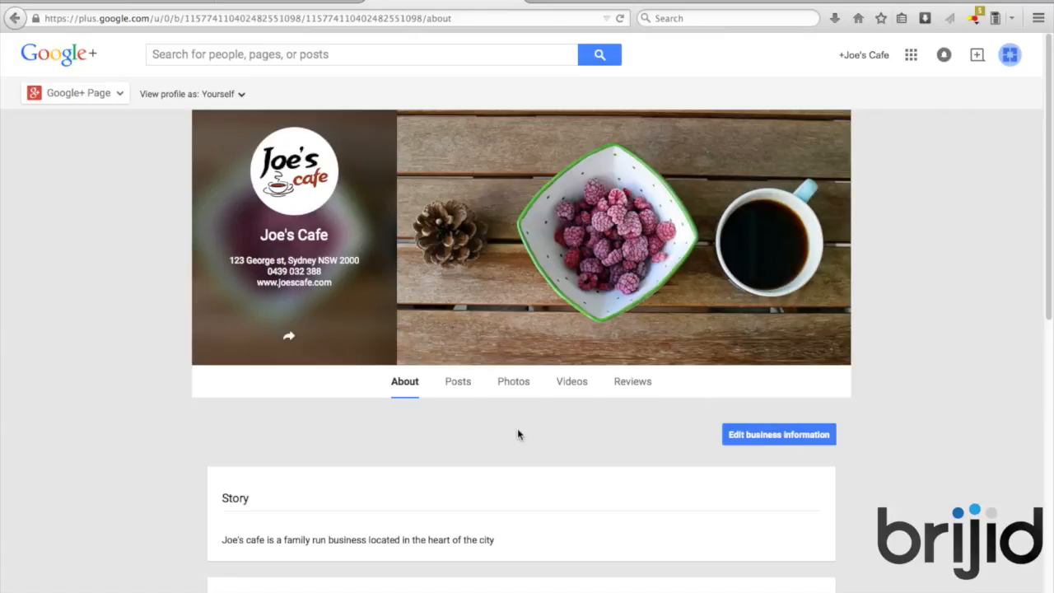
# Scroll through the About details and the Posts, ending on the Photos tab
pyautogui.scroll(-2, 517, 432)
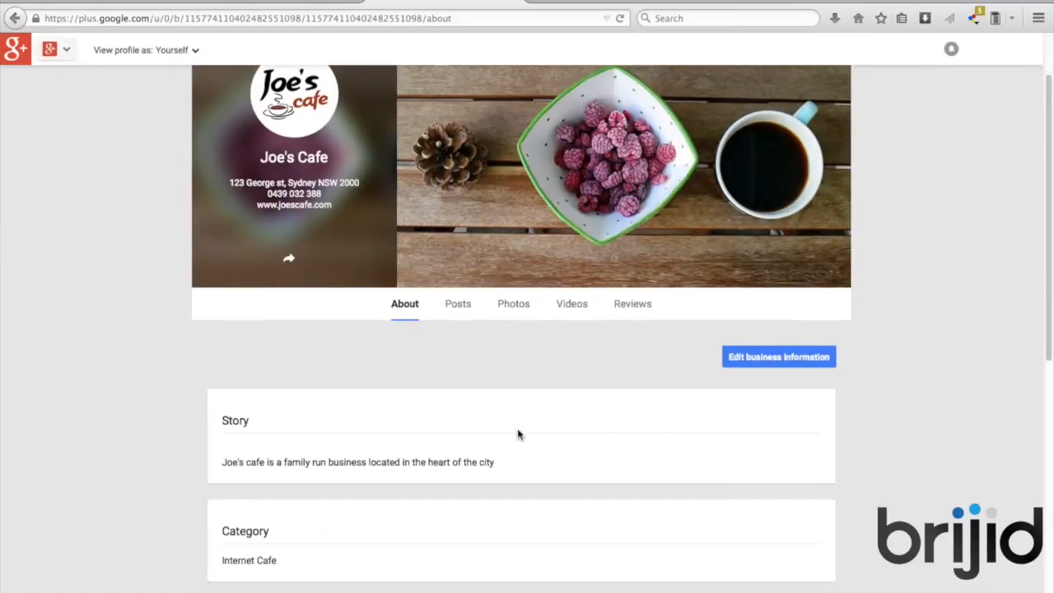
pyautogui.scroll(-10, 517, 434)
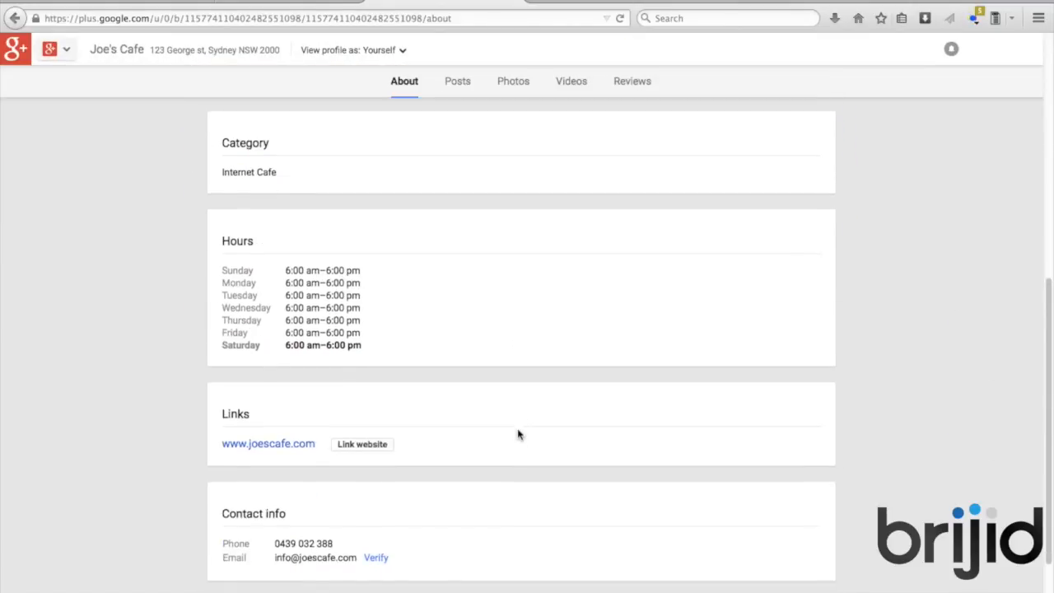
pyautogui.scroll(-2, 517, 434)
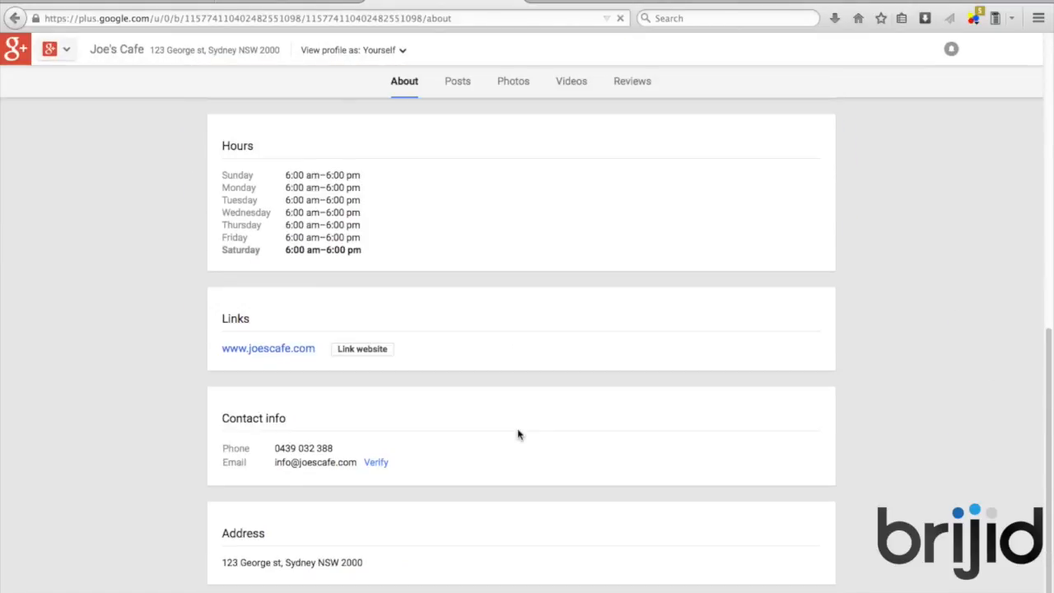
pyautogui.scroll(14, 518, 434)
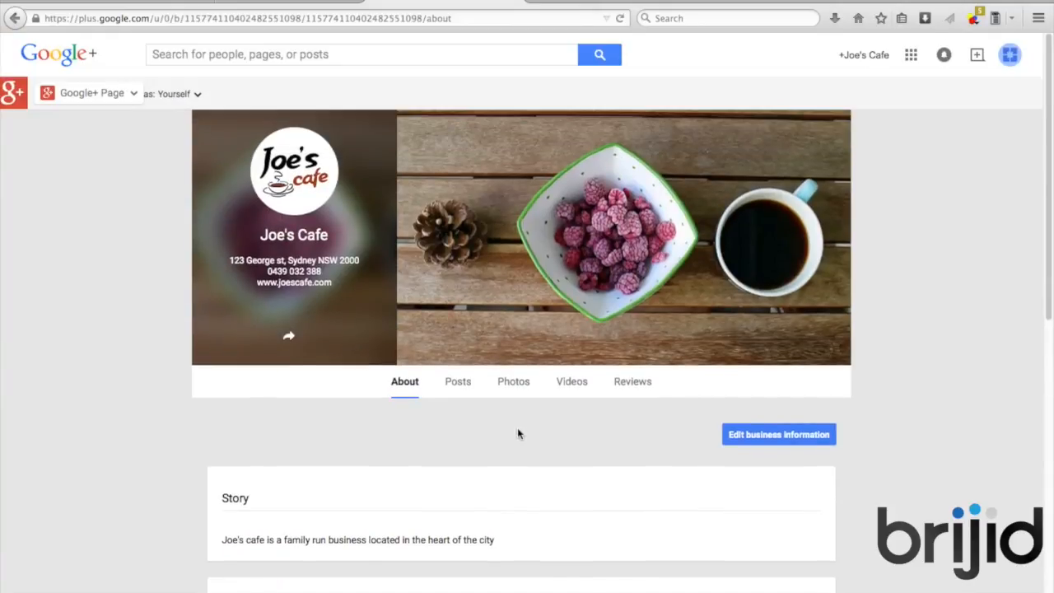
pyautogui.click(459, 384)
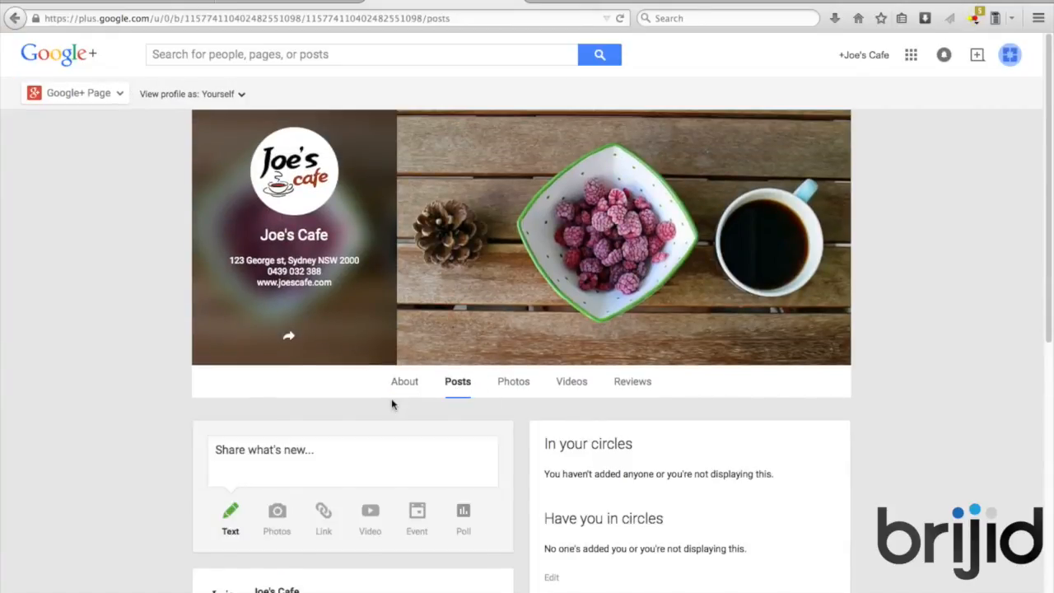
pyautogui.scroll(-6, 391, 404)
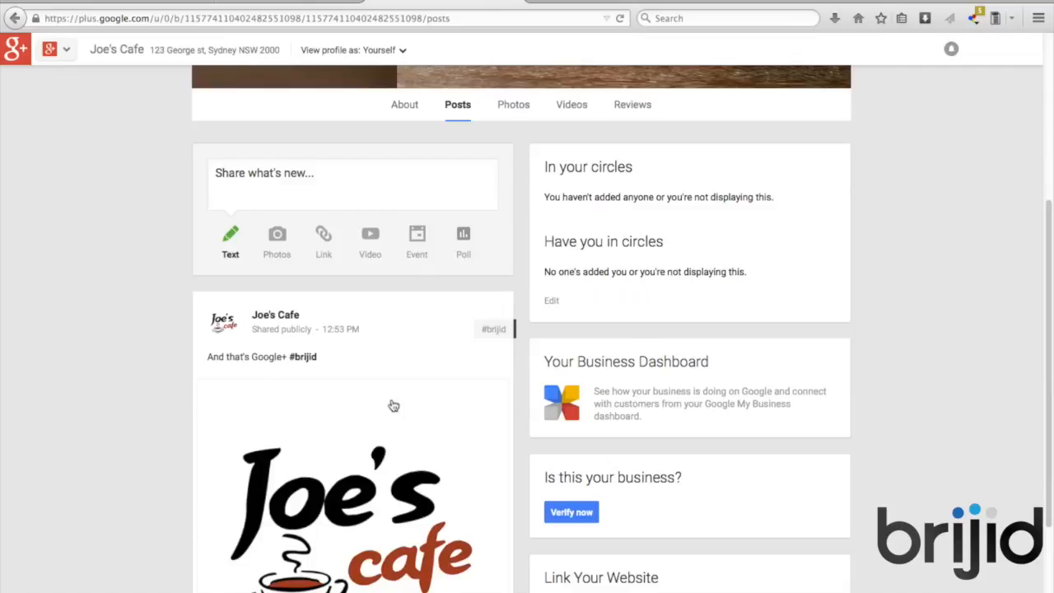
pyautogui.scroll(-3, 393, 405)
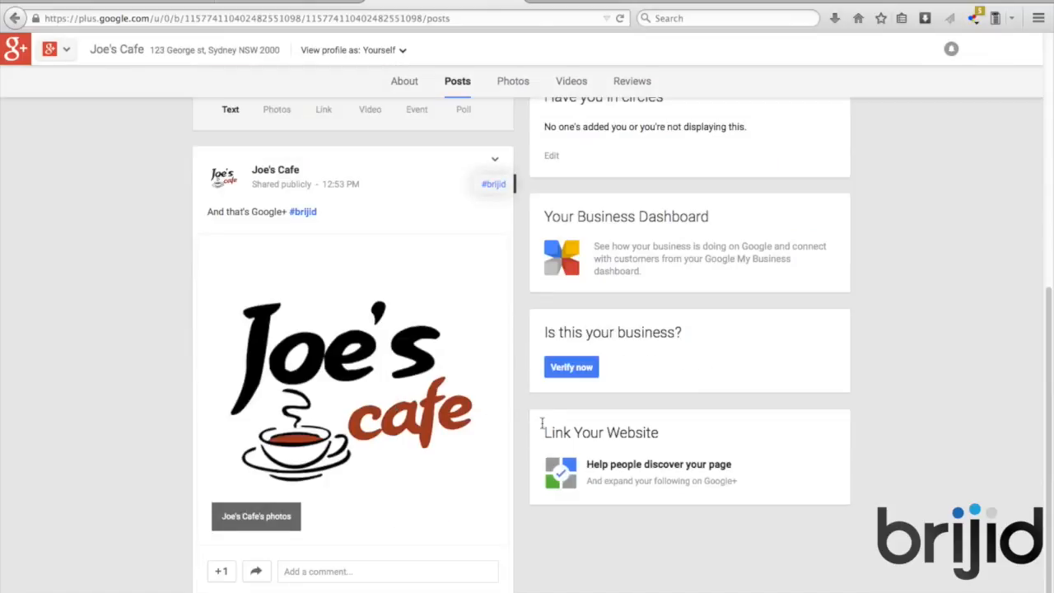
pyautogui.scroll(10, 463, 321)
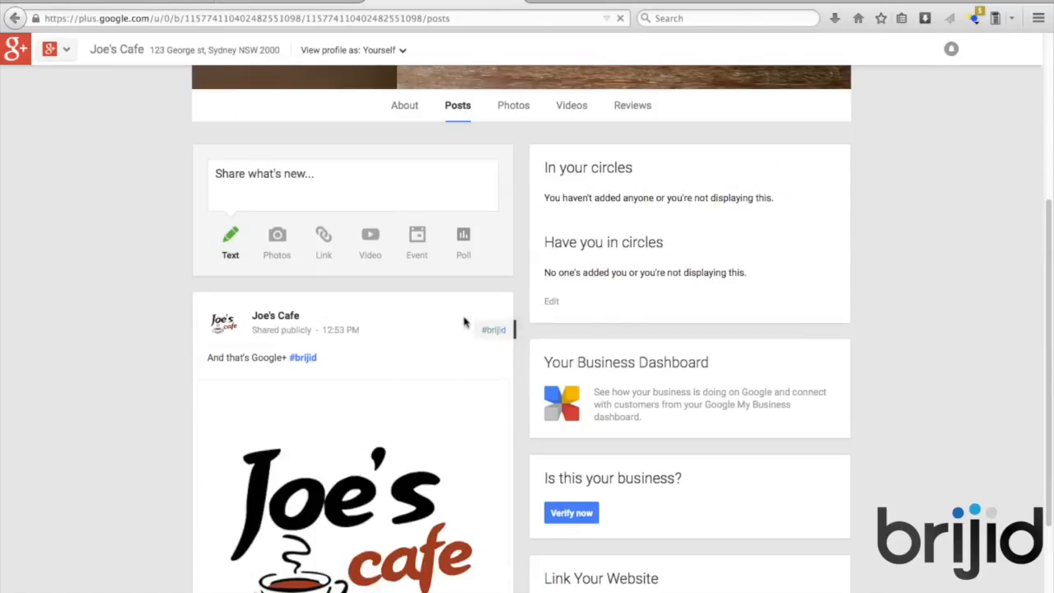
pyautogui.click(512, 382)
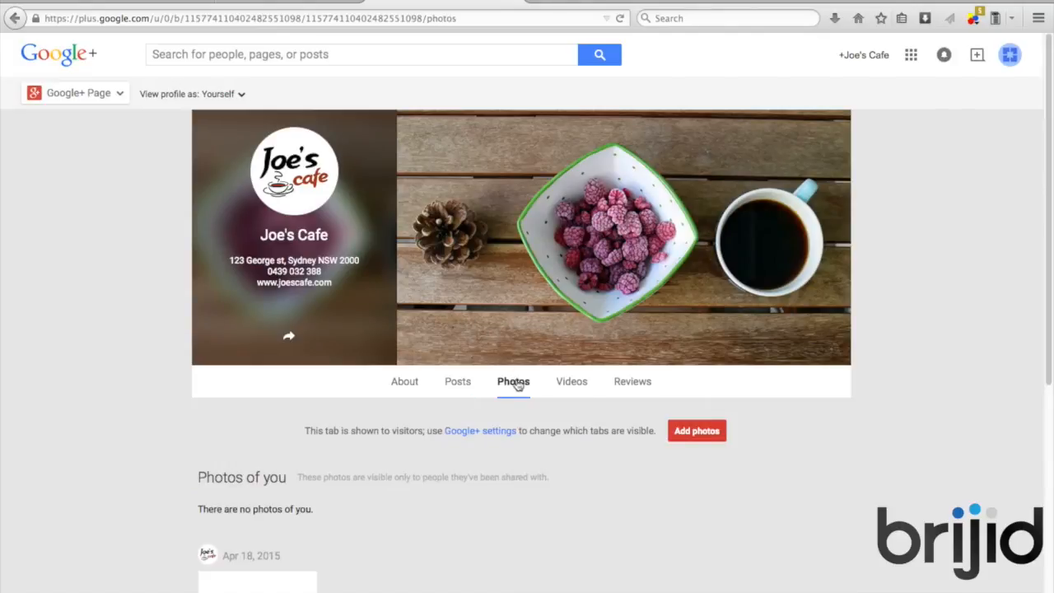
# Browse the Photos, Videos and Reviews tabs, then open the page's Google+ settings
pyautogui.scroll(-1, 576, 379)
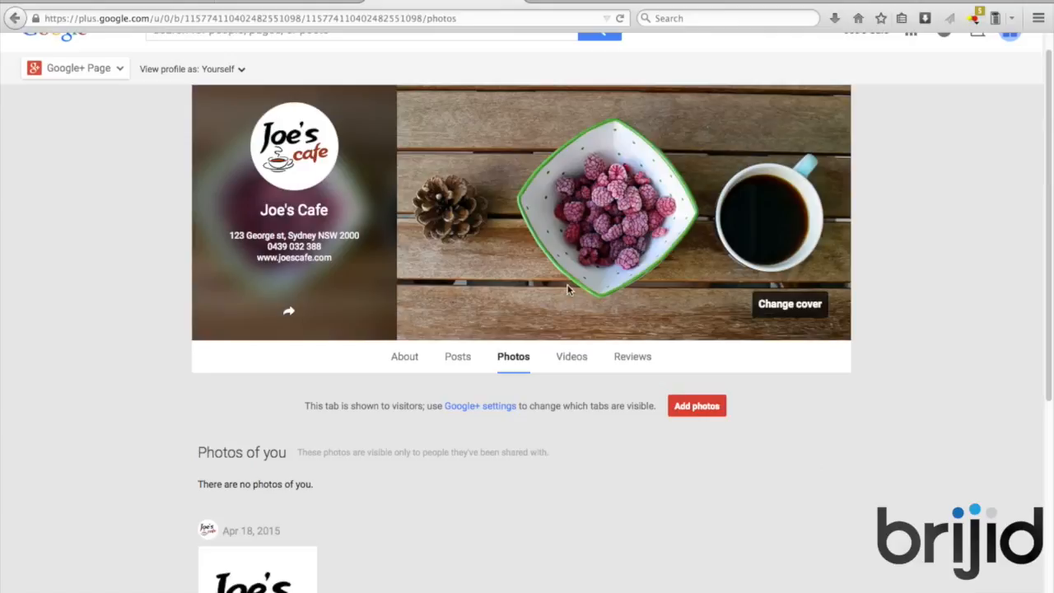
pyautogui.scroll(-5, 563, 211)
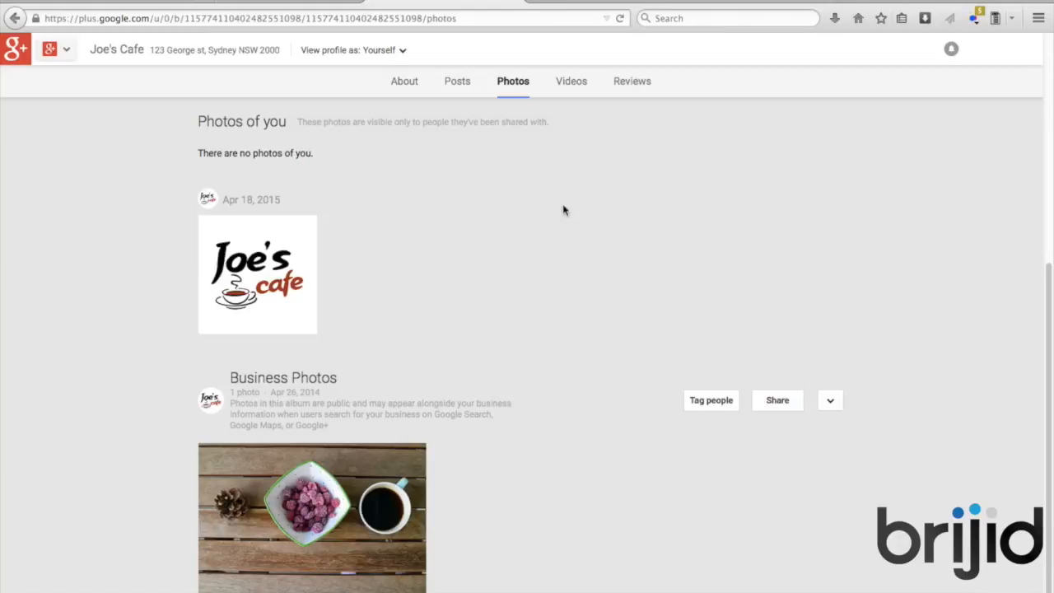
pyautogui.scroll(-5, 563, 211)
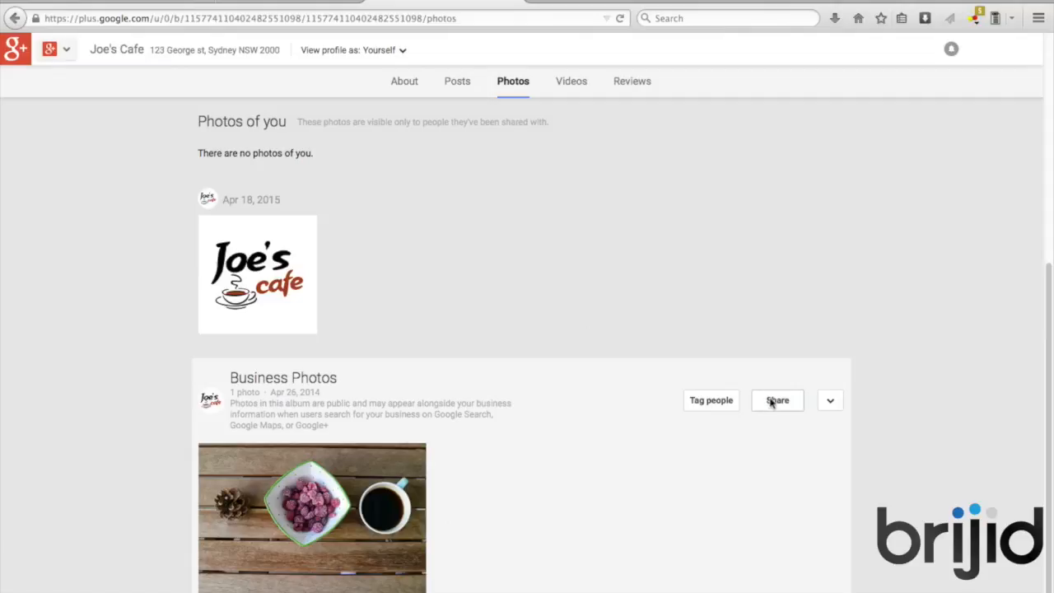
pyautogui.scroll(5, 749, 291)
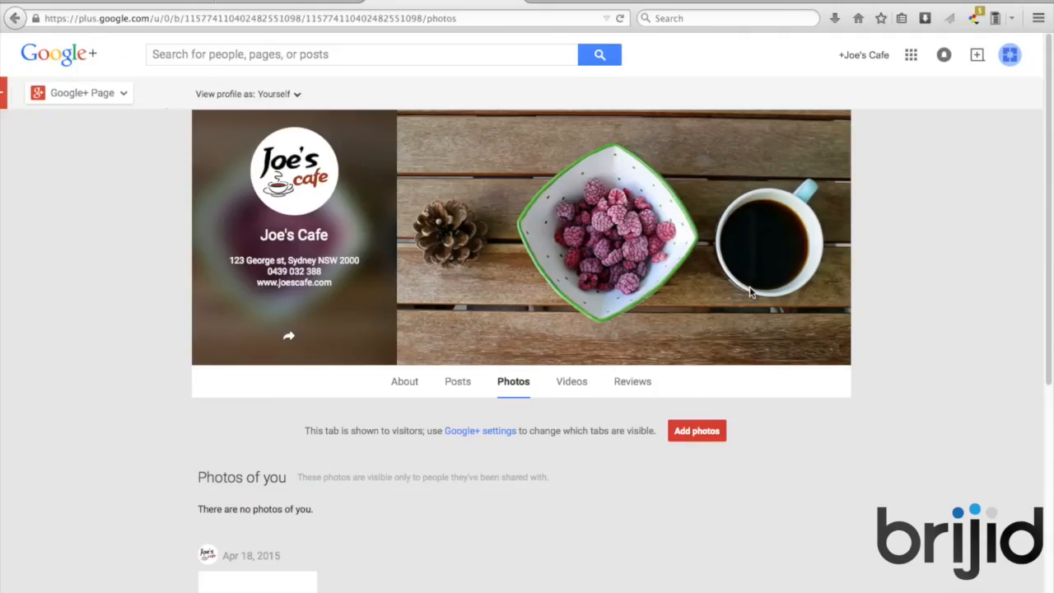
pyautogui.click(571, 382)
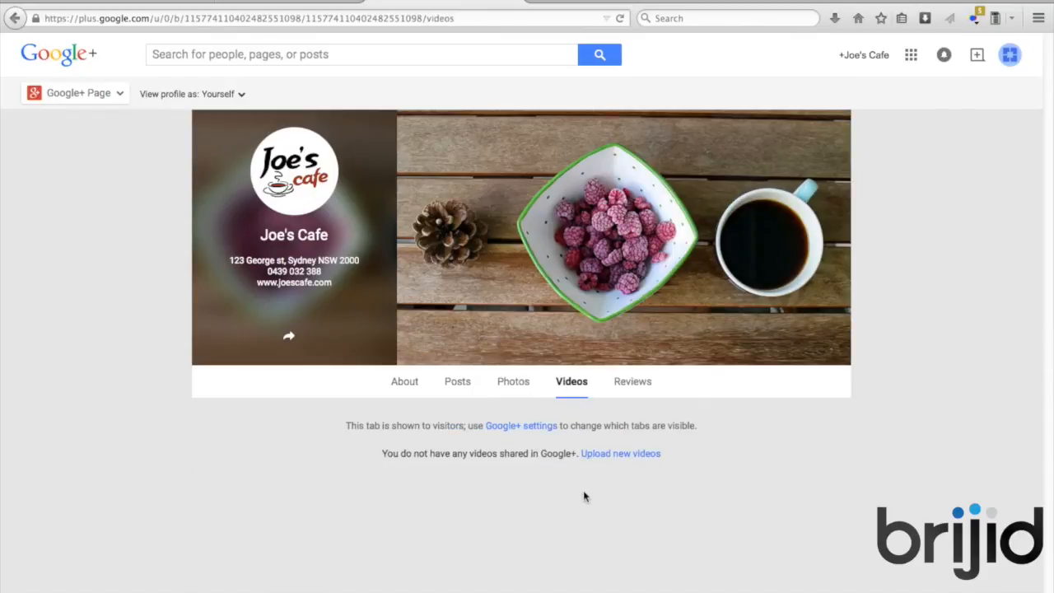
pyautogui.click(635, 386)
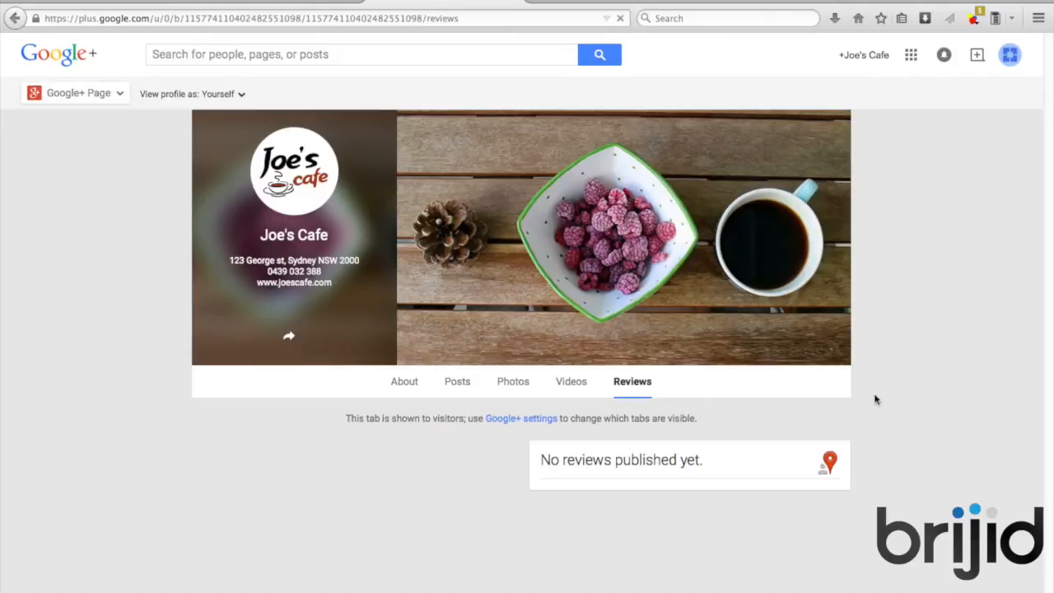
pyautogui.click(526, 418)
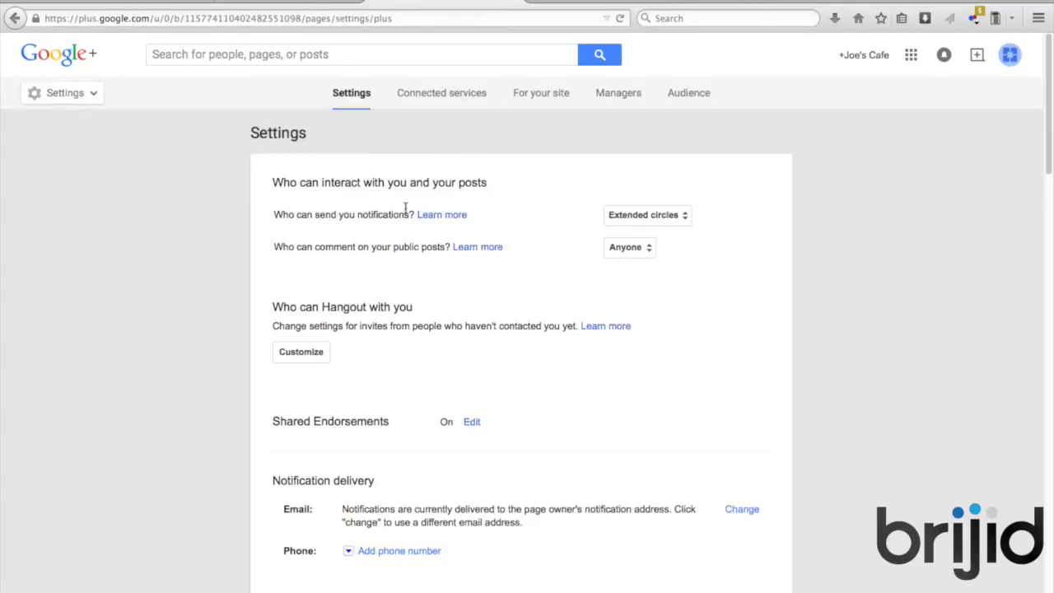
# Allow Anyone to send the page notifications and check who can comment
pyautogui.click(635, 216)
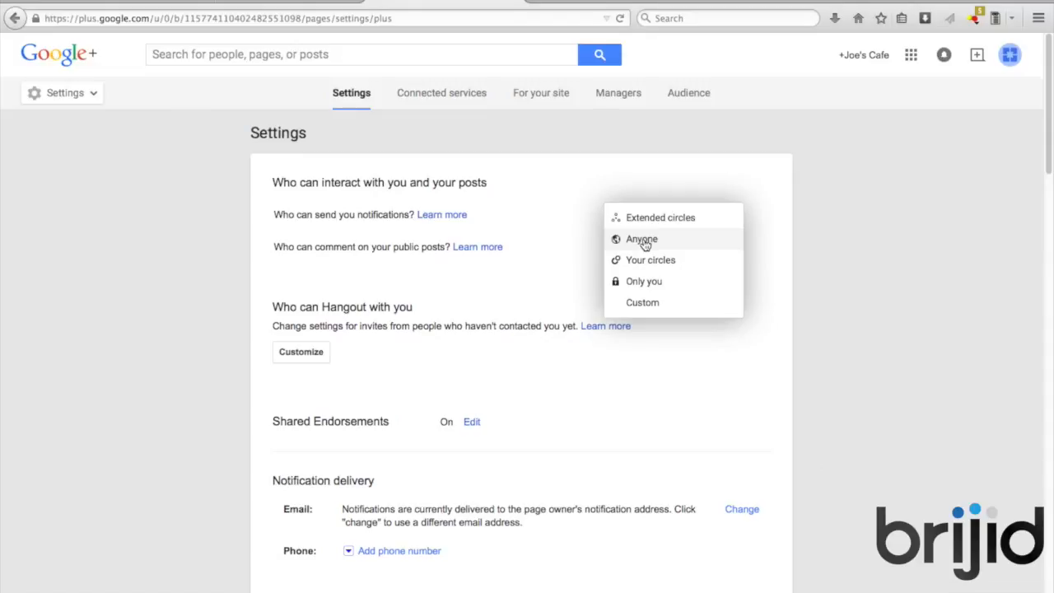
pyautogui.click(643, 241)
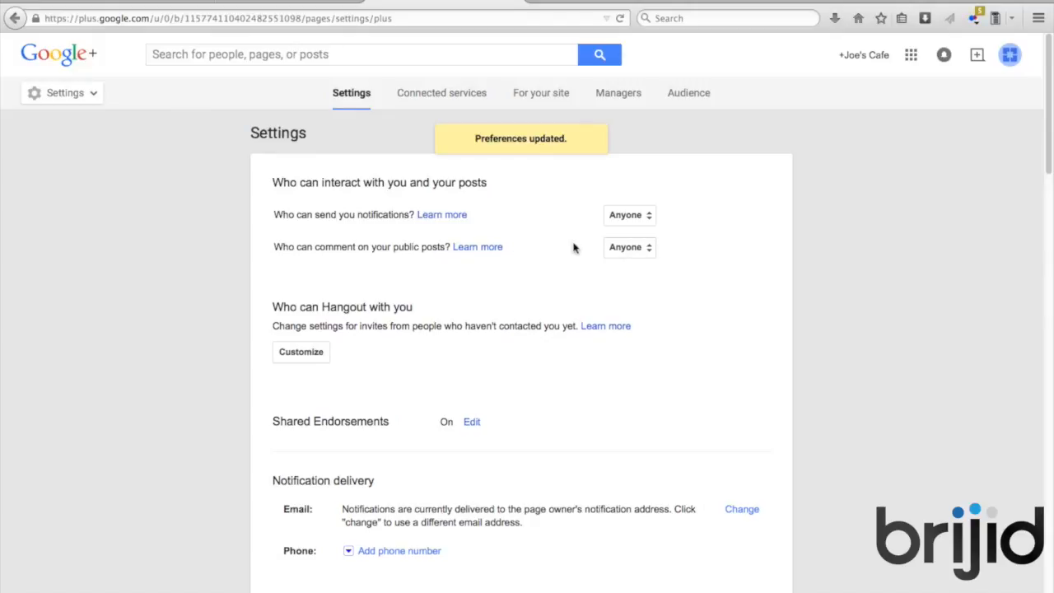
pyautogui.click(630, 247)
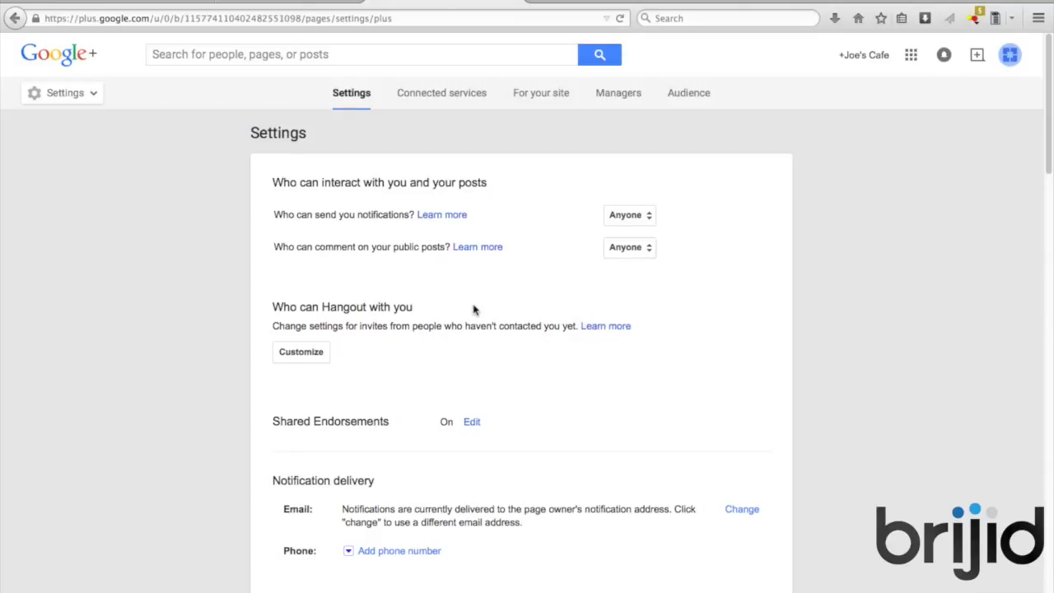
pyautogui.scroll(-1, 473, 308)
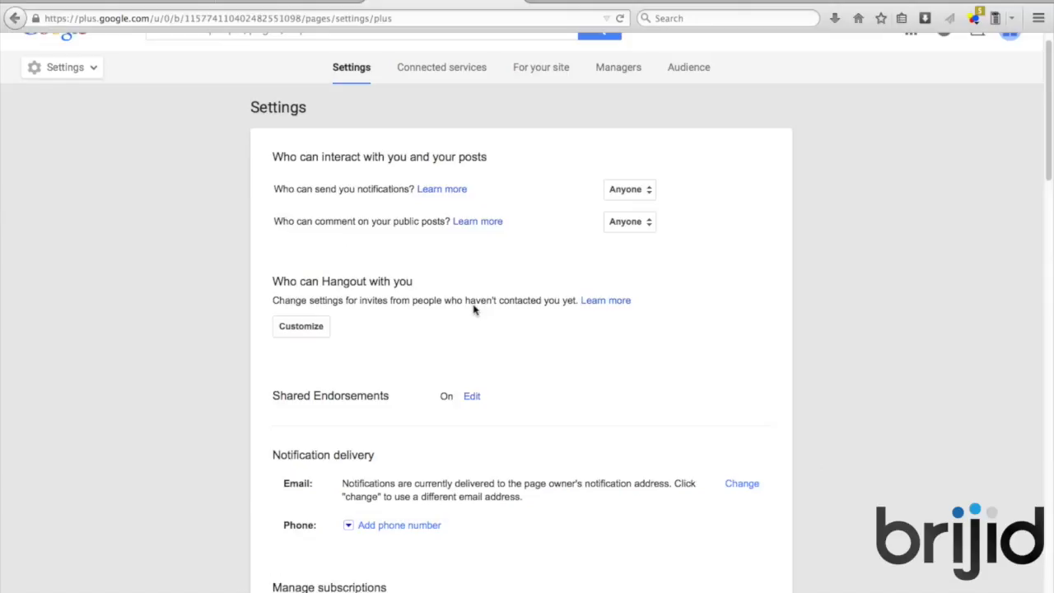
# Save Hangout permissions: following, customers, VIPs and team can Hangout; others invite only
pyautogui.click(311, 330)
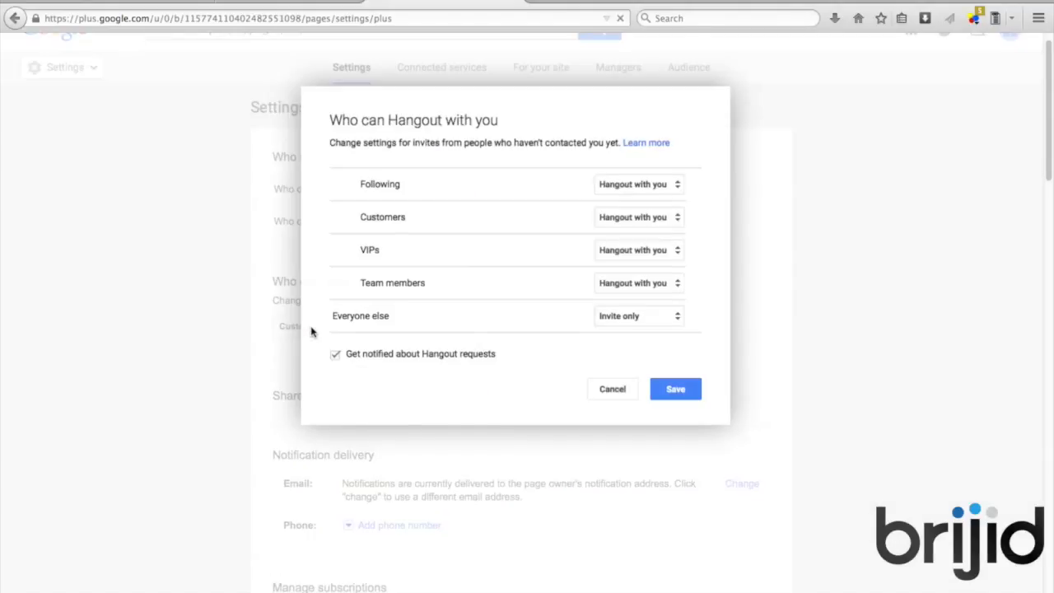
pyautogui.click(687, 391)
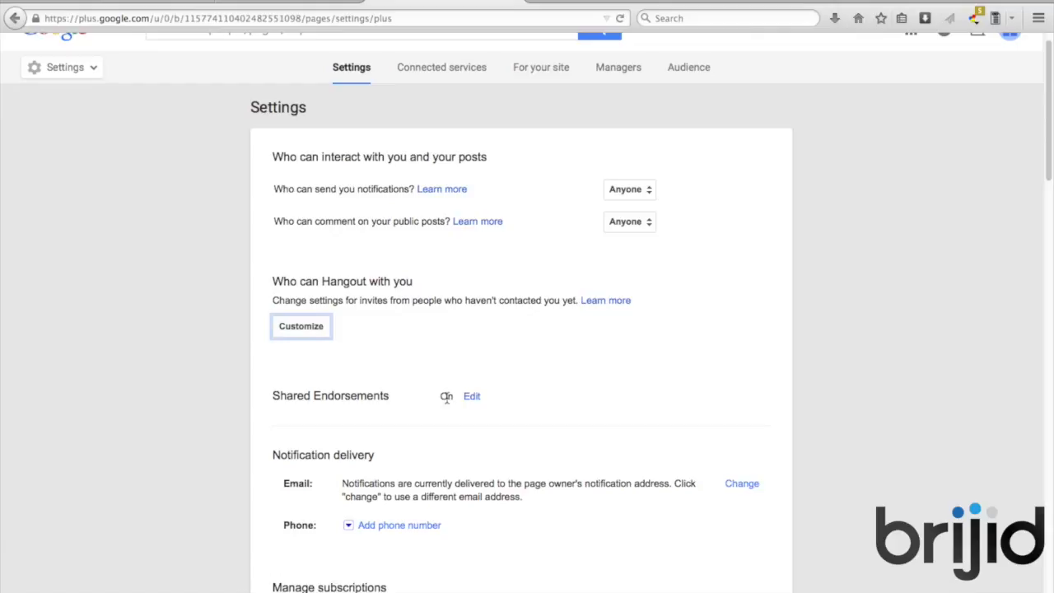
pyautogui.scroll(-3, 535, 437)
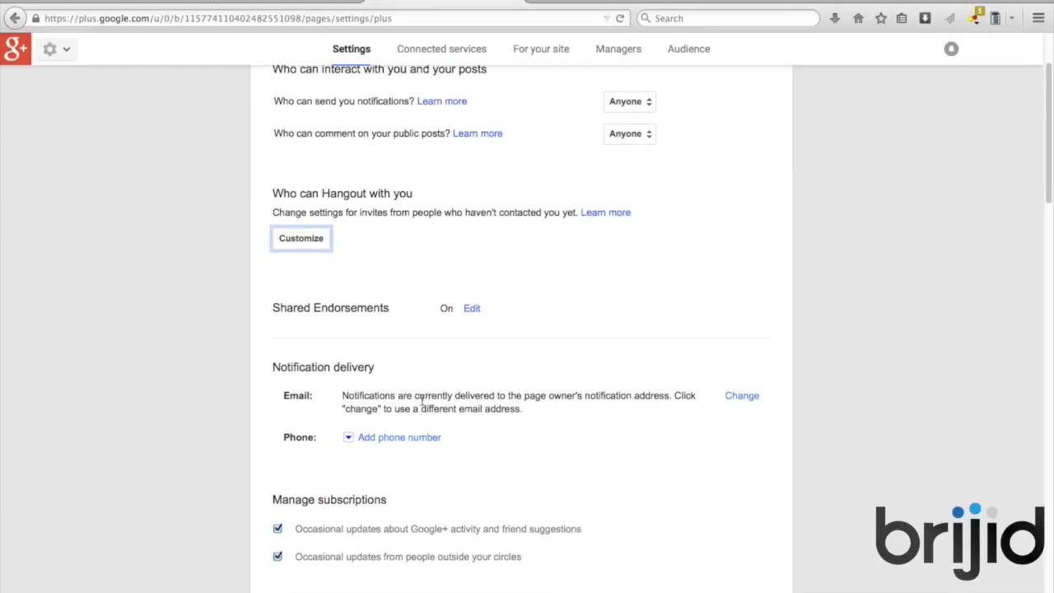
pyautogui.scroll(-2, 766, 447)
pyautogui.scroll(-3, 765, 447)
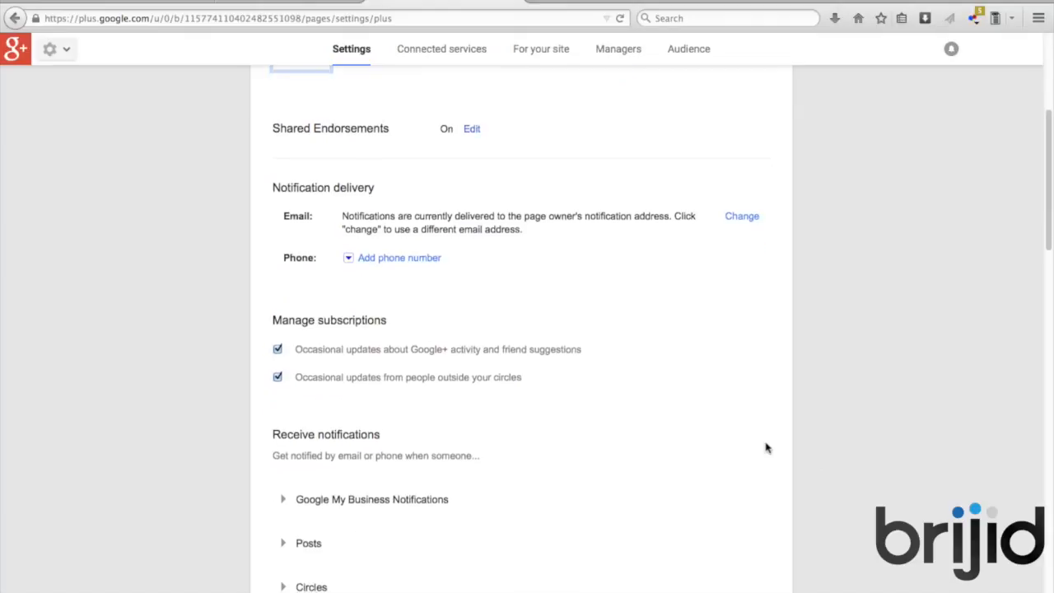
pyautogui.scroll(-5, 766, 447)
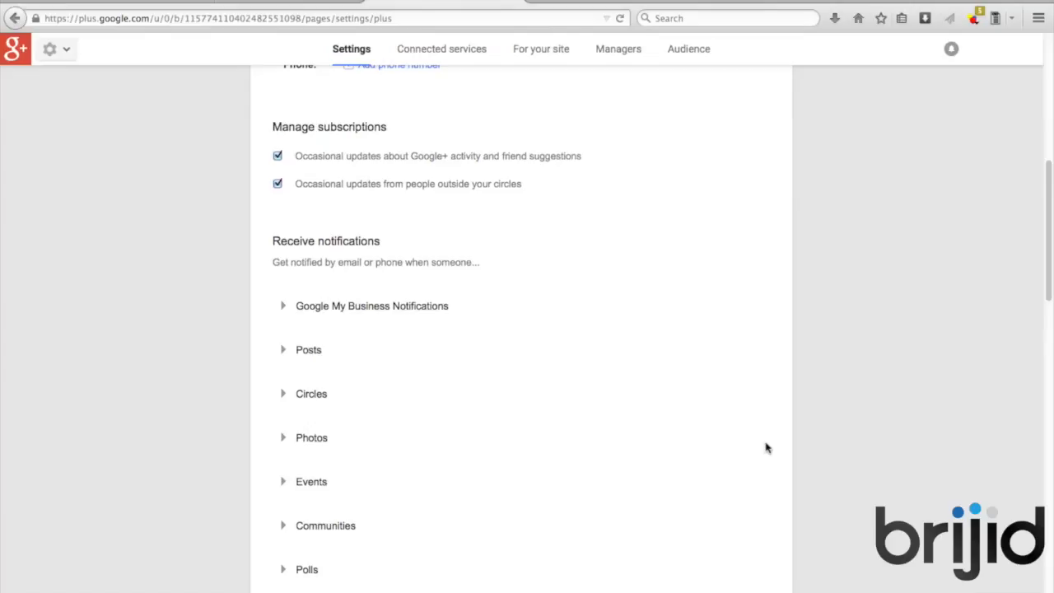
pyautogui.scroll(-5, 766, 447)
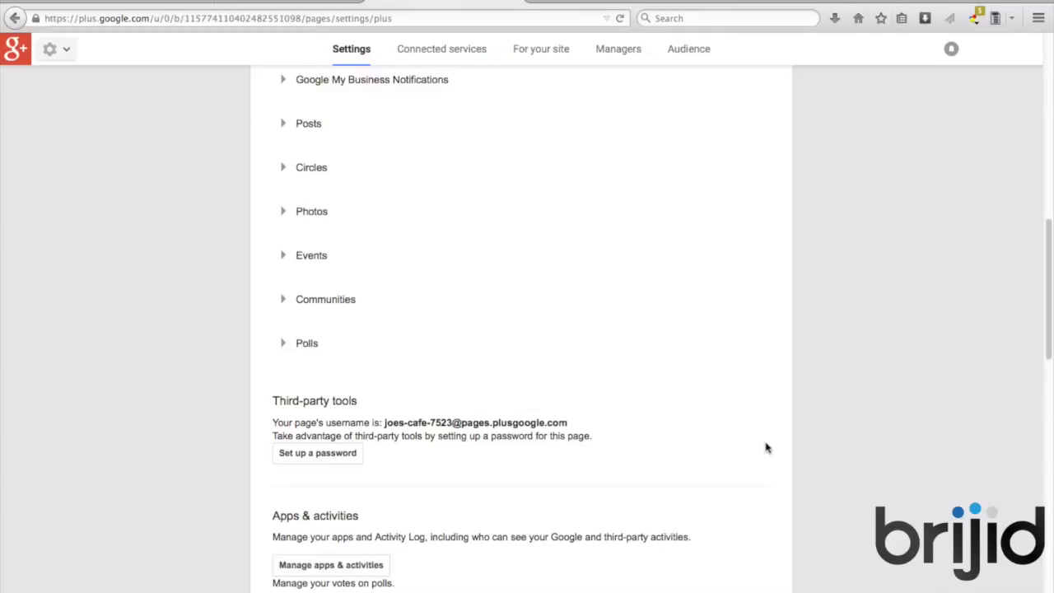
pyautogui.scroll(-3, 766, 447)
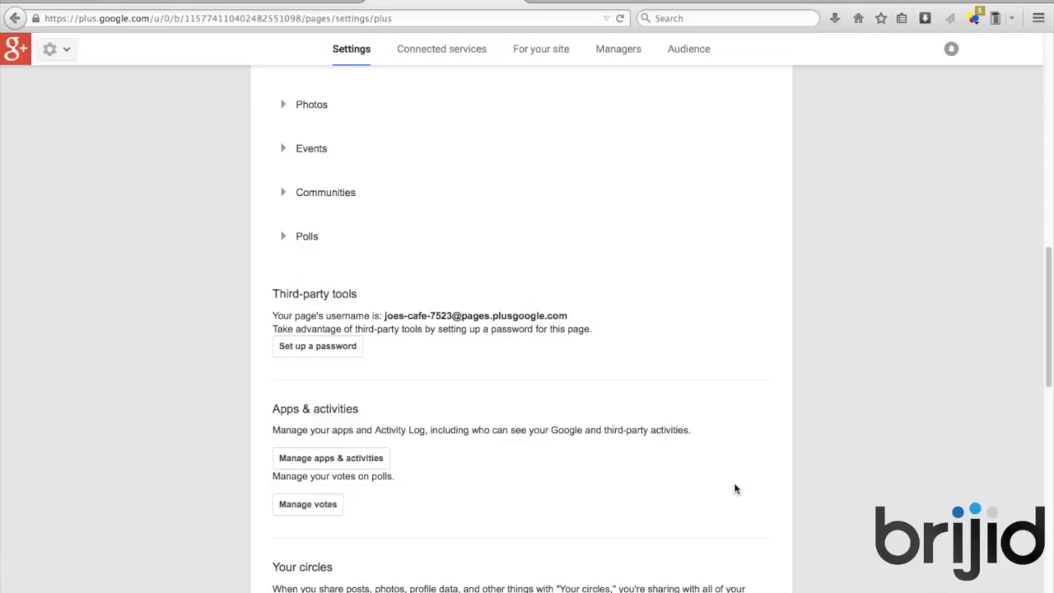
pyautogui.scroll(-5, 734, 487)
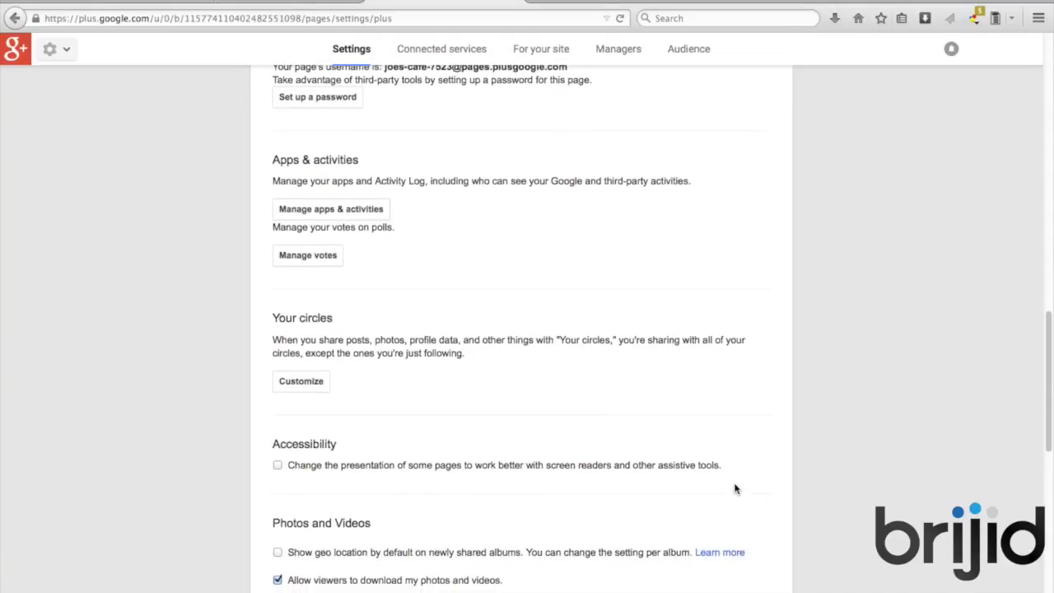
pyautogui.scroll(-3, 775, 489)
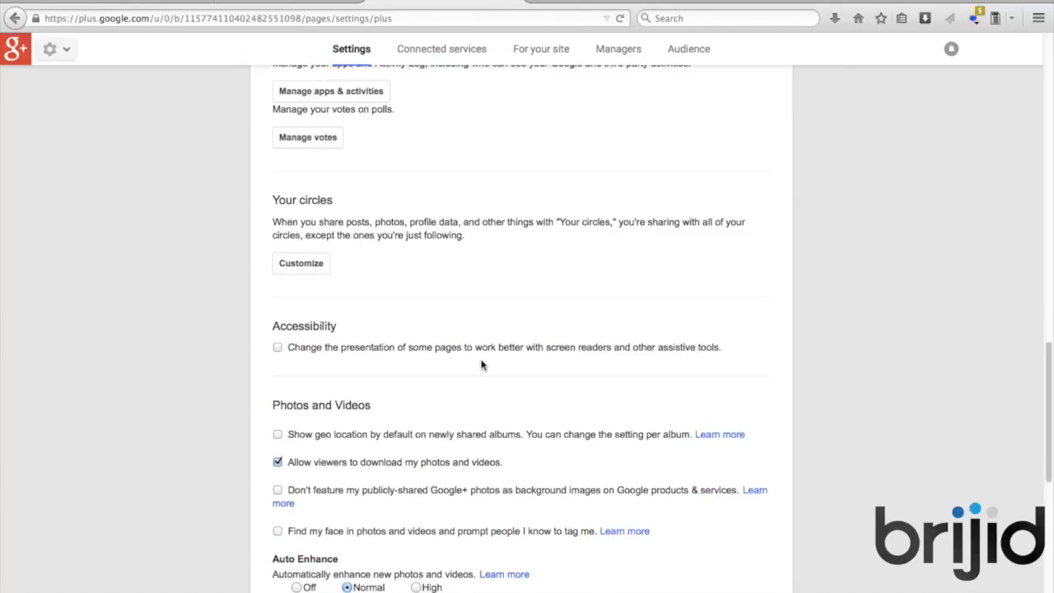
# Show geo location by default on new albums and set Auto Enhance to High
pyautogui.click(278, 436)
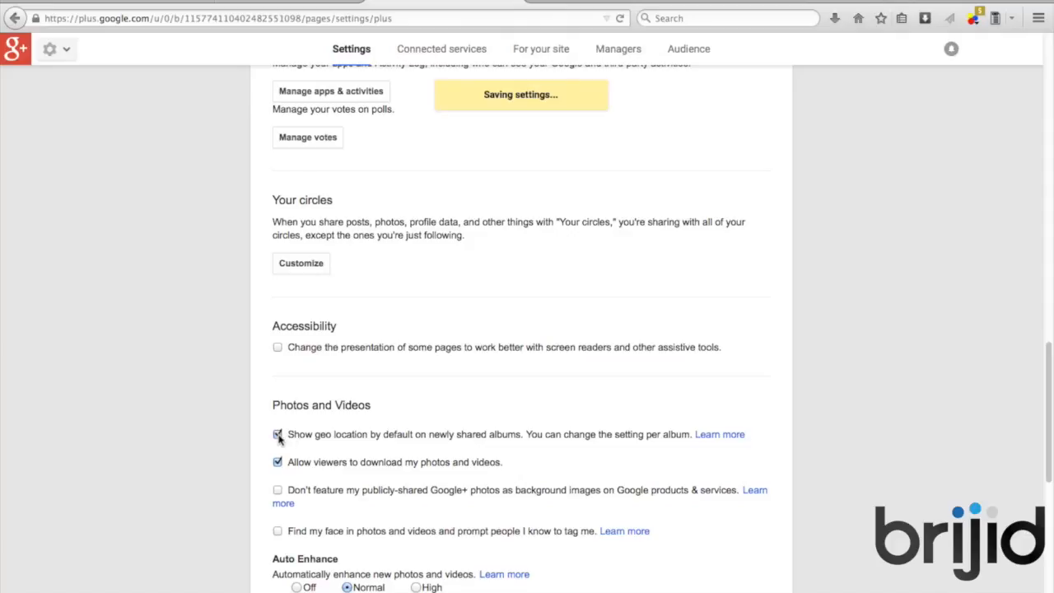
pyautogui.scroll(-3, 265, 470)
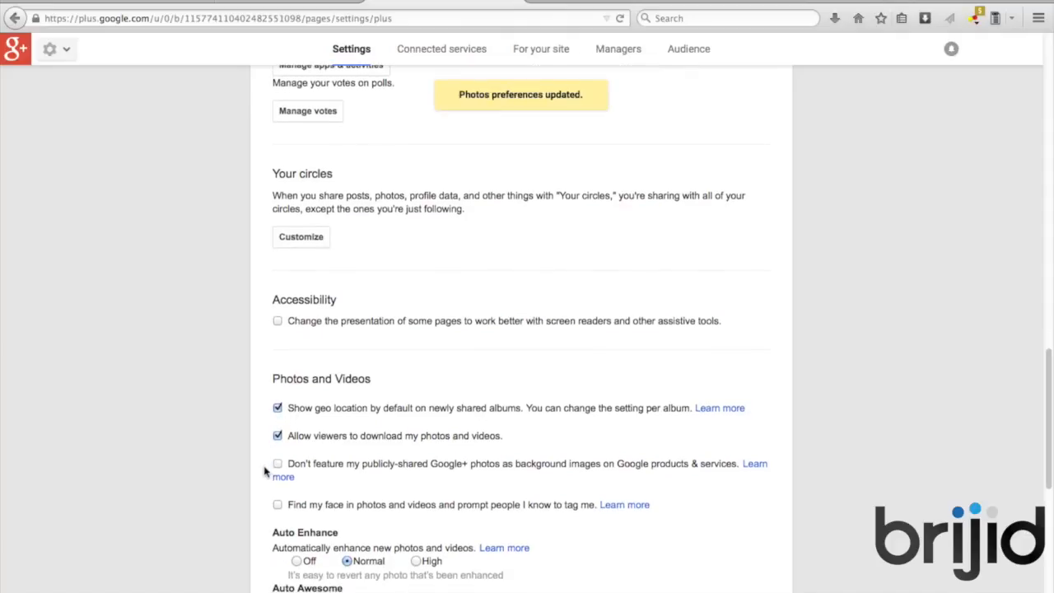
pyautogui.scroll(-1, 265, 470)
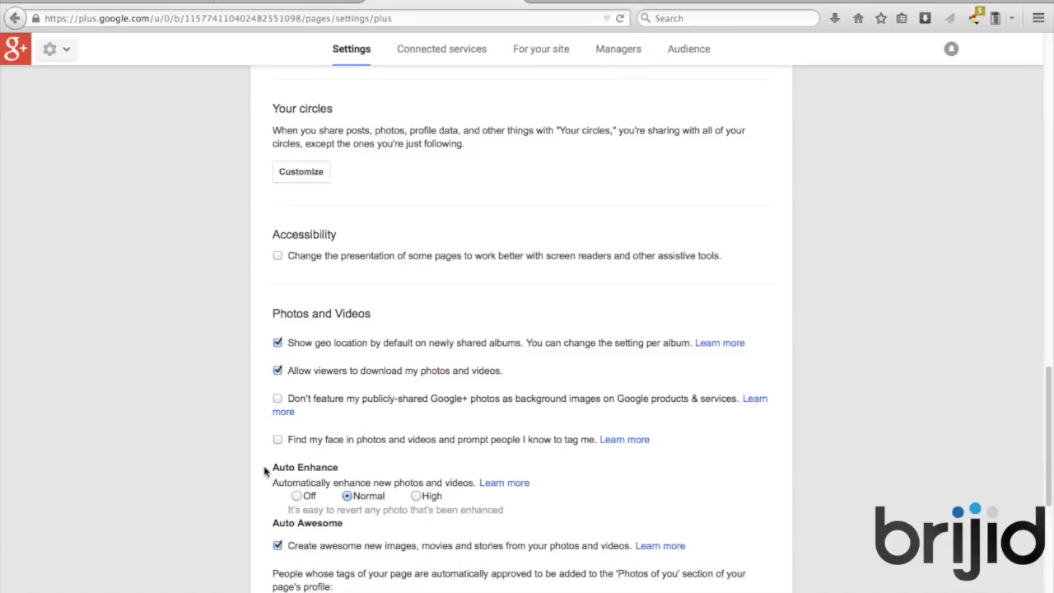
pyautogui.scroll(-2, 265, 469)
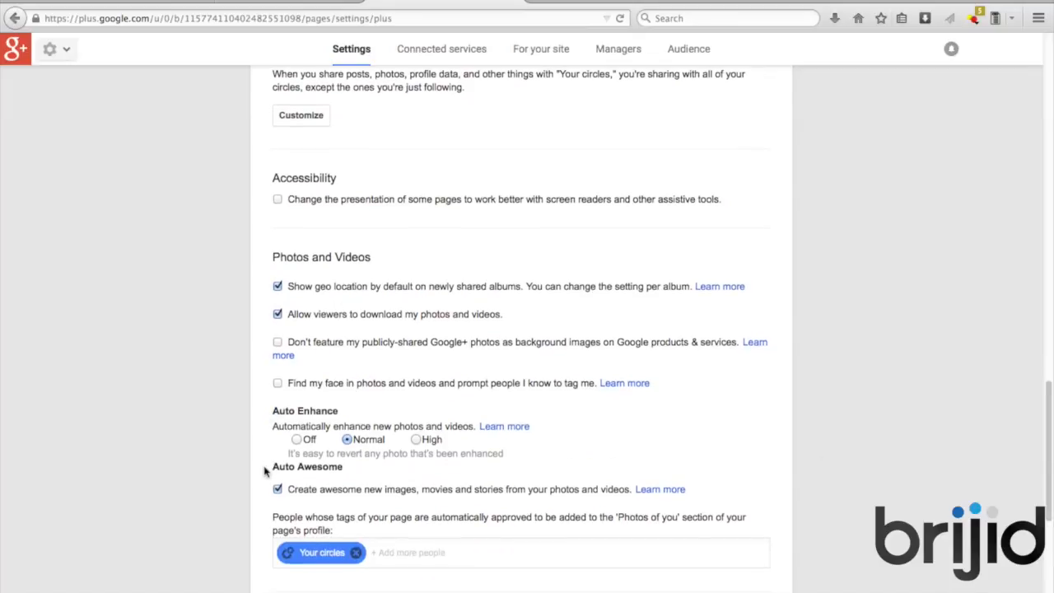
pyautogui.click(417, 441)
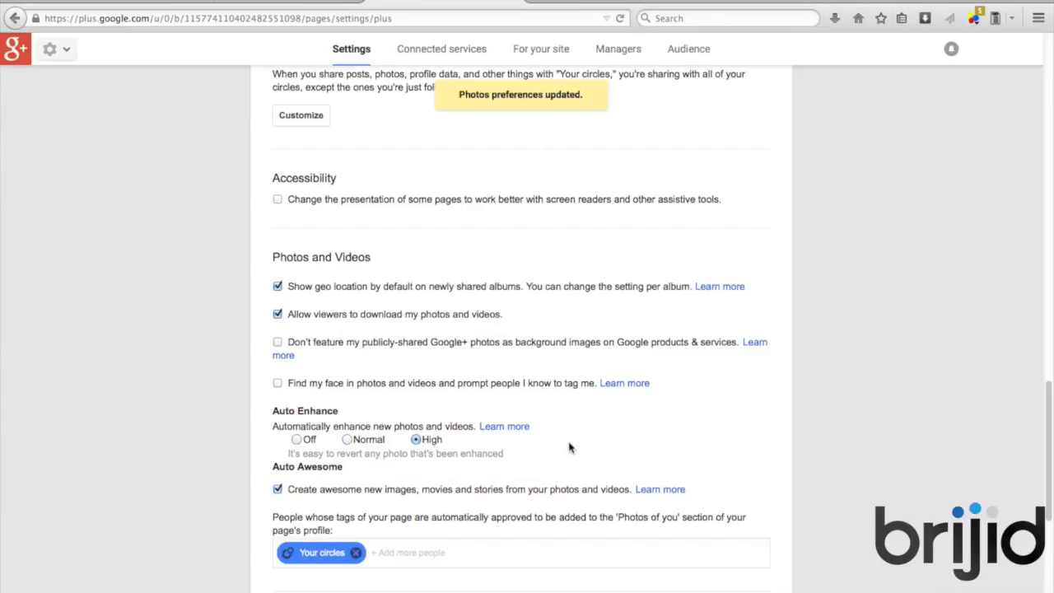
# Scroll through the remaining settings and go to the Connected services page
pyautogui.scroll(-2, 568, 447)
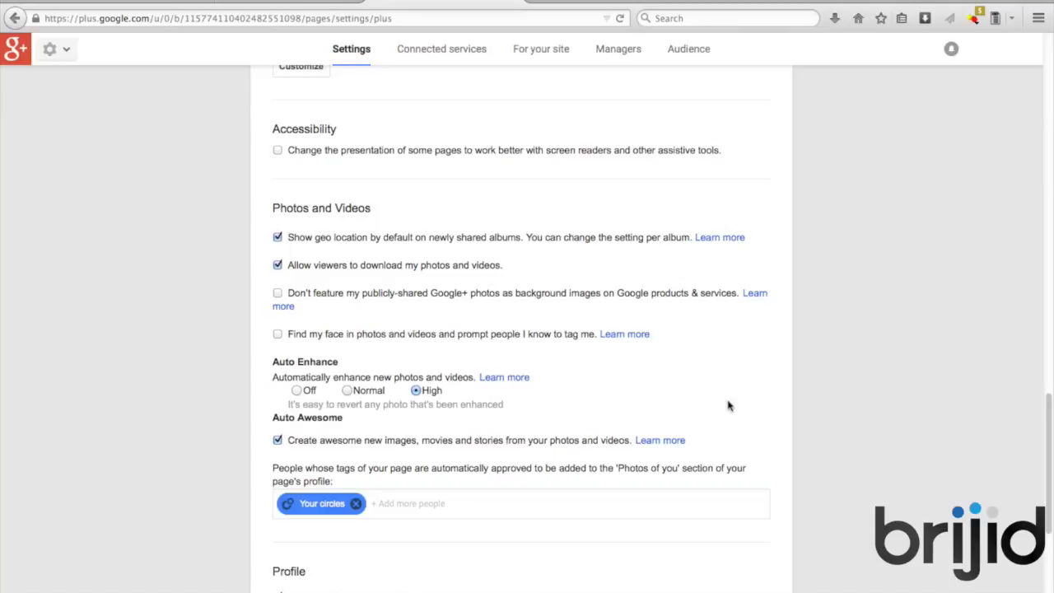
pyautogui.scroll(-3, 727, 405)
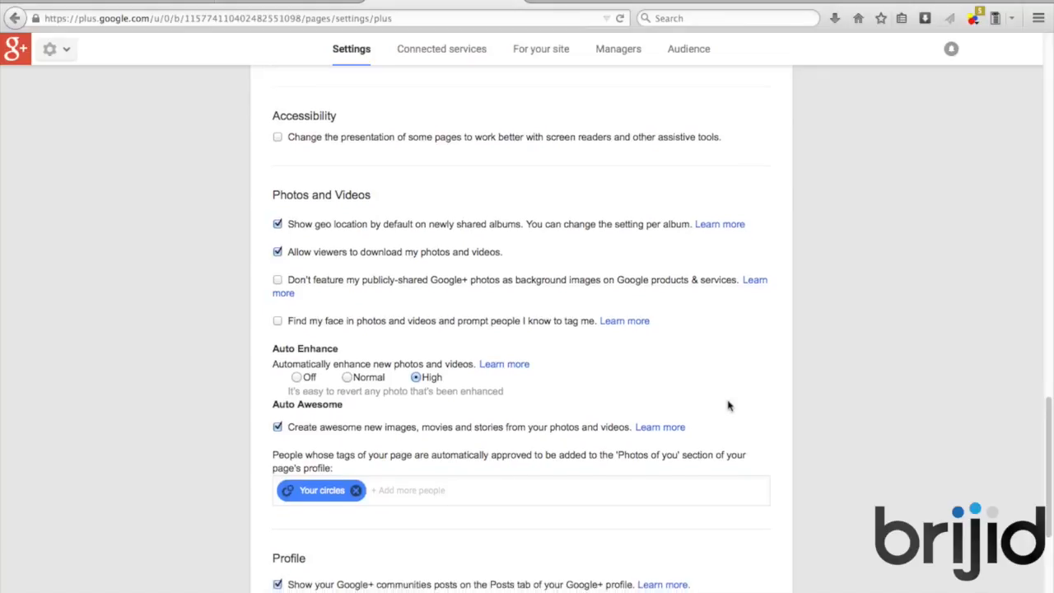
pyautogui.scroll(-2, 728, 405)
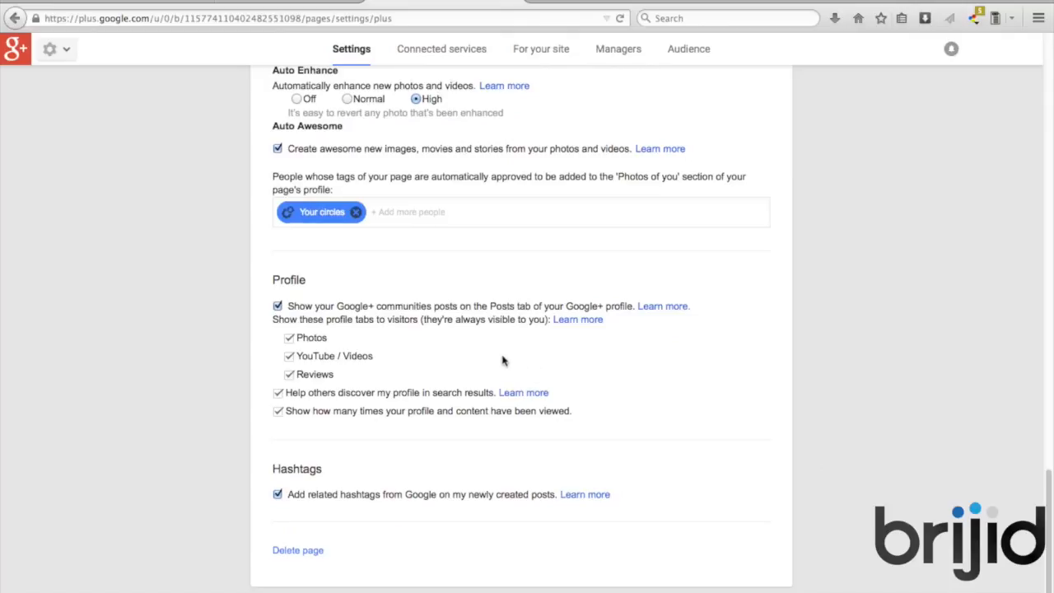
pyautogui.scroll(-1, 718, 424)
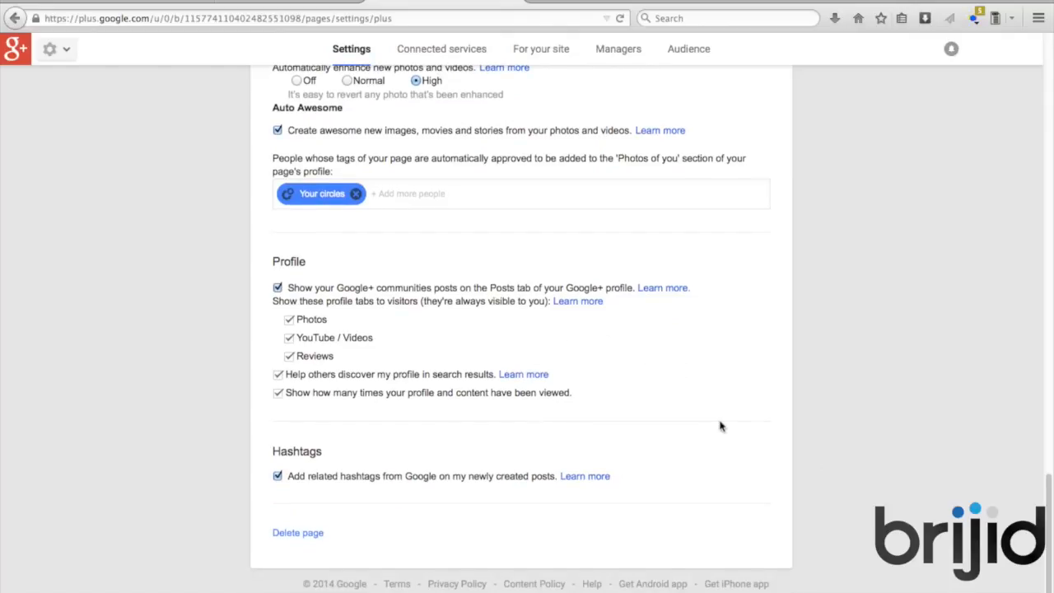
pyautogui.scroll(15, 719, 425)
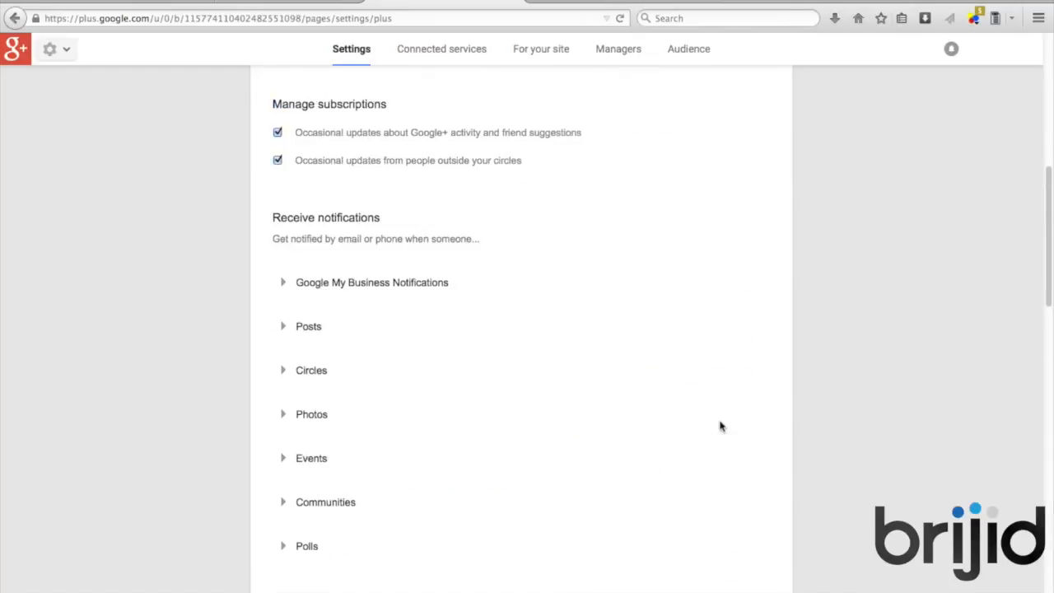
pyautogui.scroll(5, 718, 426)
pyautogui.click(441, 94)
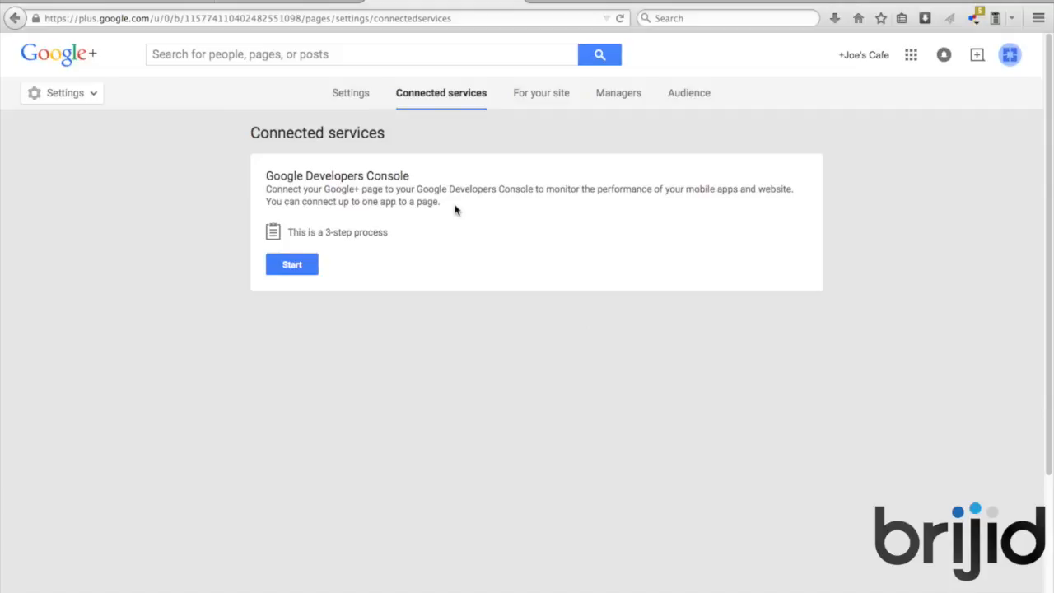
# Scroll through the For your site website options, then view the Managers list with Joes Cafe as Owner
pyautogui.click(528, 98)
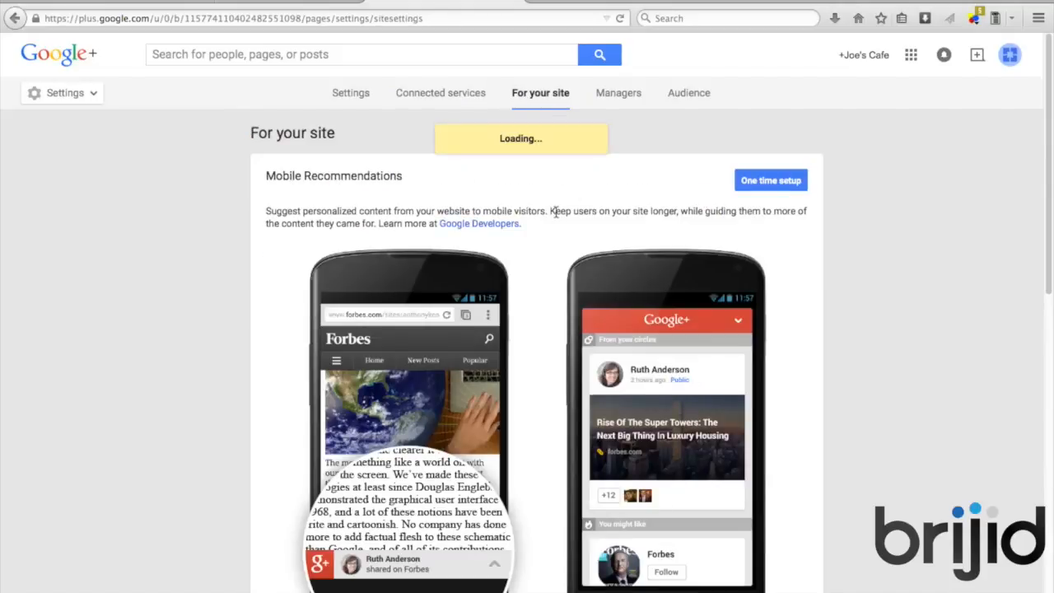
pyautogui.scroll(-1, 555, 217)
pyautogui.scroll(-4, 556, 216)
pyautogui.scroll(-6, 556, 217)
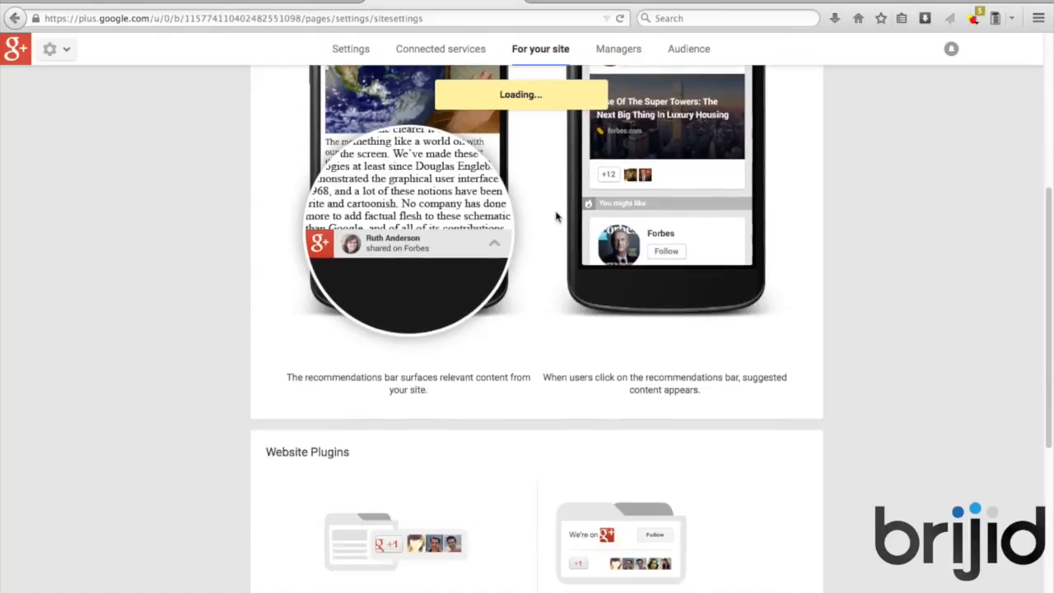
pyautogui.scroll(-3, 556, 217)
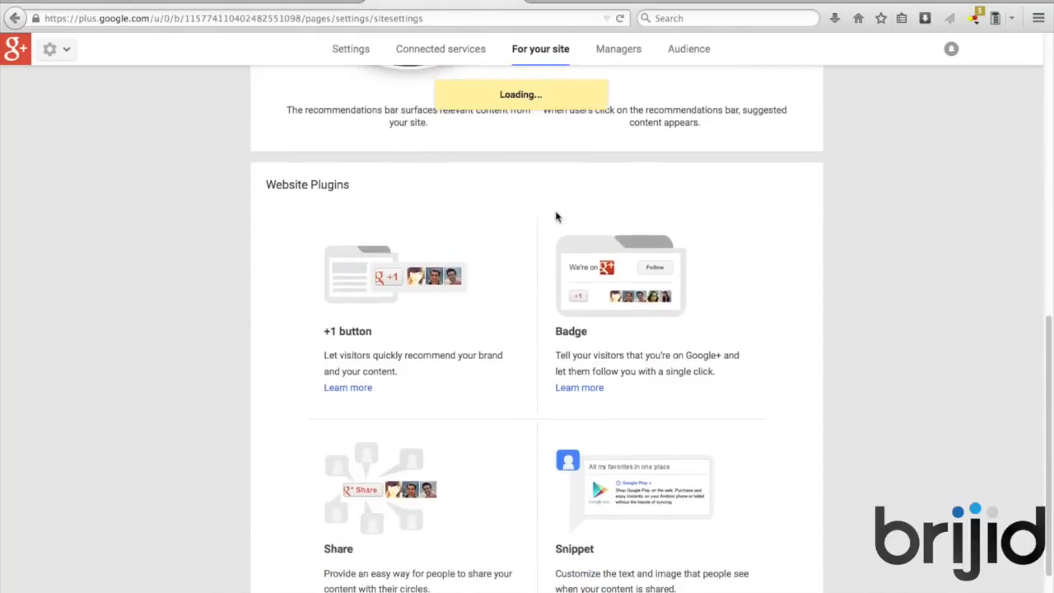
pyautogui.scroll(-2, 555, 216)
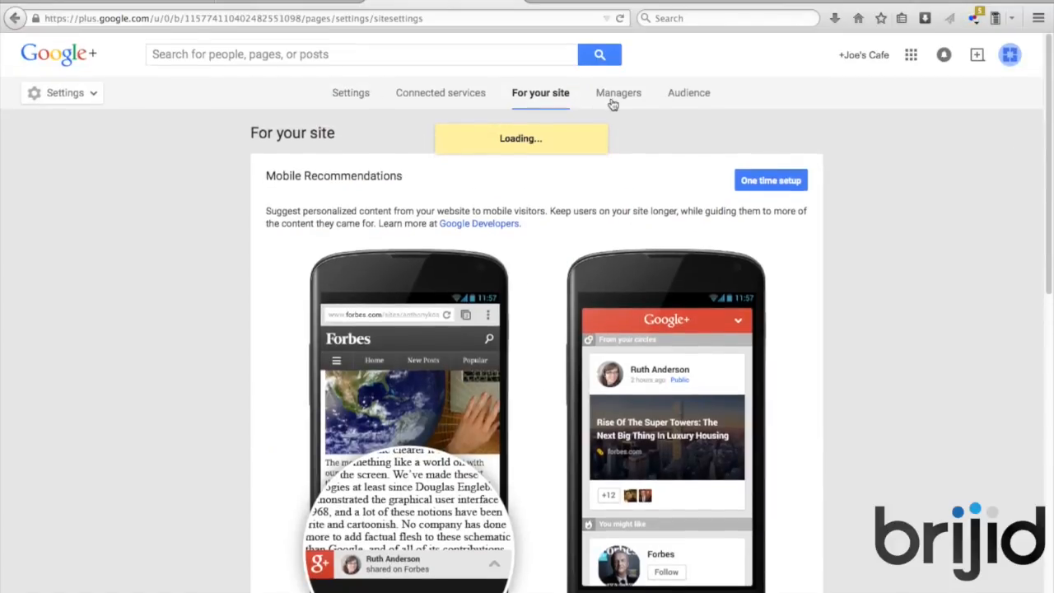
pyautogui.click(615, 102)
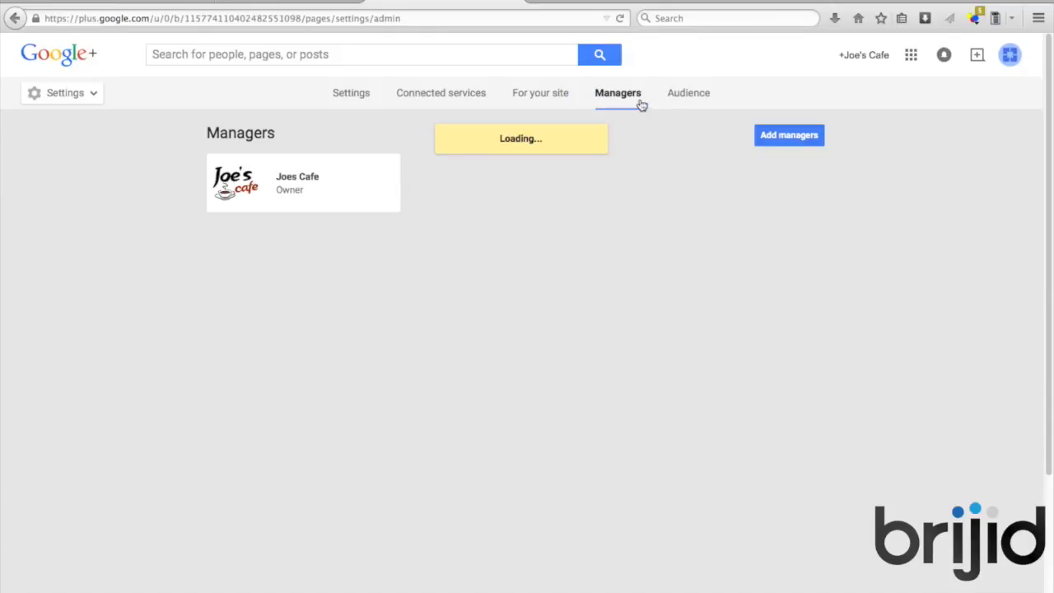
# Set the Audience to Anyone, tick the restriction-instructions acknowledgment, and save
pyautogui.click(688, 97)
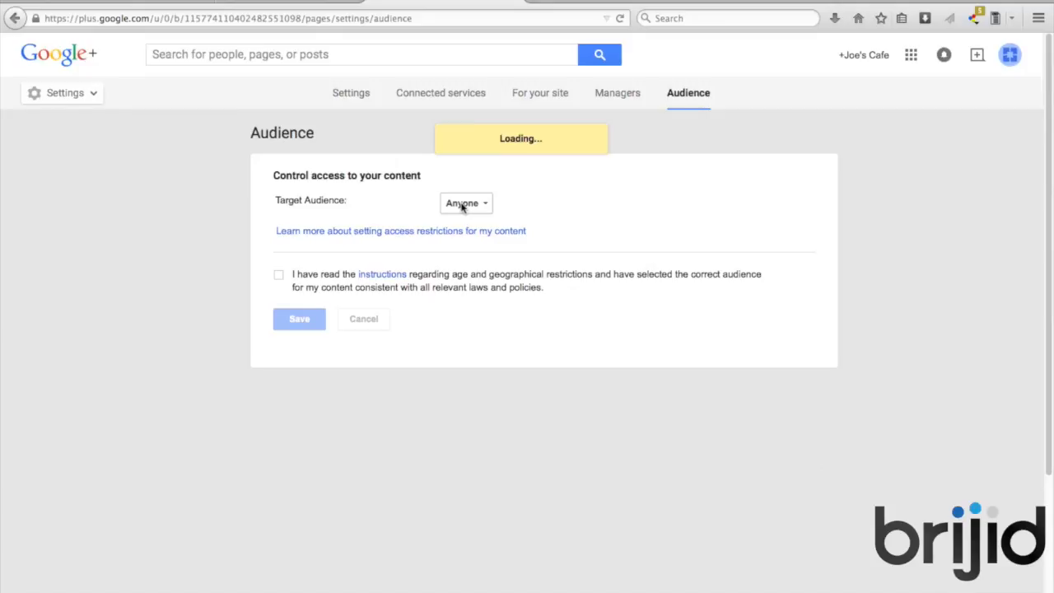
pyautogui.click(281, 274)
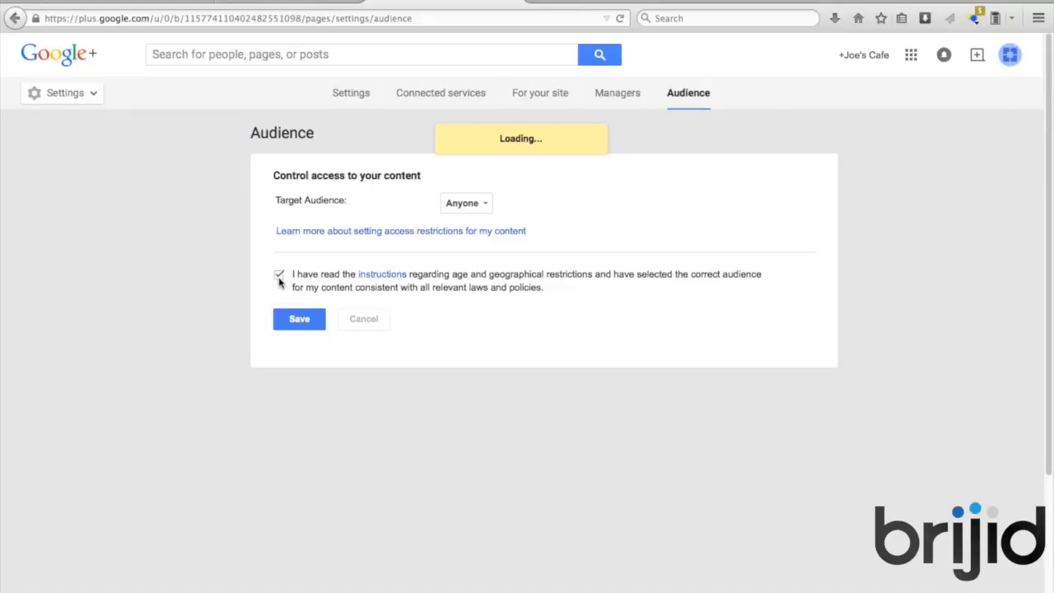
pyautogui.click(307, 327)
pyautogui.click(306, 327)
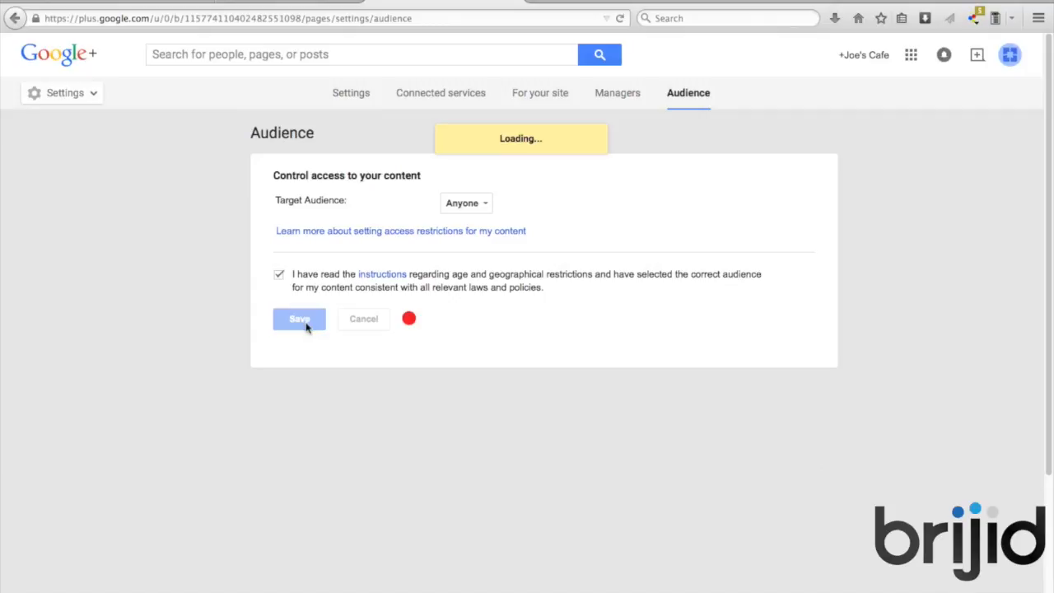